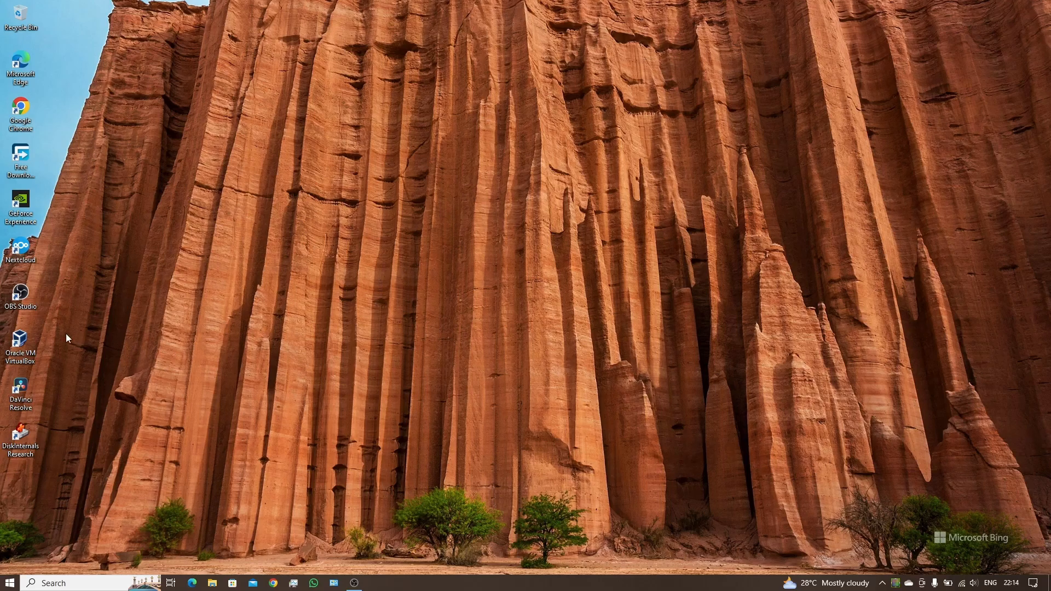
# Step: Launch VirtualBox, drag its Manager window to the screen centre, then bring up Chrome
pyautogui.click(21, 345)
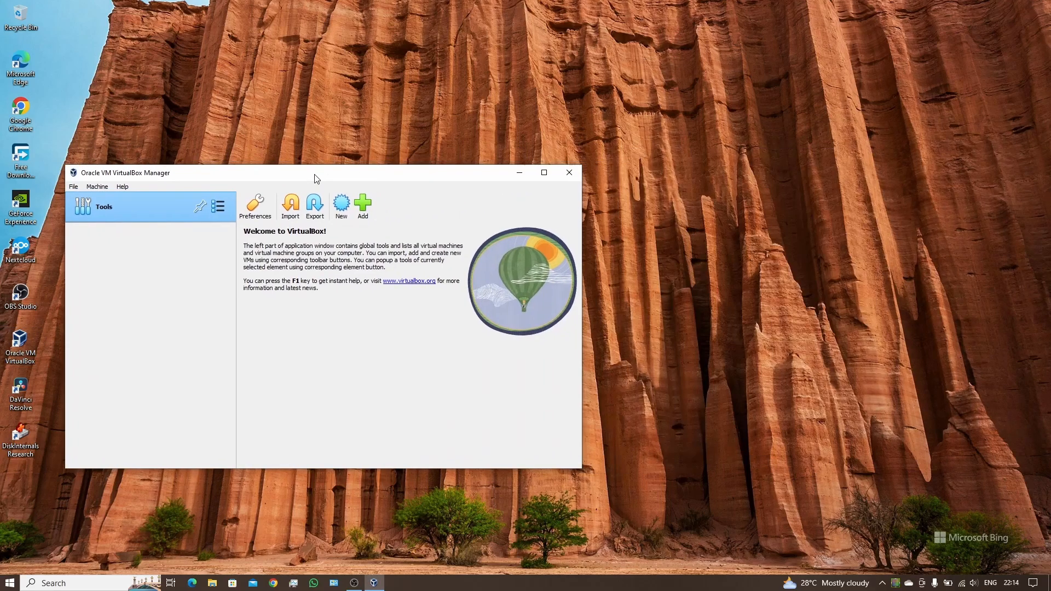
pyautogui.moveTo(316, 175); pyautogui.dragTo(548, 133)
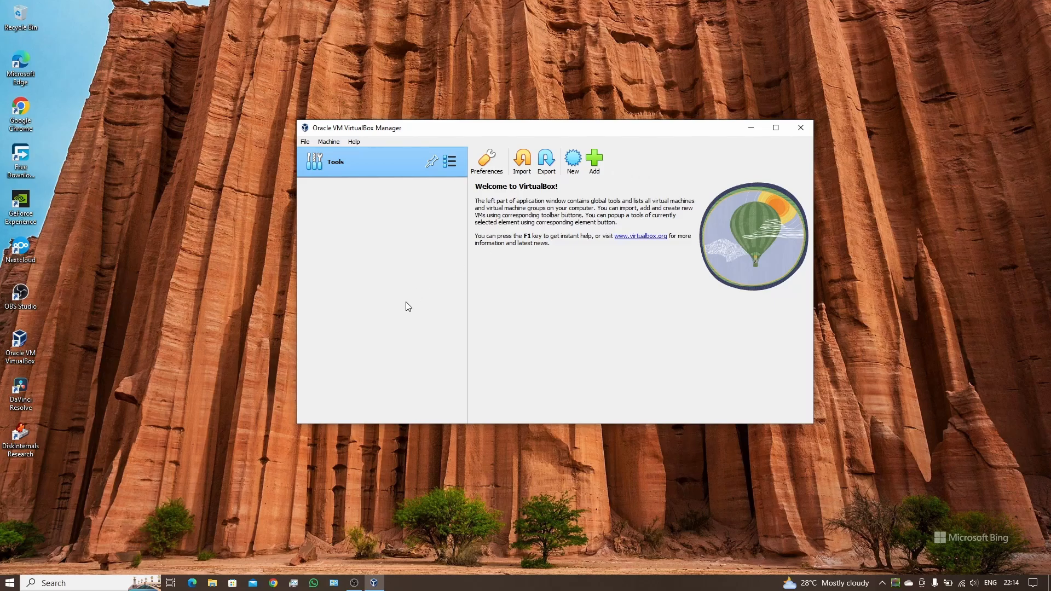
pyautogui.click(273, 583)
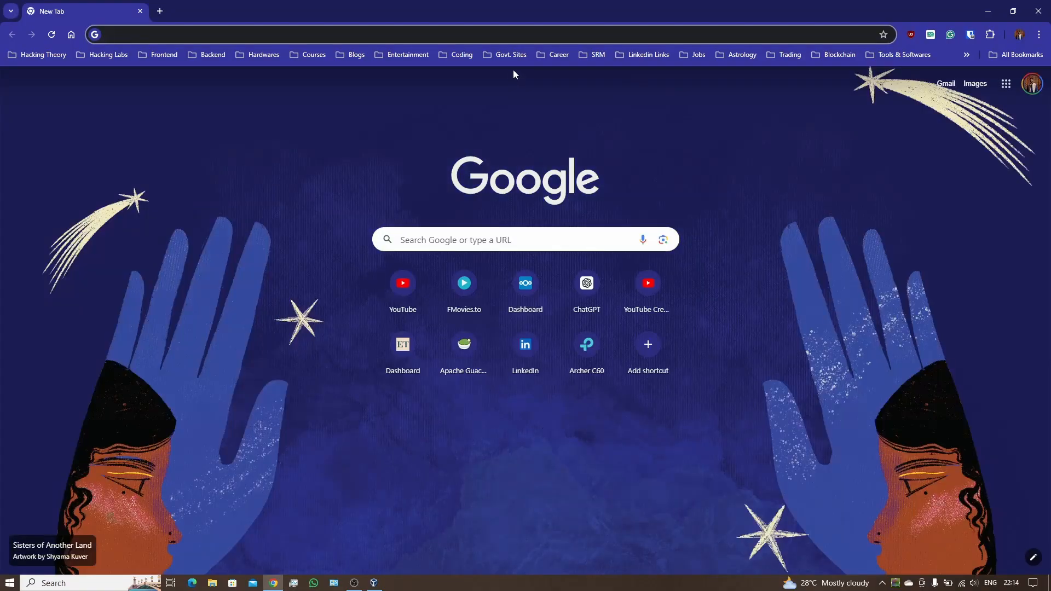
# Step: Search Google for 'kali download' and open the kali.org Get Kali result
pyautogui.click(507, 31)
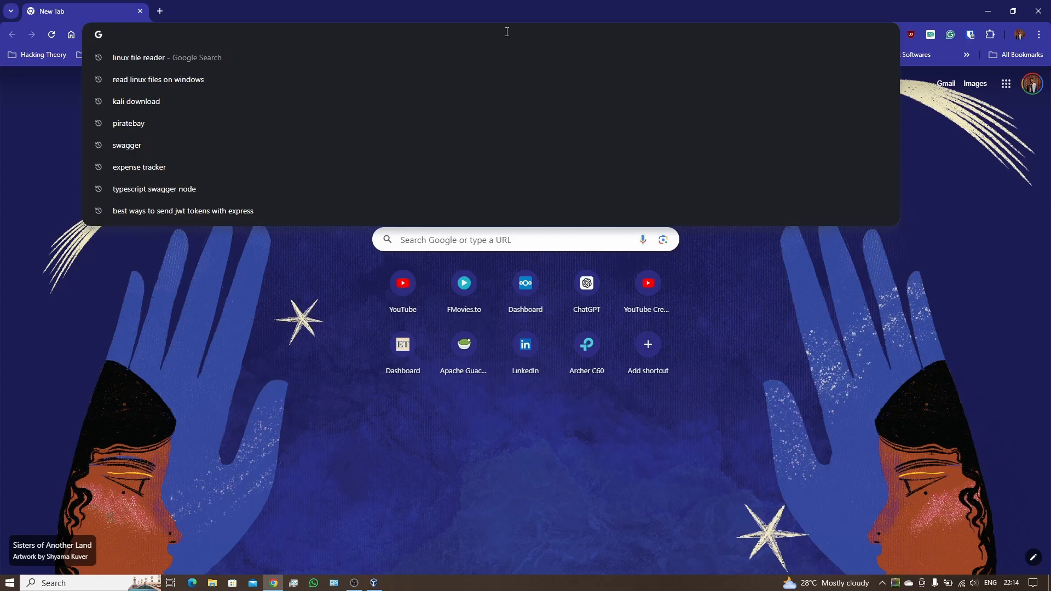
pyautogui.write('kali downlo')
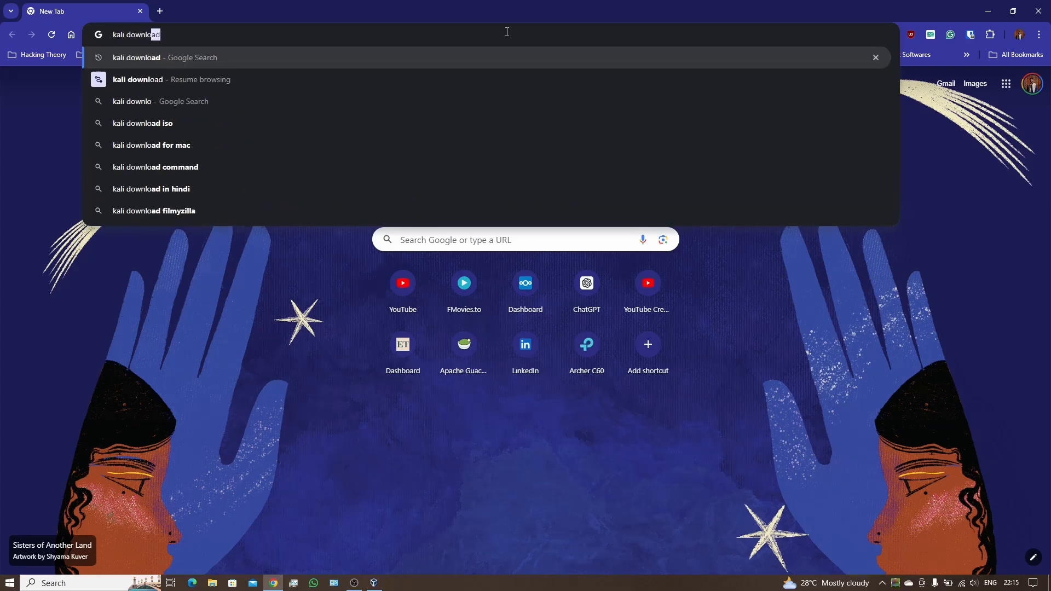
pyautogui.write('ad')
pyautogui.press('Return')
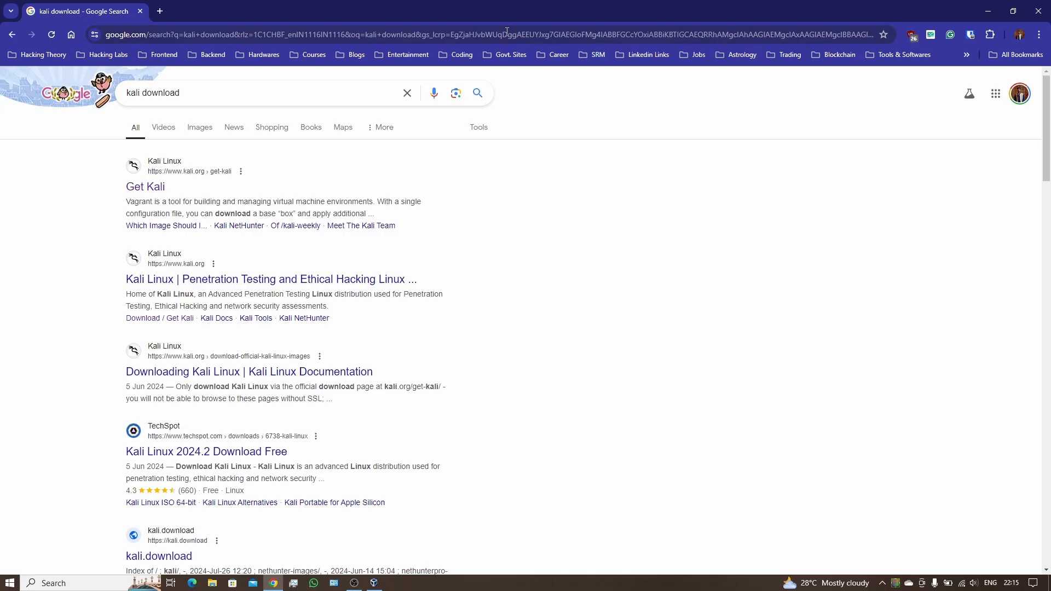
pyautogui.click(137, 183)
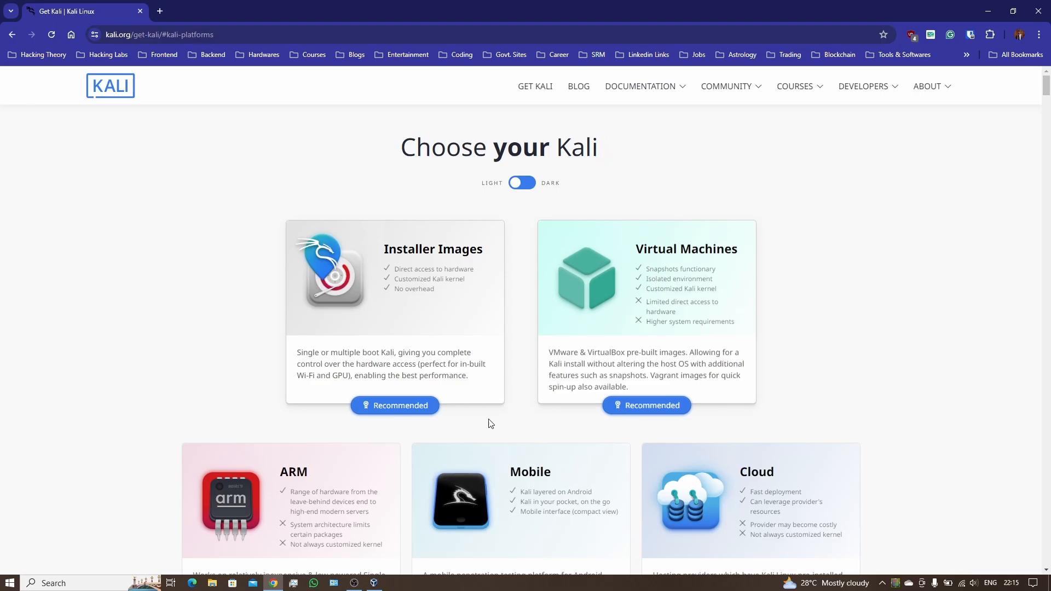
# Step: Browse the Get Kali page and open the Virtual Machines platform section
pyautogui.scroll(-5, 475, 417)
pyautogui.scroll(-5, 460, 400)
pyautogui.scroll(8, 442, 386)
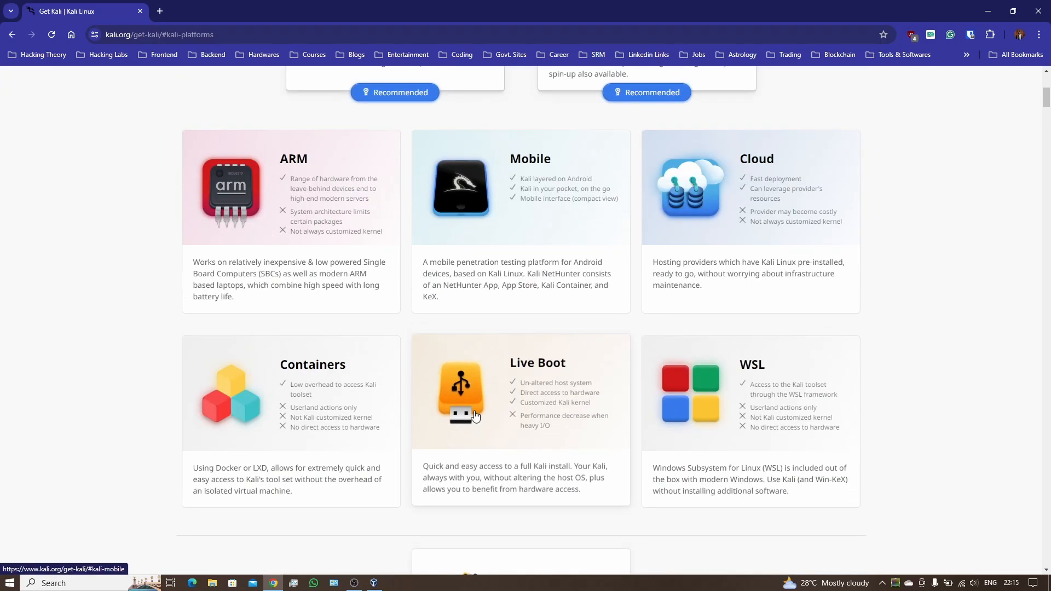
pyautogui.scroll(-2, 291, 367)
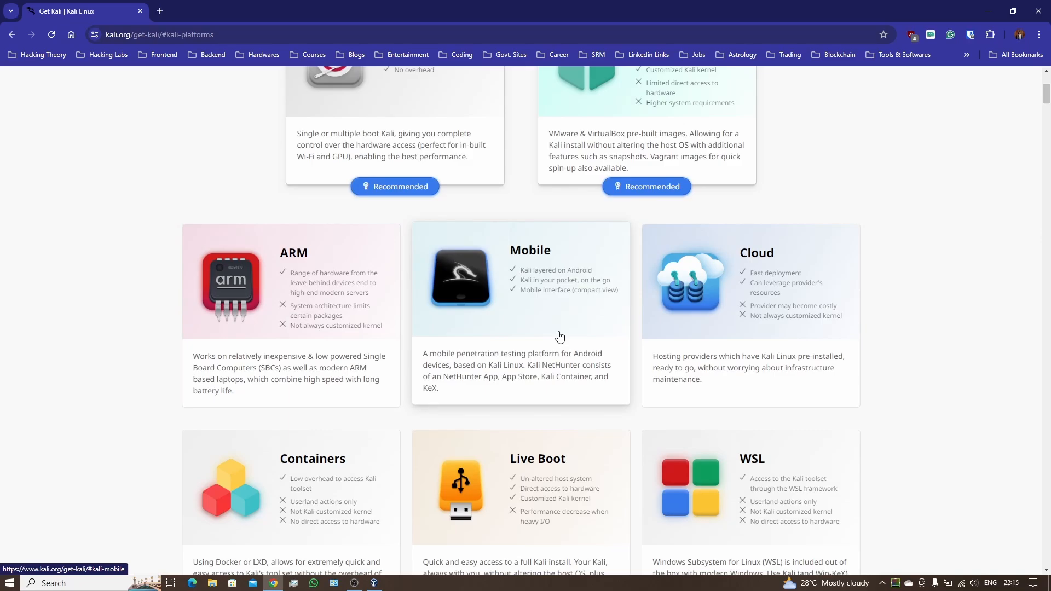
pyautogui.scroll(4, 559, 336)
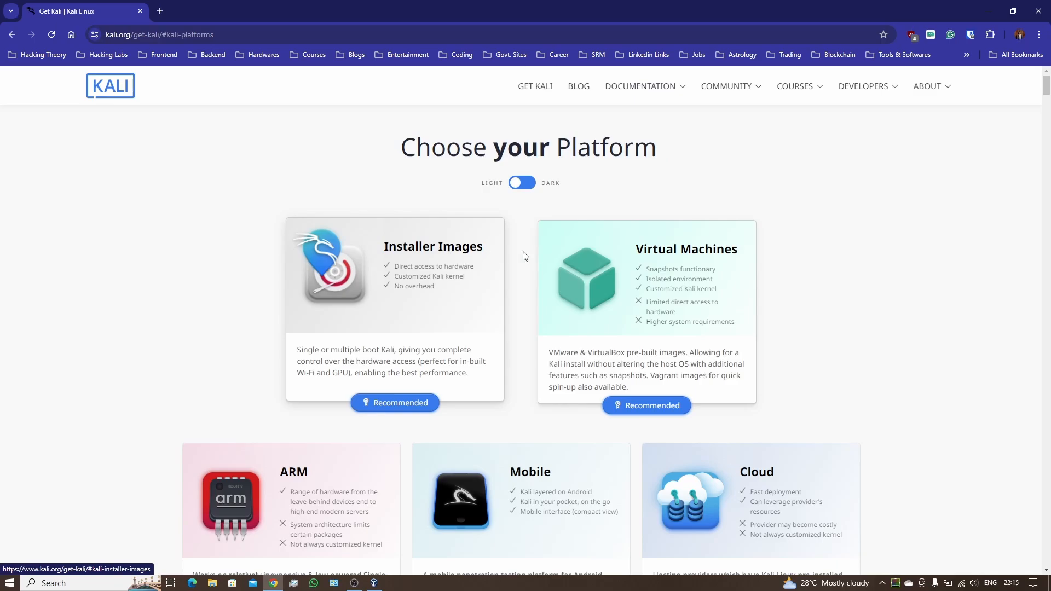
pyautogui.click(701, 254)
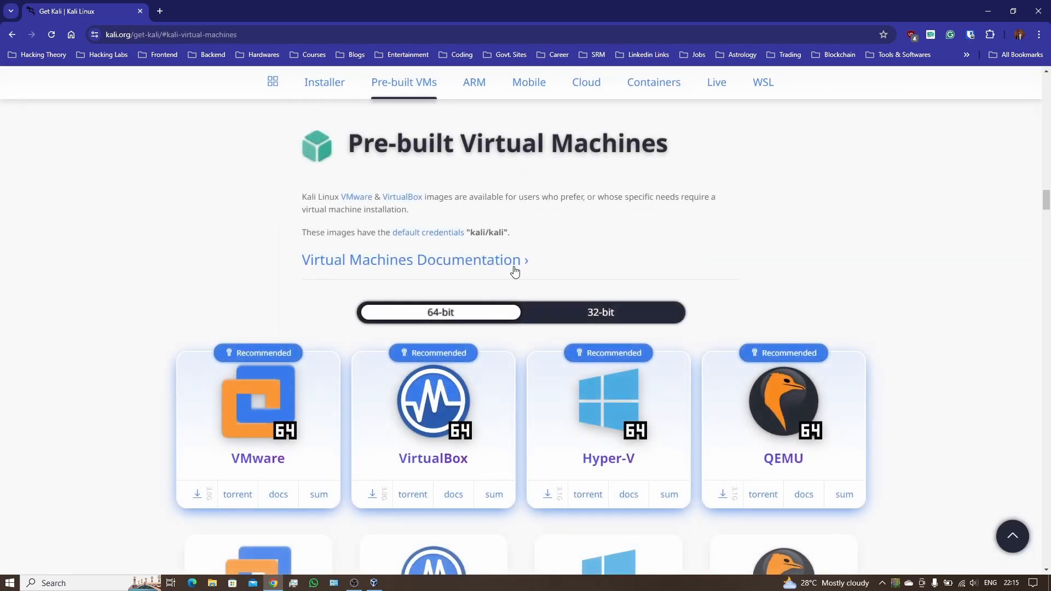
# Step: Return to the Pre-built VMs section and scroll to the 64-bit VM image cards
pyautogui.scroll(-3, 515, 269)
pyautogui.scroll(4, 515, 270)
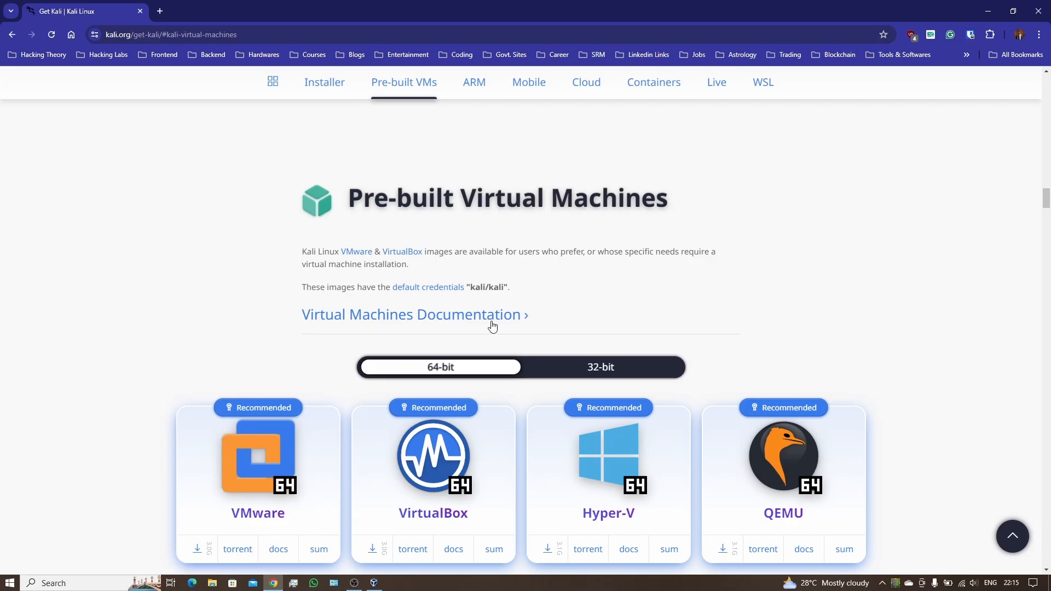
pyautogui.scroll(-2, 493, 326)
pyautogui.scroll(5, 492, 323)
pyautogui.scroll(-2, 492, 316)
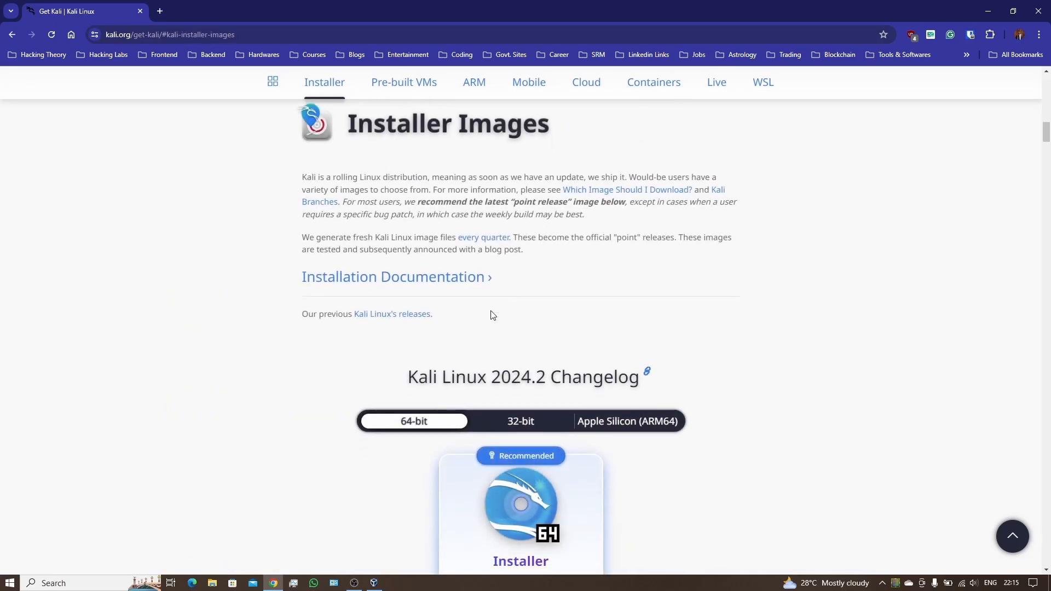
pyautogui.click(420, 90)
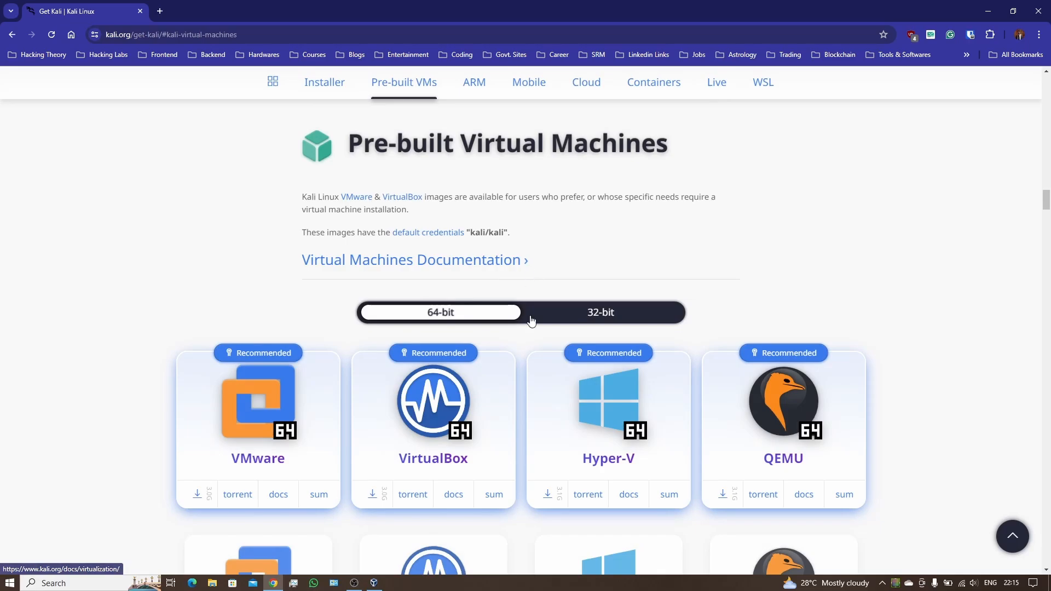
pyautogui.scroll(-2, 530, 320)
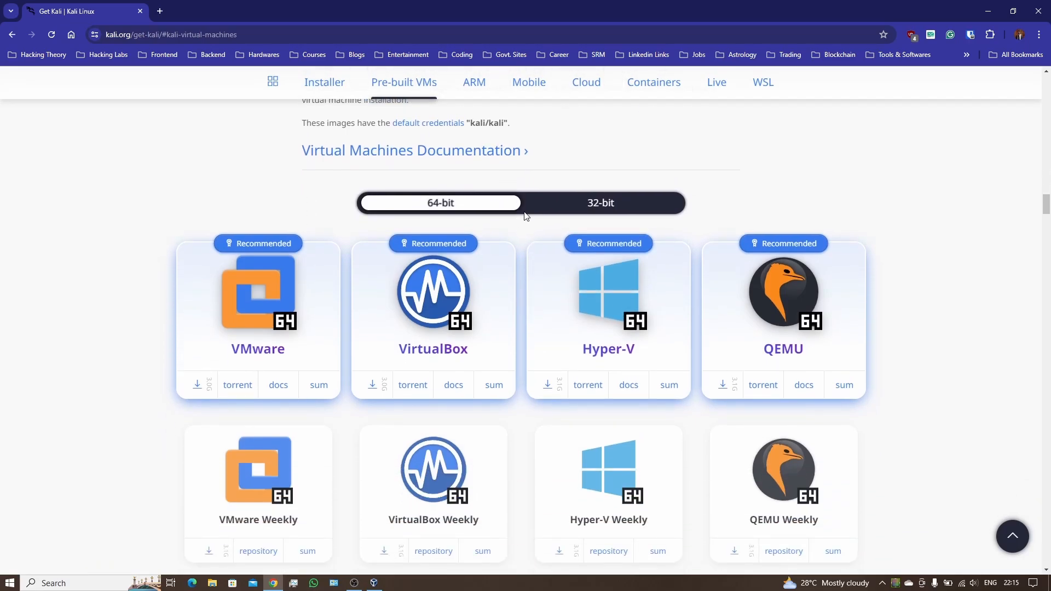
pyautogui.click(12, 583)
pyautogui.click(12, 584)
pyautogui.click(14, 584)
pyautogui.write('system')
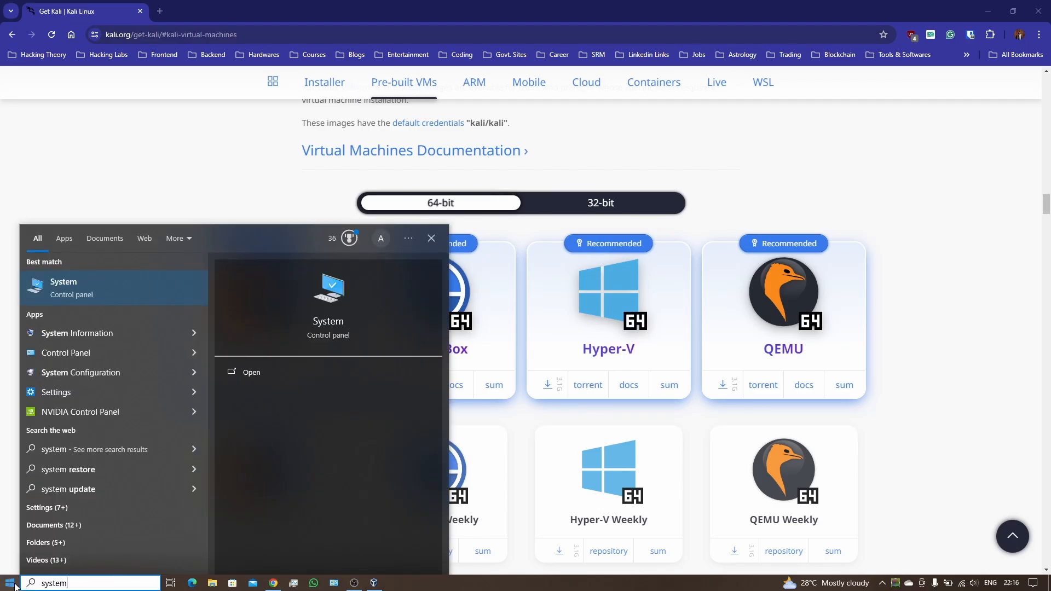
pyautogui.write('n')
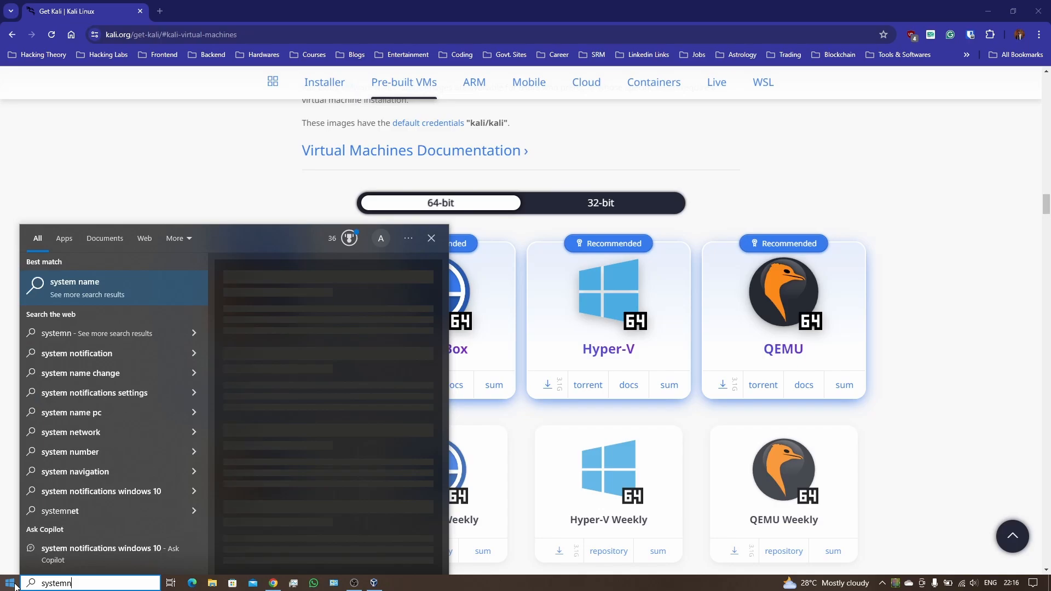
pyautogui.press('BackSpace')
pyautogui.write('info')
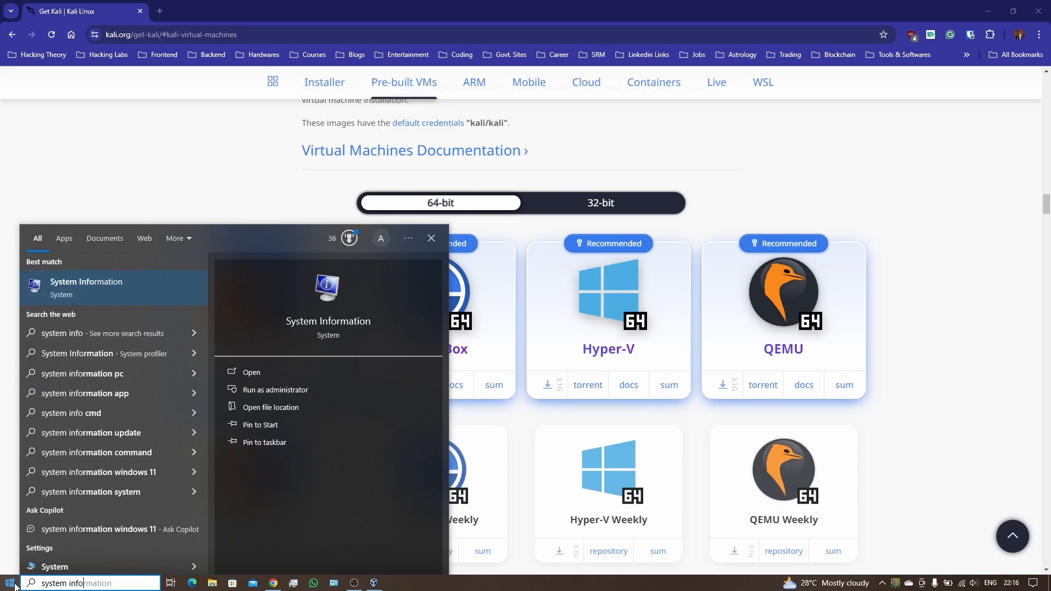
pyautogui.press('Return')
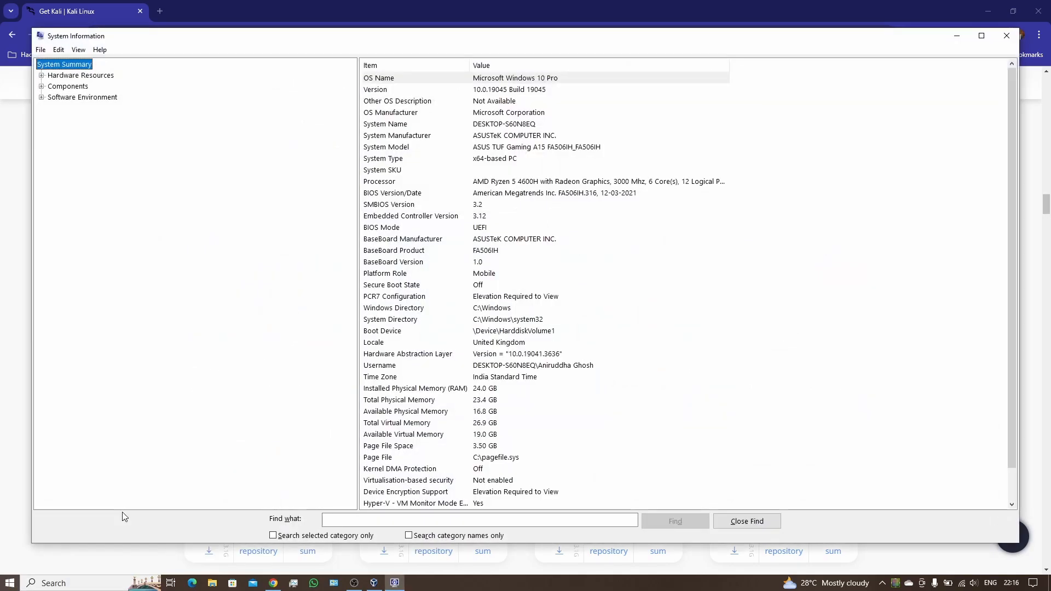
pyautogui.click(499, 162)
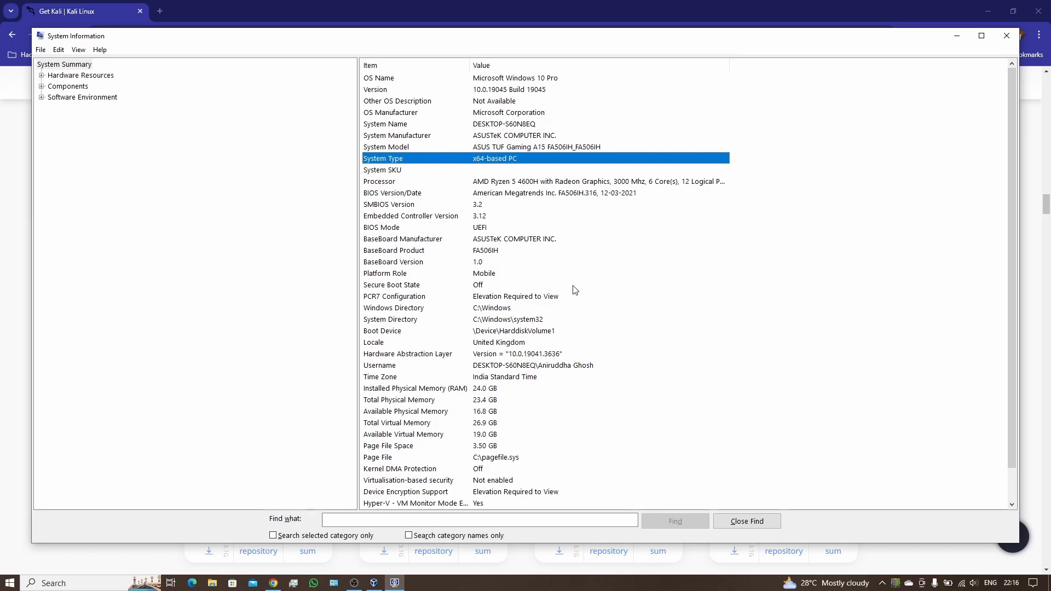
pyautogui.click(1006, 35)
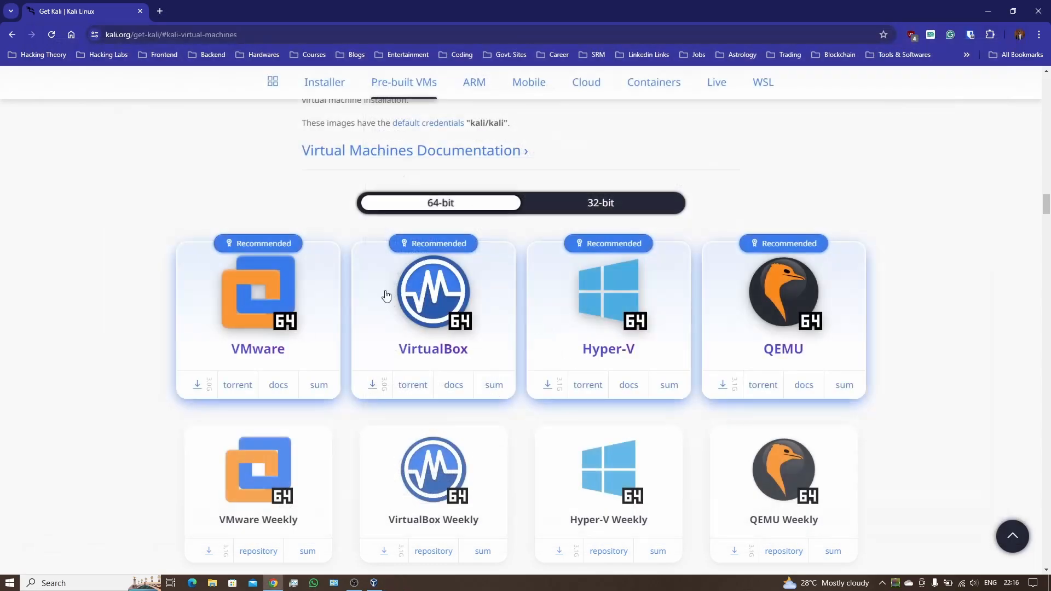
pyautogui.click(18, 584)
pyautogui.write('co')
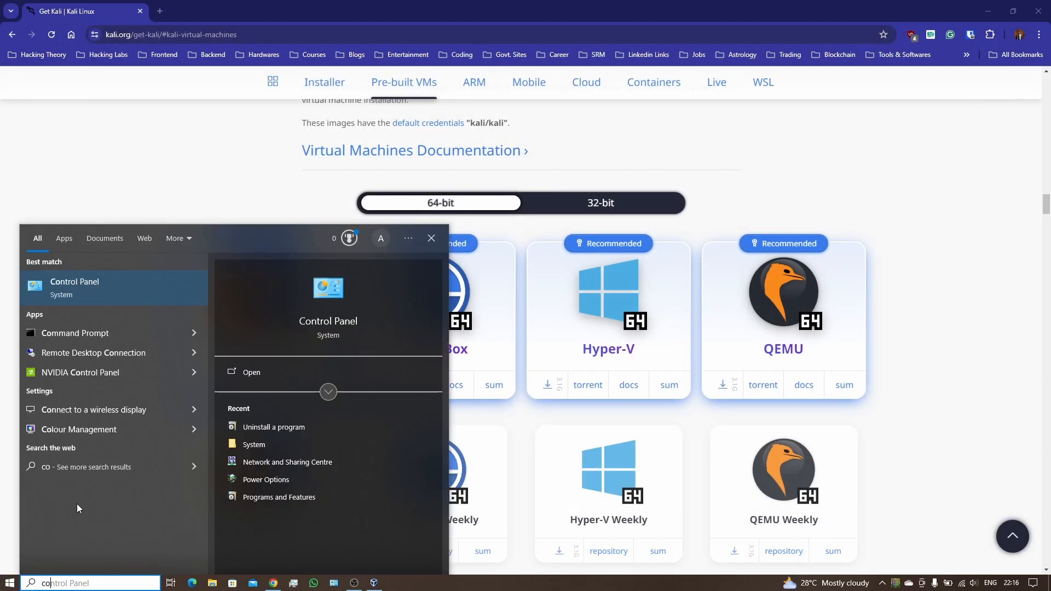
pyautogui.write('ntrol')
pyautogui.click(112, 290)
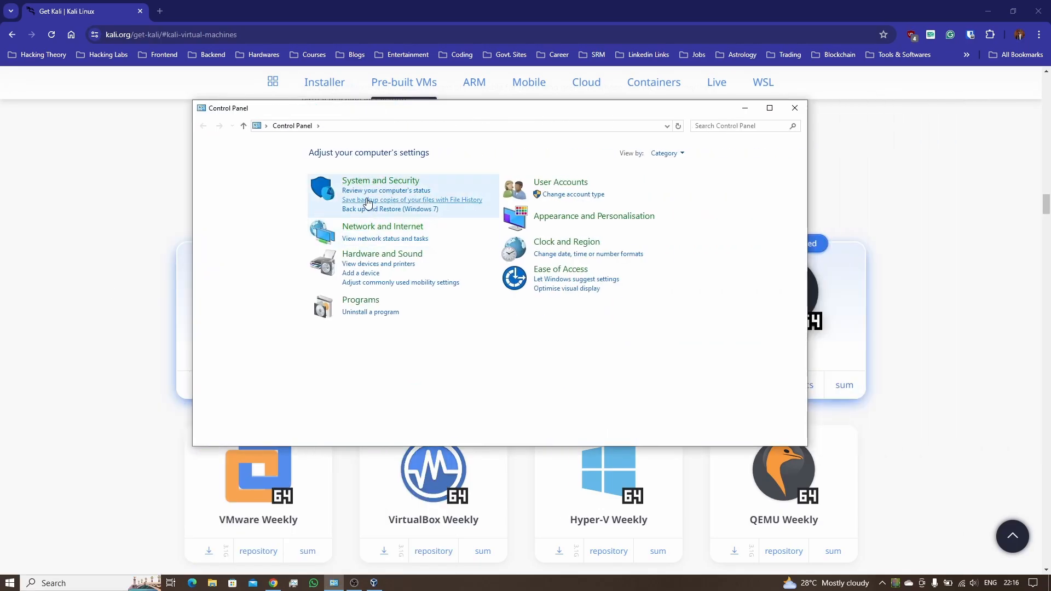
pyautogui.click(376, 182)
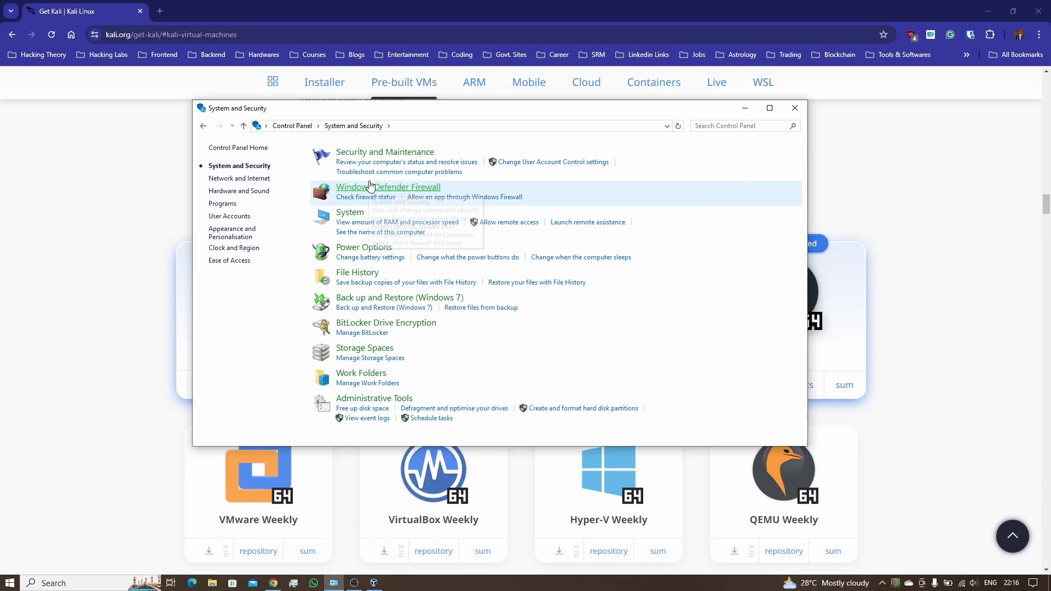
pyautogui.click(363, 222)
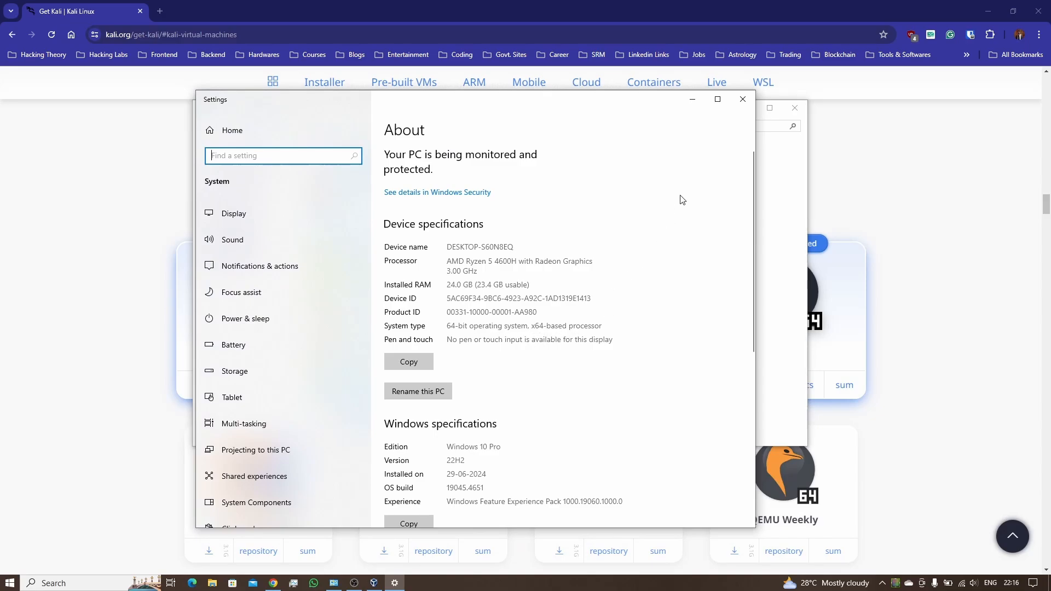
pyautogui.click(743, 100)
pyautogui.click(794, 108)
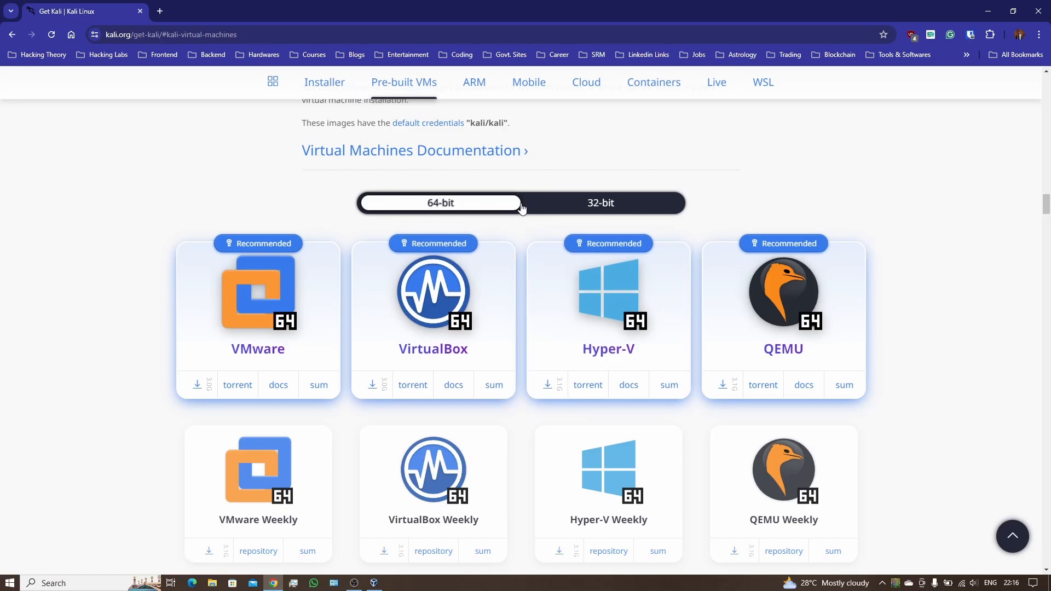
# Step: Compare the 32-bit and 64-bit images and start the 64-bit VirtualBox image download
pyautogui.click(630, 205)
pyautogui.click(465, 212)
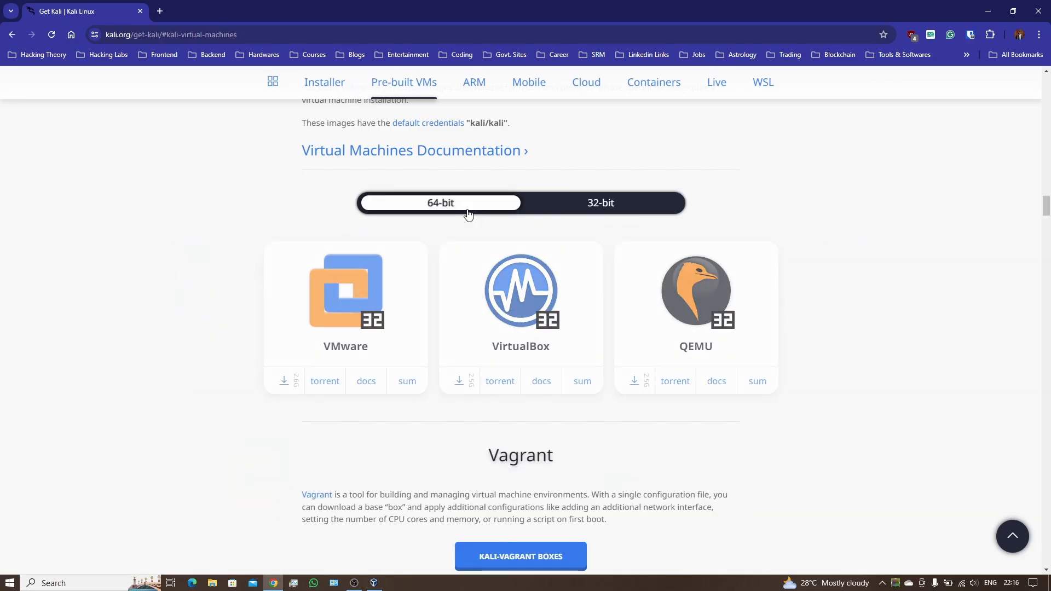
pyautogui.scroll(-2, 443, 337)
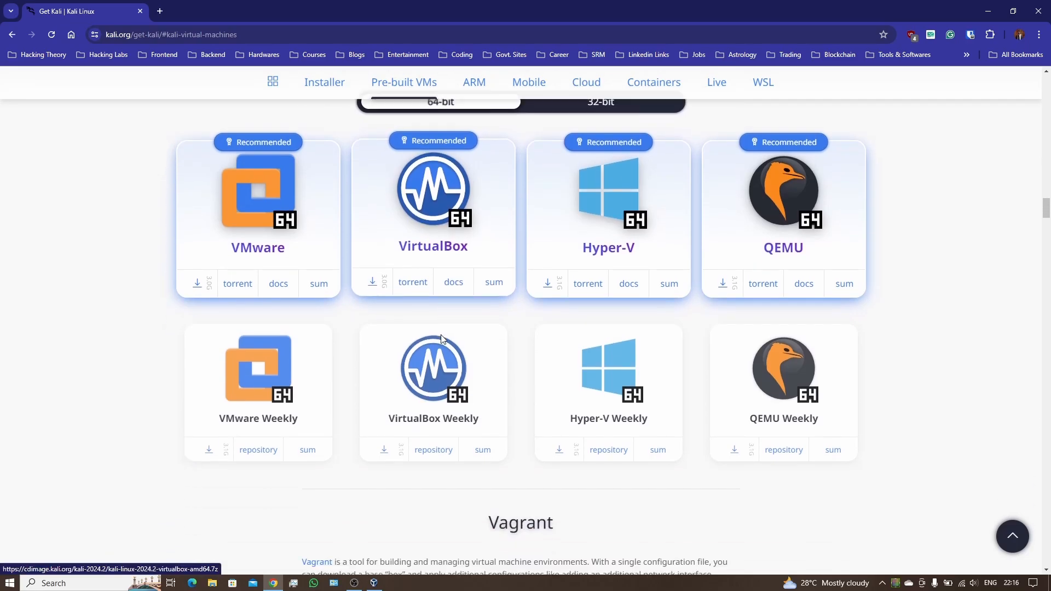
pyautogui.scroll(2, 285, 215)
pyautogui.scroll(-1, 285, 215)
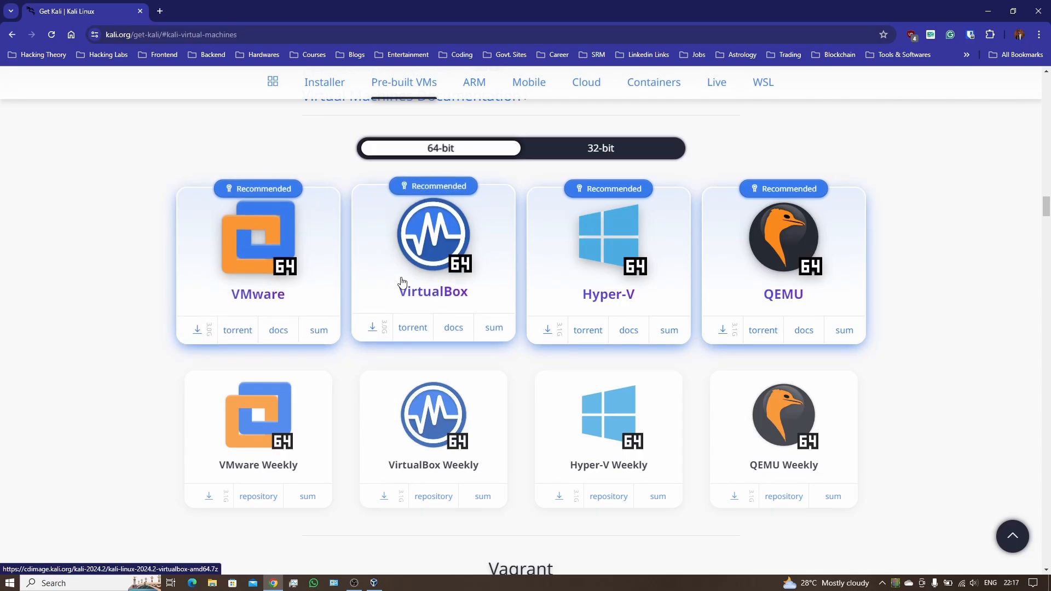
pyautogui.click(374, 328)
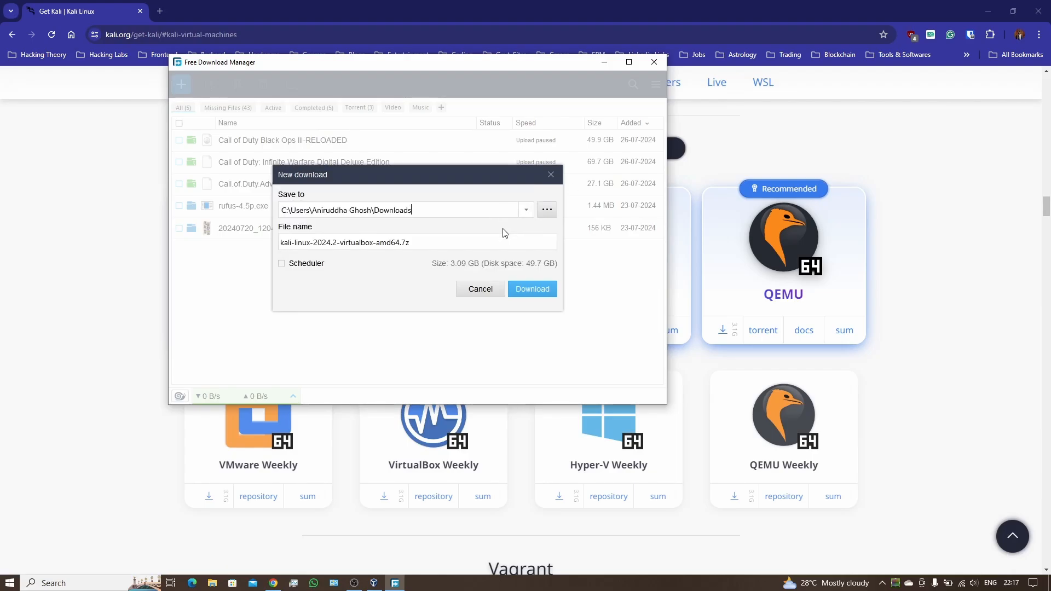
# Step: Cancel the duplicate download in FDM and the Save As dialog, then open File Explorer
pyautogui.click(486, 291)
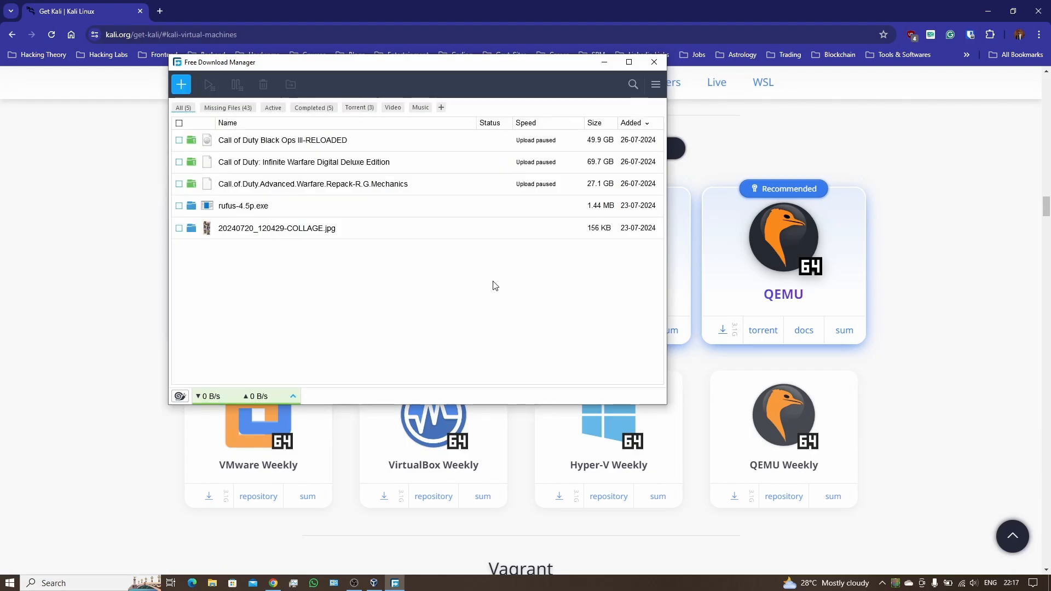
pyautogui.click(664, 62)
pyautogui.click(488, 279)
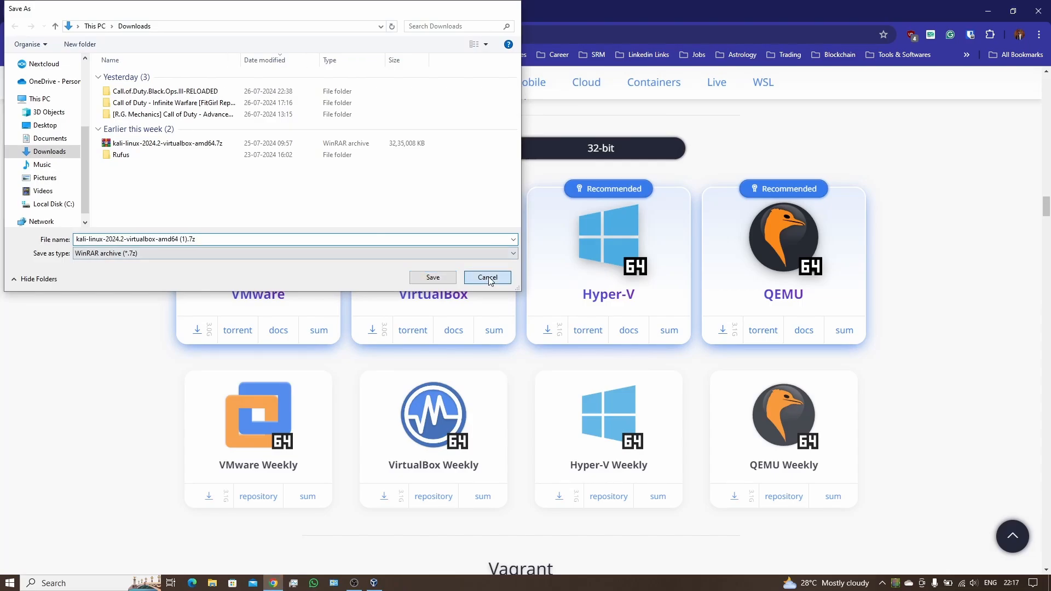
pyautogui.click(211, 583)
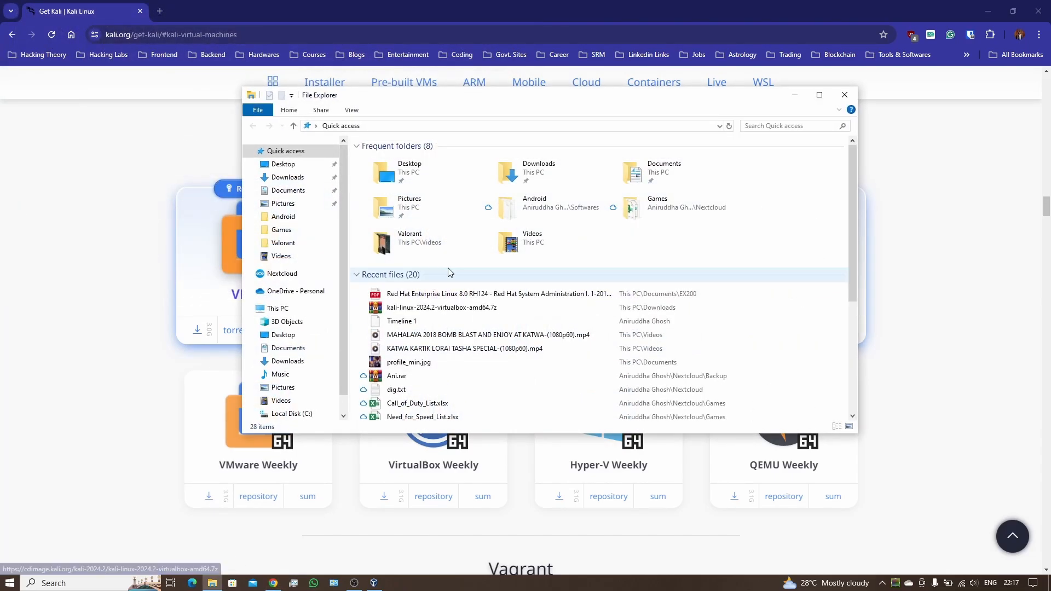
# Step: Open kali-linux-2024.2-virtualbox-amd64.7z from the Downloads folder to view its contents
pyautogui.click(290, 178)
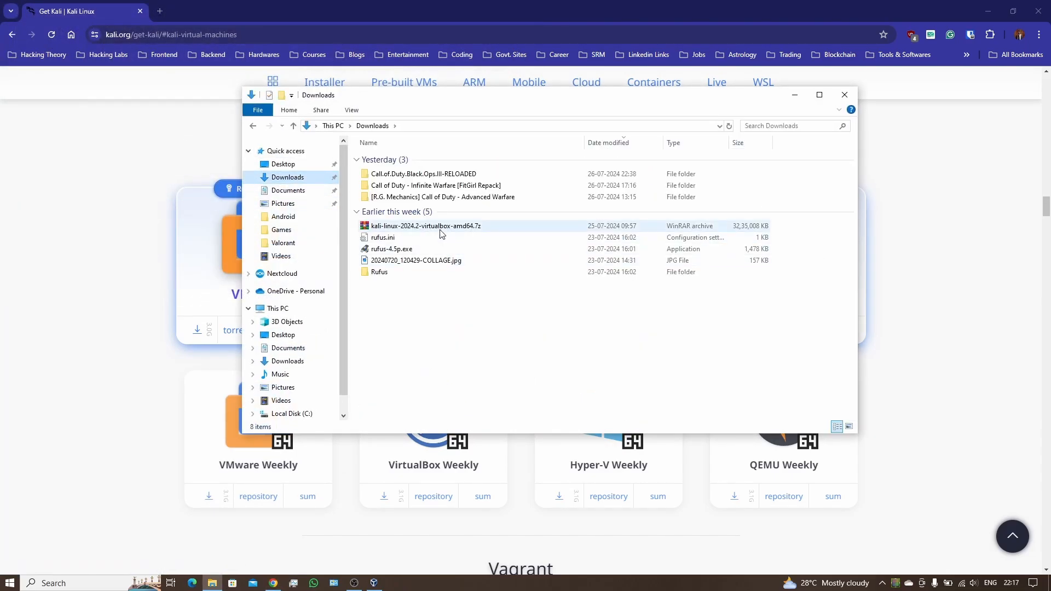
pyautogui.click(441, 232)
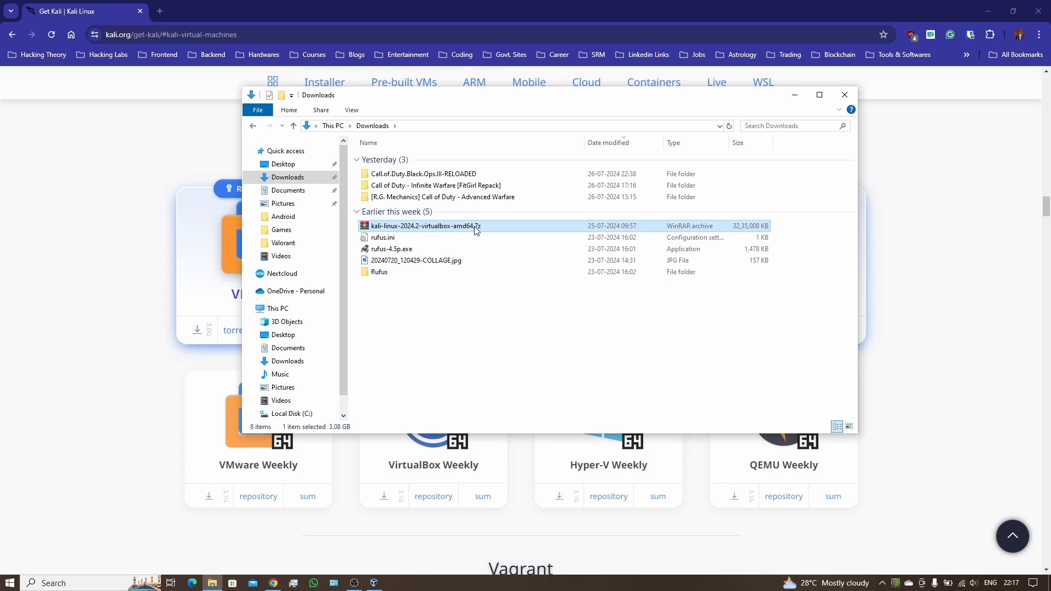
pyautogui.doubleClick(428, 227)
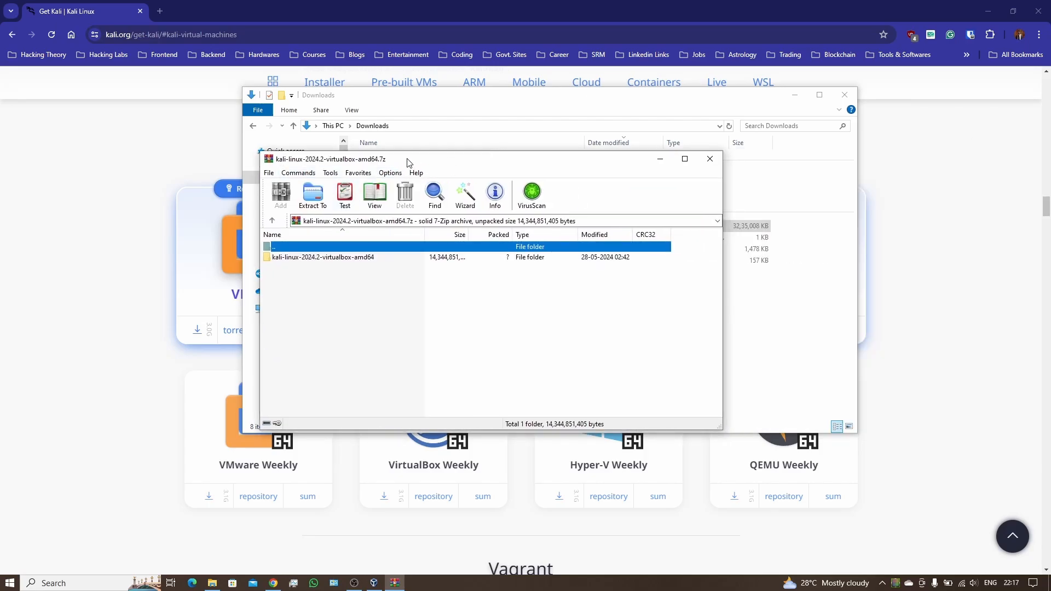
# Step: Reposition the WinRAR window to inspect the archive's single folder
pyautogui.moveTo(407, 159); pyautogui.dragTo(481, 201)
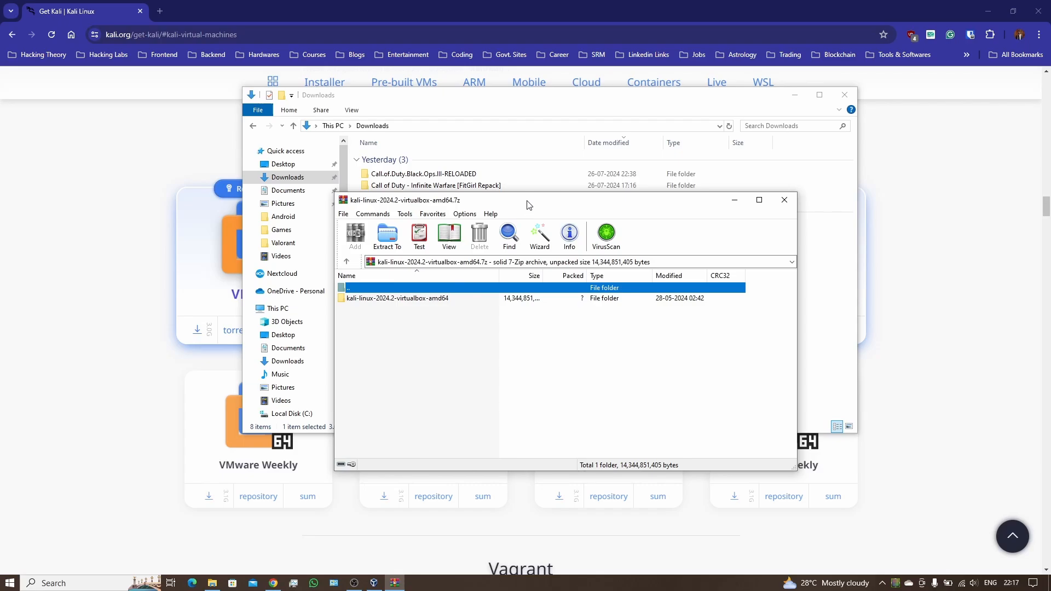
pyautogui.moveTo(527, 205); pyautogui.dragTo(547, 152)
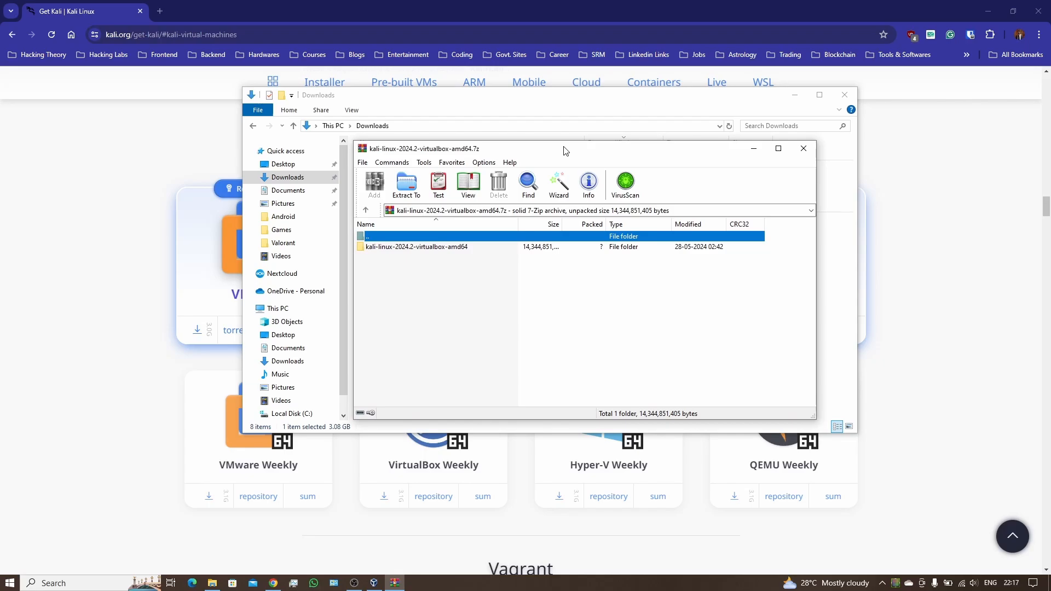
pyautogui.moveTo(634, 149); pyautogui.dragTo(663, 283)
# Step: Close WinRAR and extract the archive to kali-linux-2024.2-virtualbox-amd64\
pyautogui.click(864, 263)
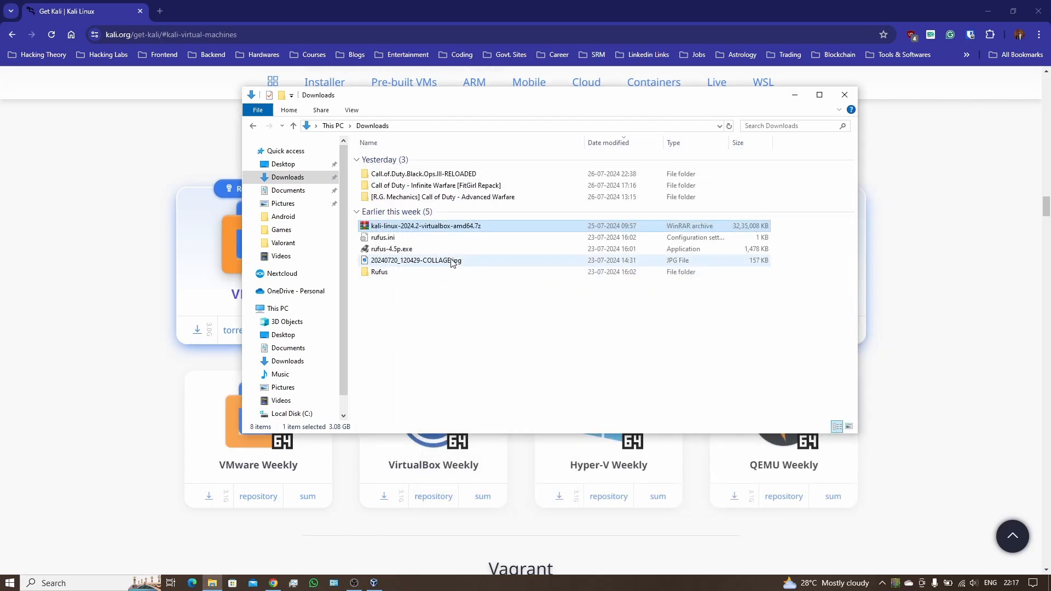
pyautogui.rightClick(450, 235)
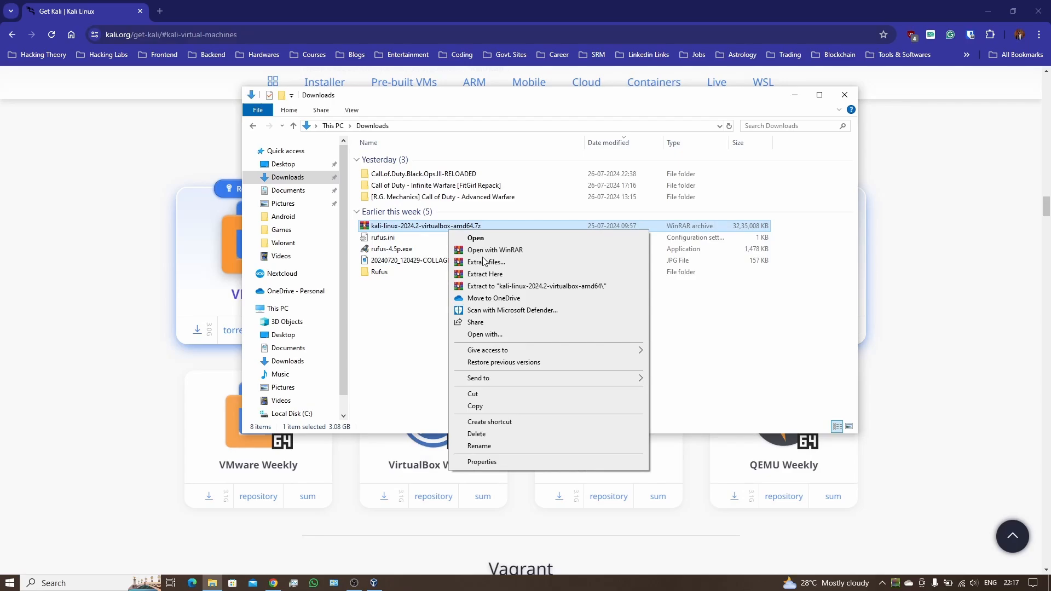
pyautogui.click(514, 286)
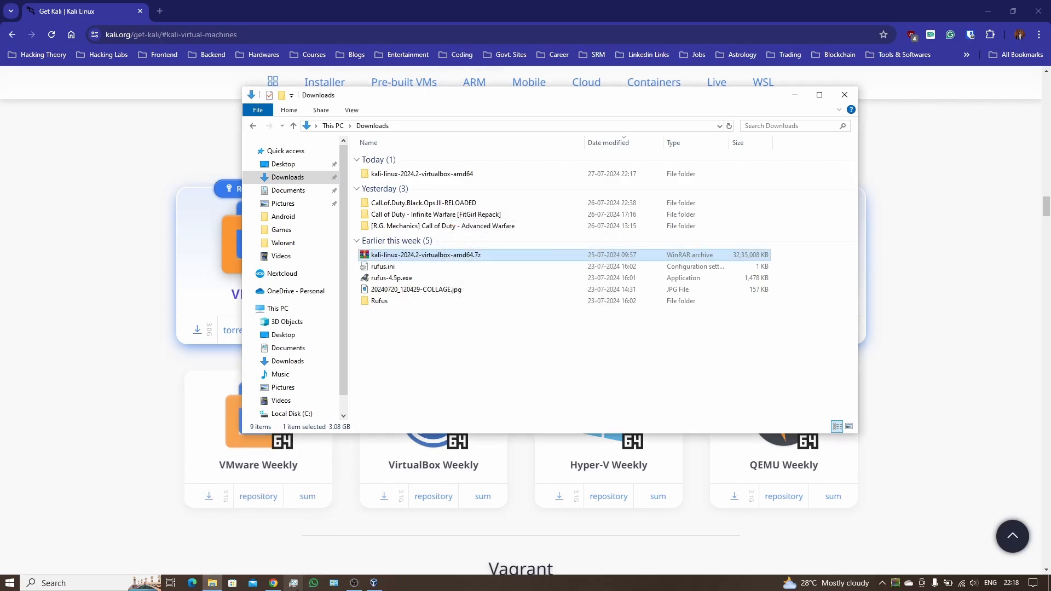
# Step: Open the extracted folder and its subfolder, pointing out the .vbox and .vdi files
pyautogui.click(460, 176)
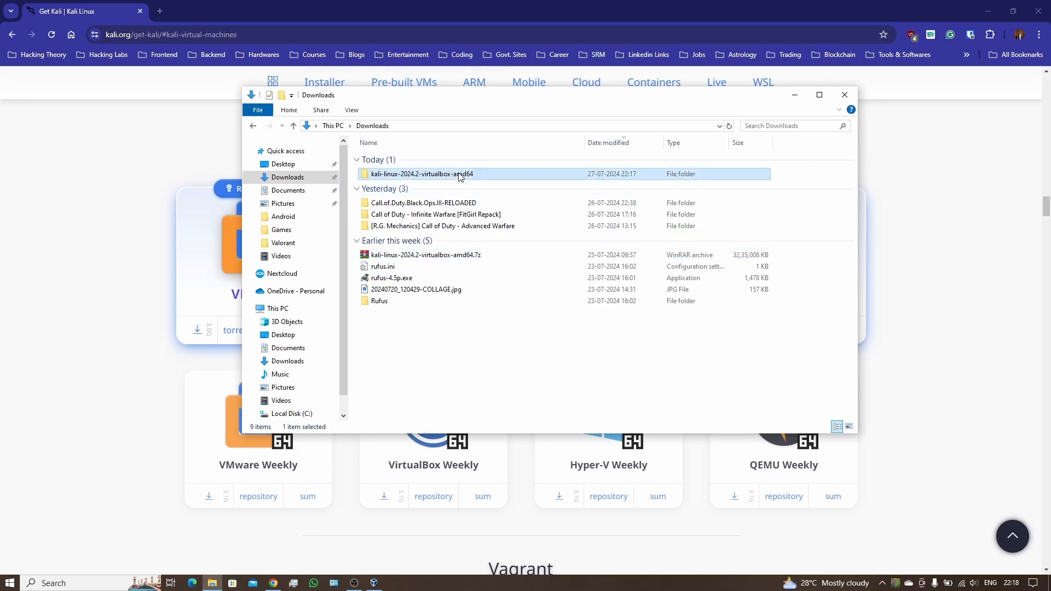
pyautogui.doubleClick(460, 176)
pyautogui.doubleClick(455, 163)
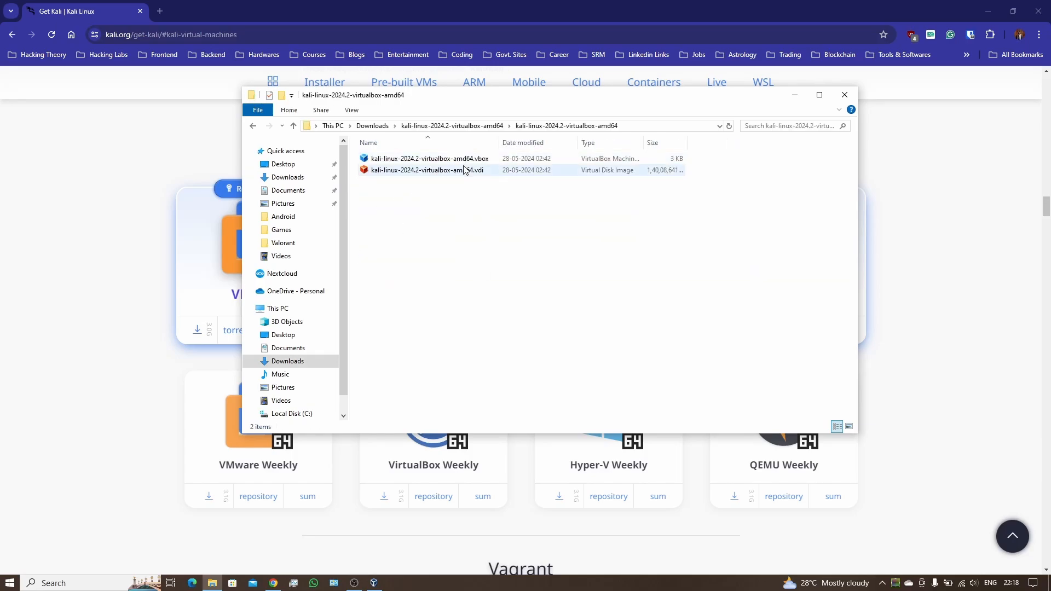
pyautogui.click(464, 162)
pyautogui.click(464, 172)
pyautogui.click(463, 160)
pyautogui.click(464, 172)
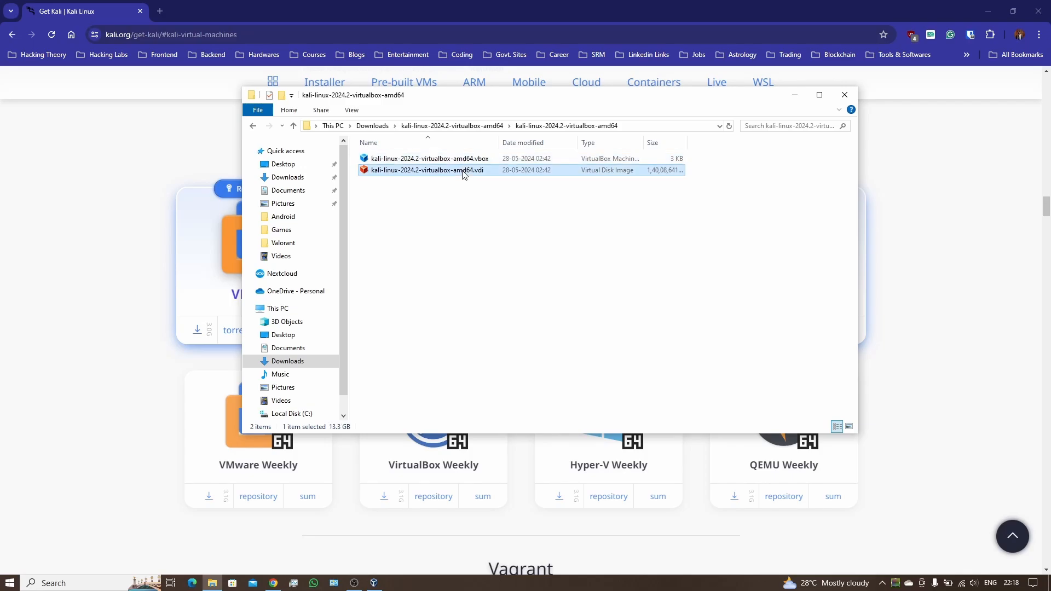
pyautogui.click(482, 160)
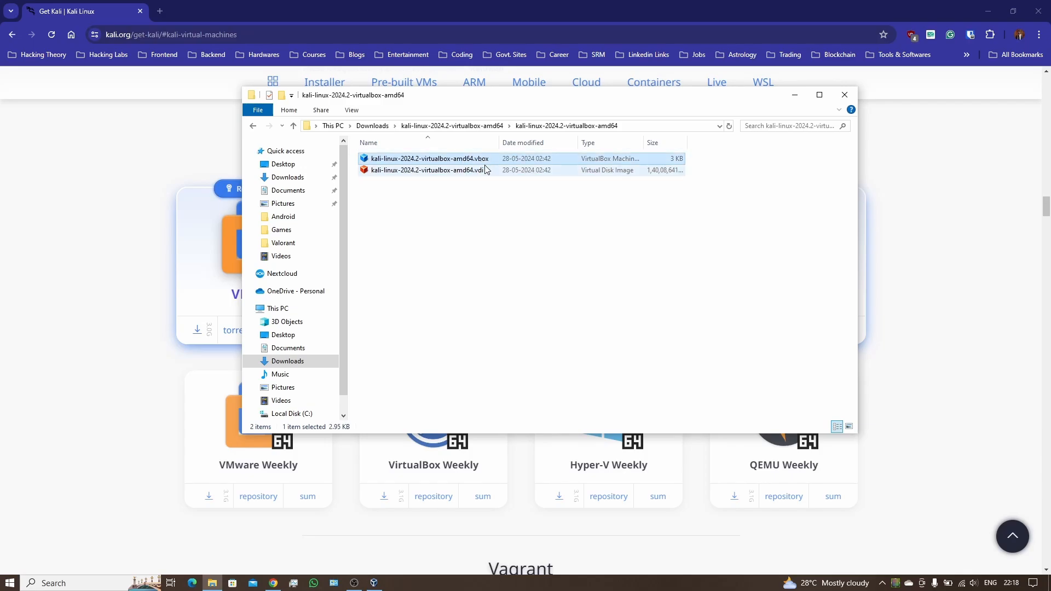
pyautogui.click(486, 171)
pyautogui.click(486, 160)
# Step: Add the Kali VM to VirtualBox by opening its .vbox file
pyautogui.doubleClick(485, 160)
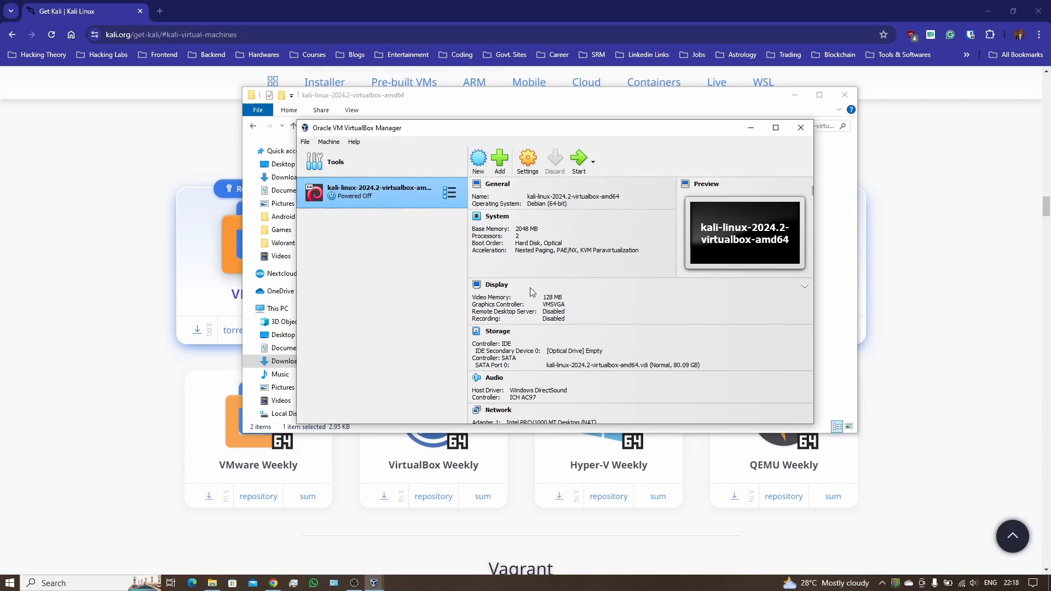
pyautogui.scroll(-2, 564, 304)
pyautogui.scroll(2, 564, 303)
# Step: Remove the Kali VM from the list only, keeping its files, and close the Manager
pyautogui.rightClick(395, 190)
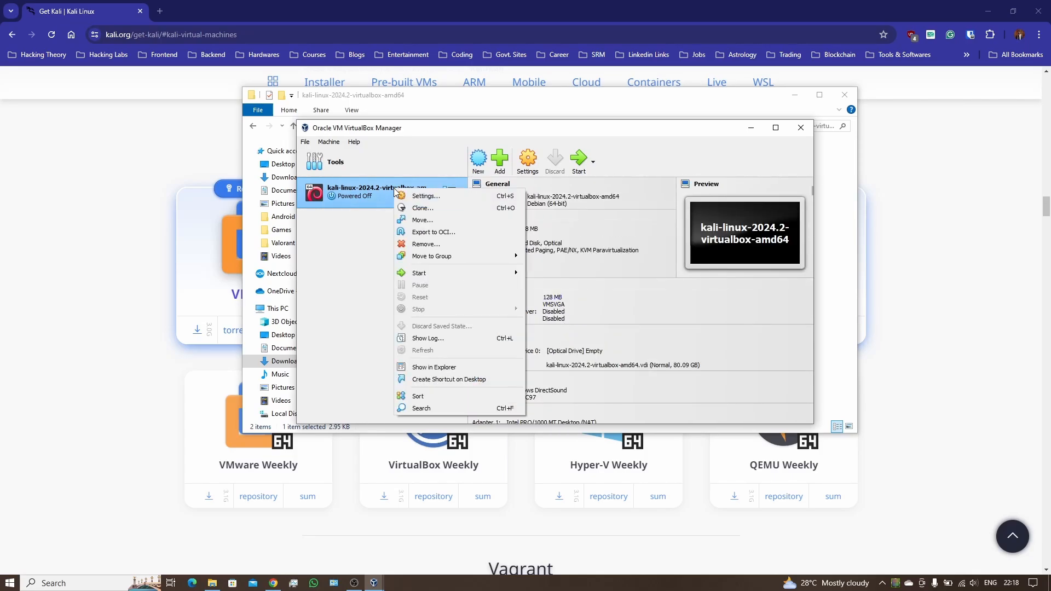
pyautogui.click(428, 245)
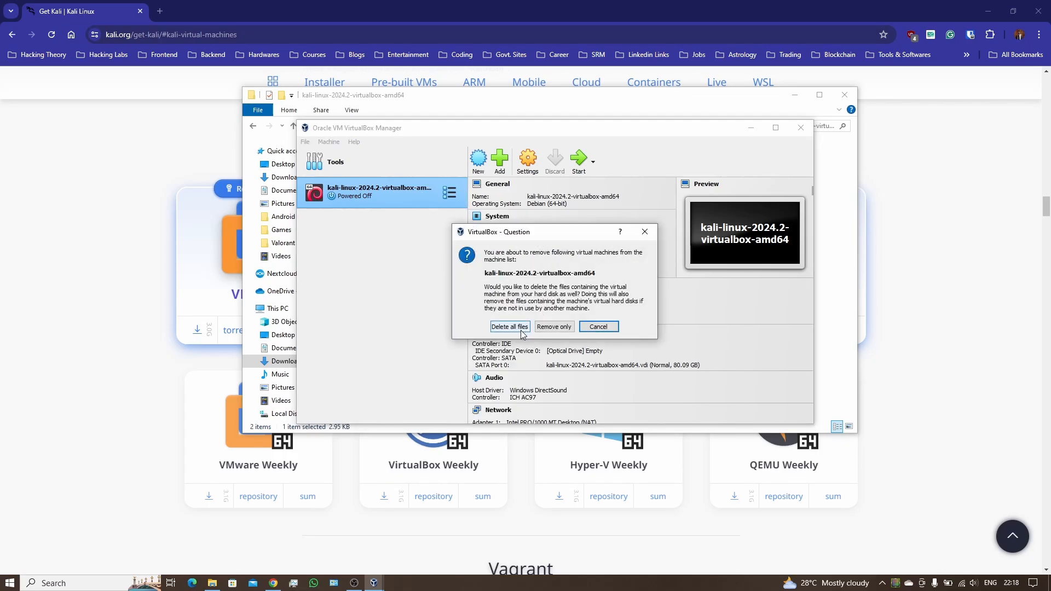
pyautogui.click(554, 326)
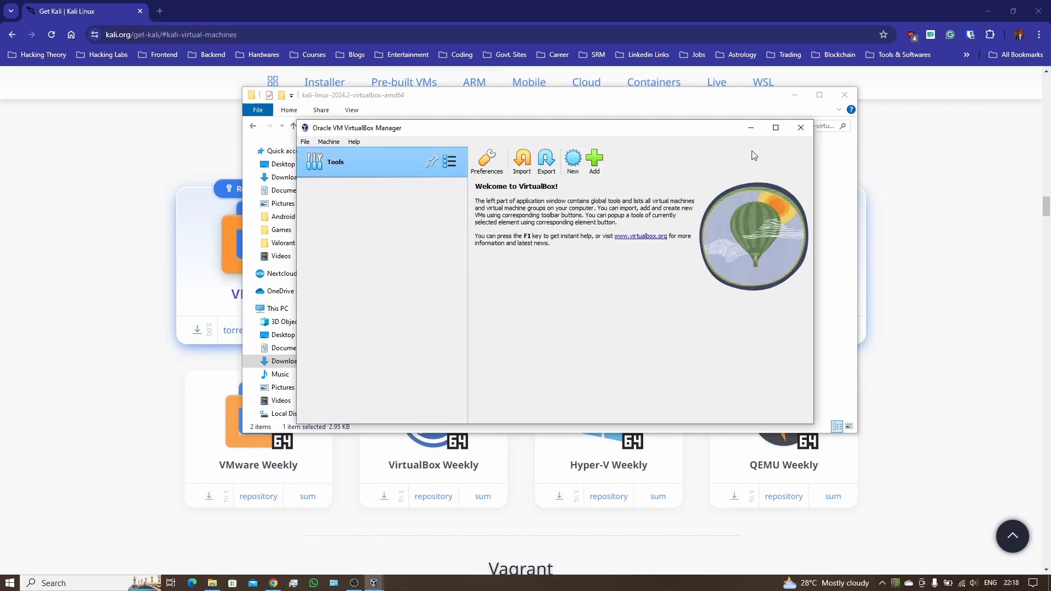
pyautogui.click(808, 130)
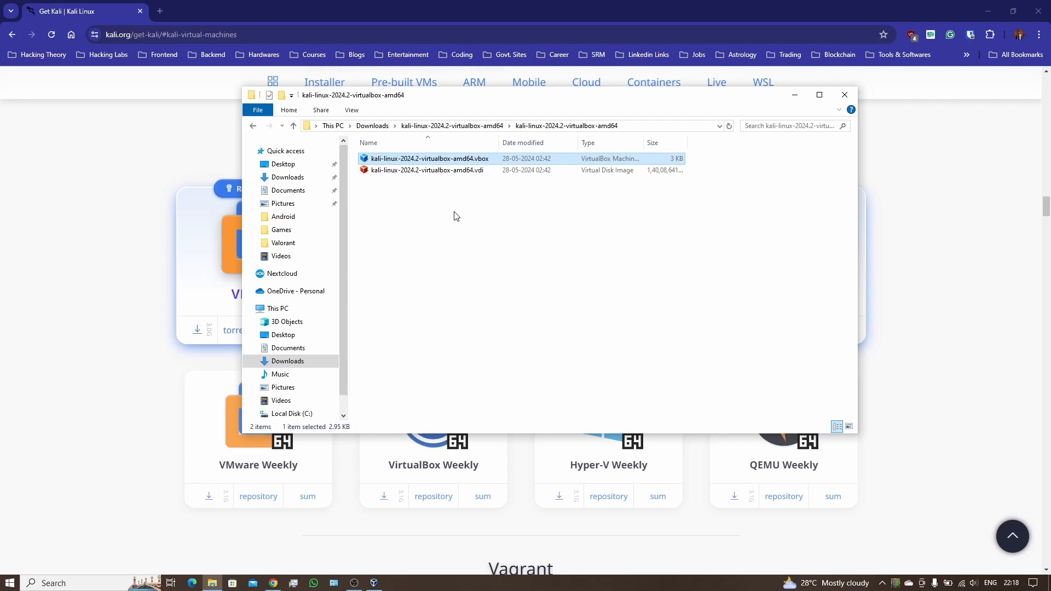
# Step: Load the Kali VM from the .vbox file again, then close and reopen VirtualBox Manager
pyautogui.doubleClick(447, 164)
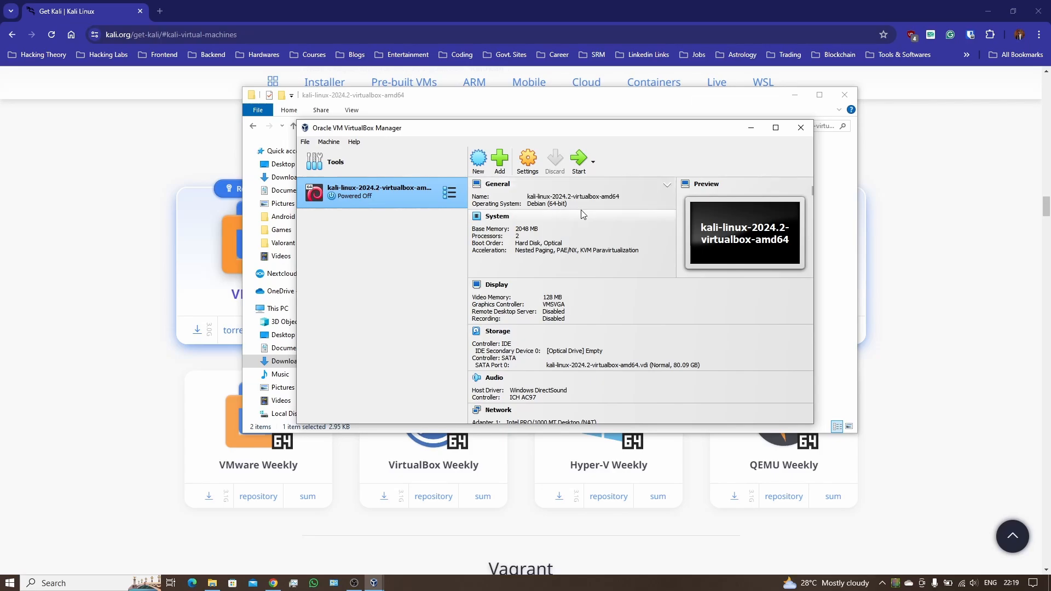
pyautogui.click(802, 130)
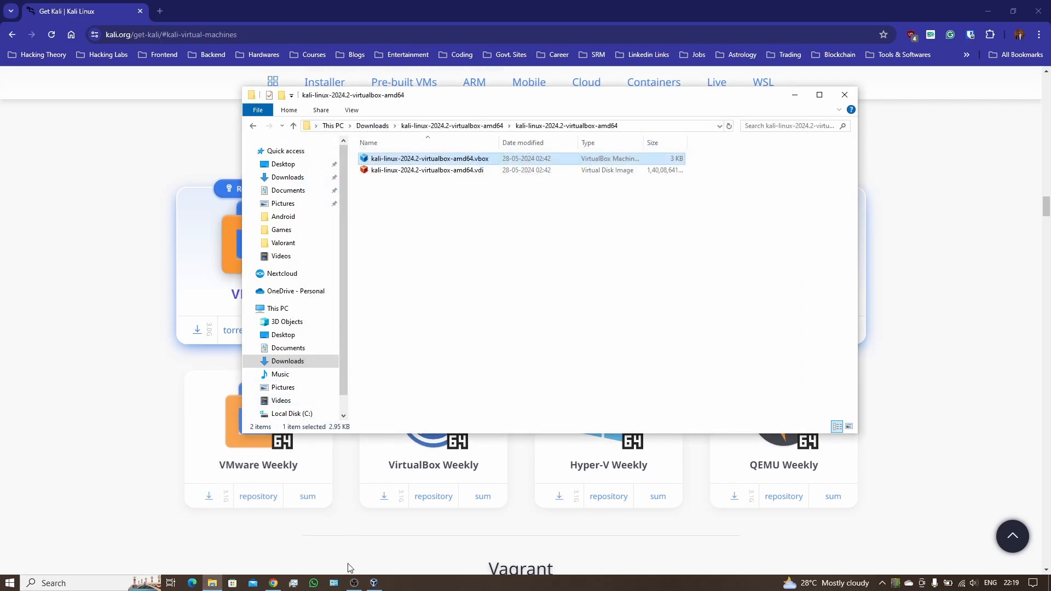
pyautogui.click(379, 584)
# Step: Remove the Kali VM from the list once more, keeping files, and close the Manager
pyautogui.rightClick(403, 192)
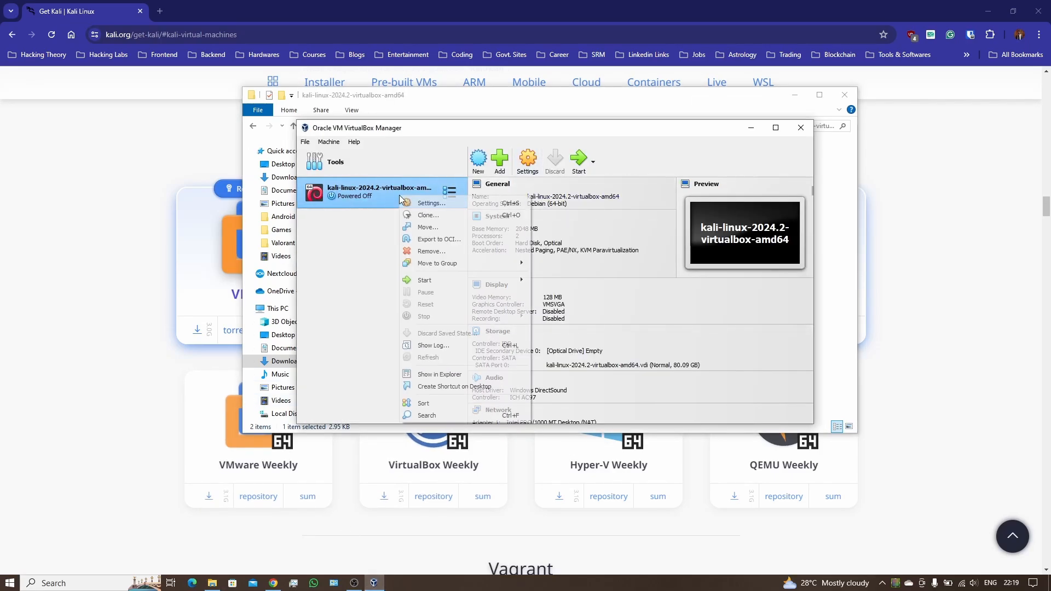
pyautogui.click(433, 250)
pyautogui.click(552, 326)
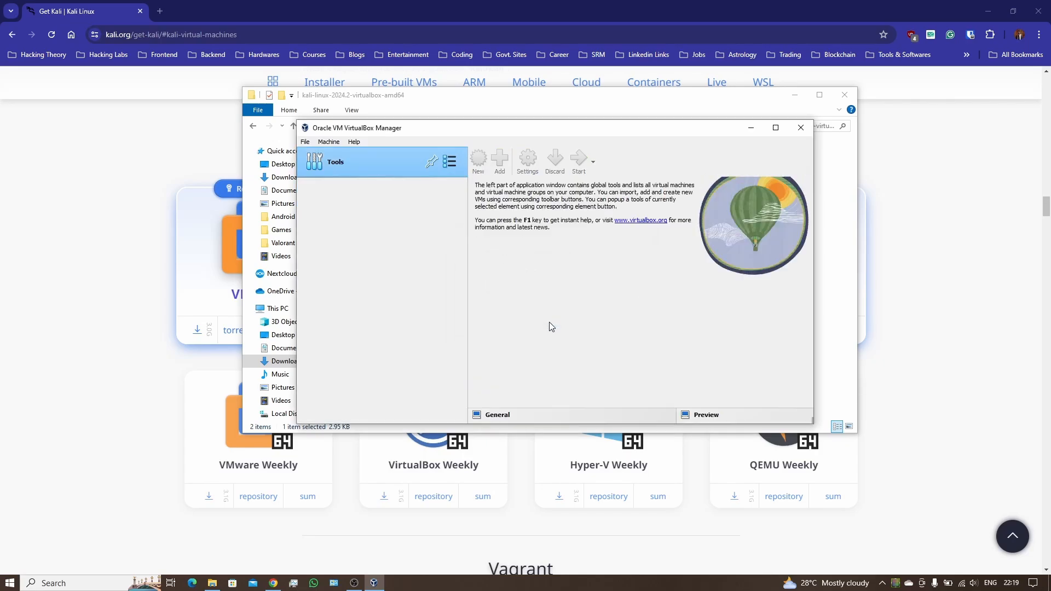
pyautogui.click(792, 128)
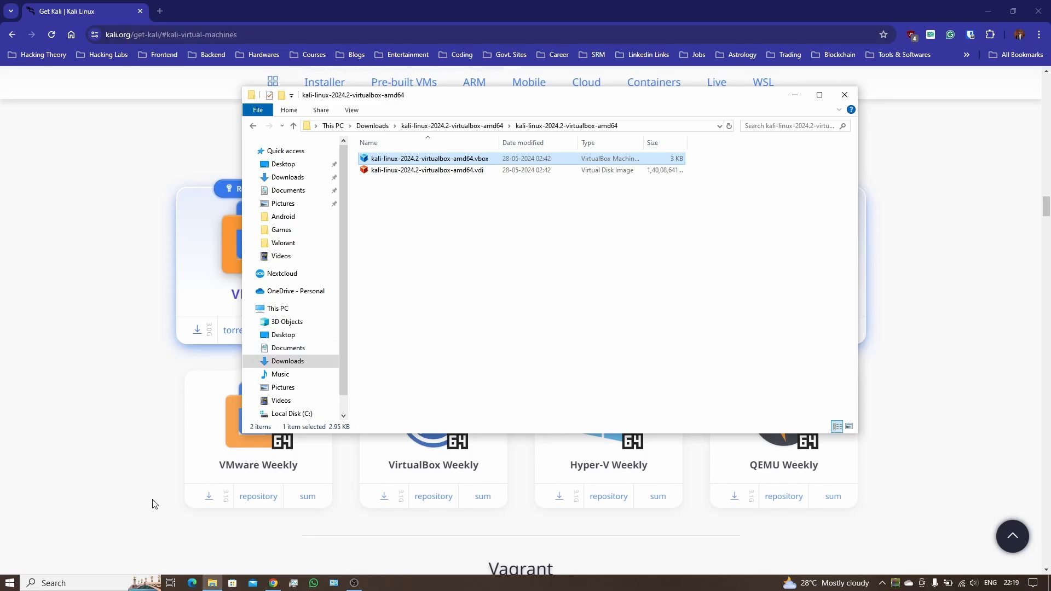
# Step: Launch Oracle VM VirtualBox from a Start menu search for 'vir'
pyautogui.press('super')
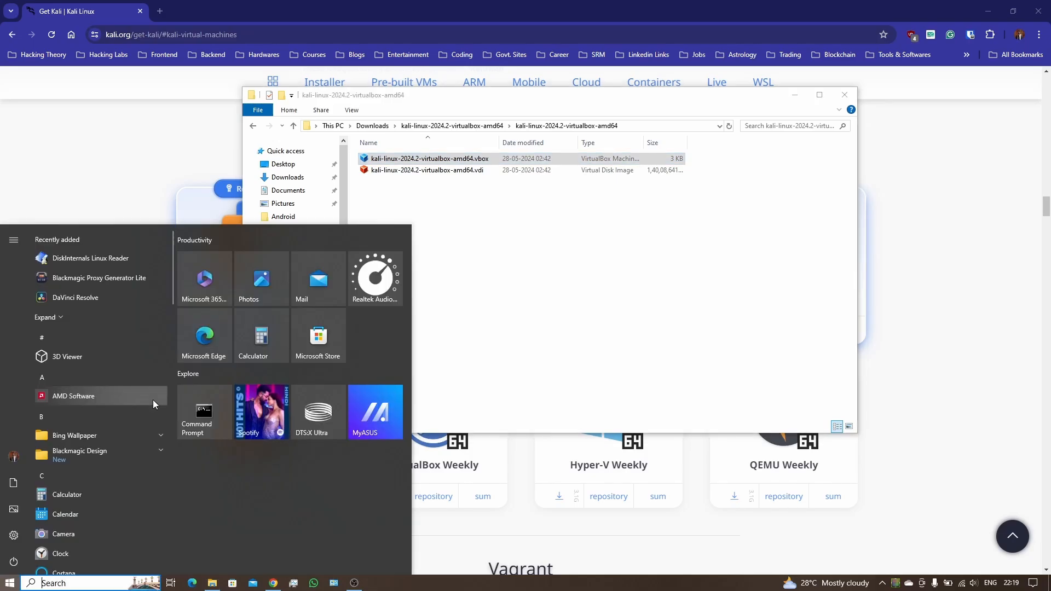
pyautogui.write('vir')
pyautogui.click(148, 283)
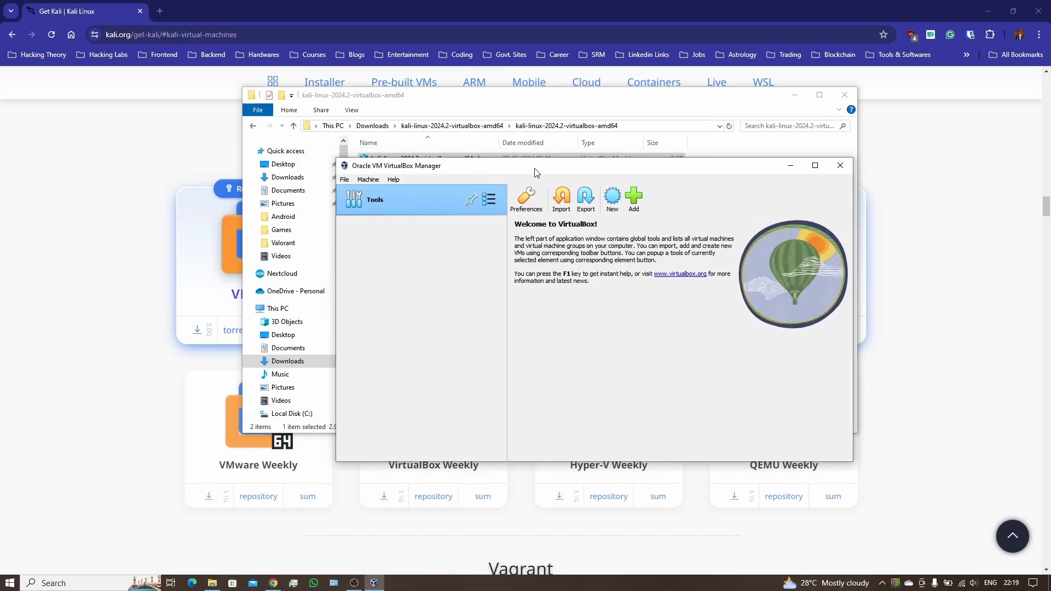
# Step: Browse Add to the kali .vbox file in Downloads, then cancel without adding it
pyautogui.click(633, 197)
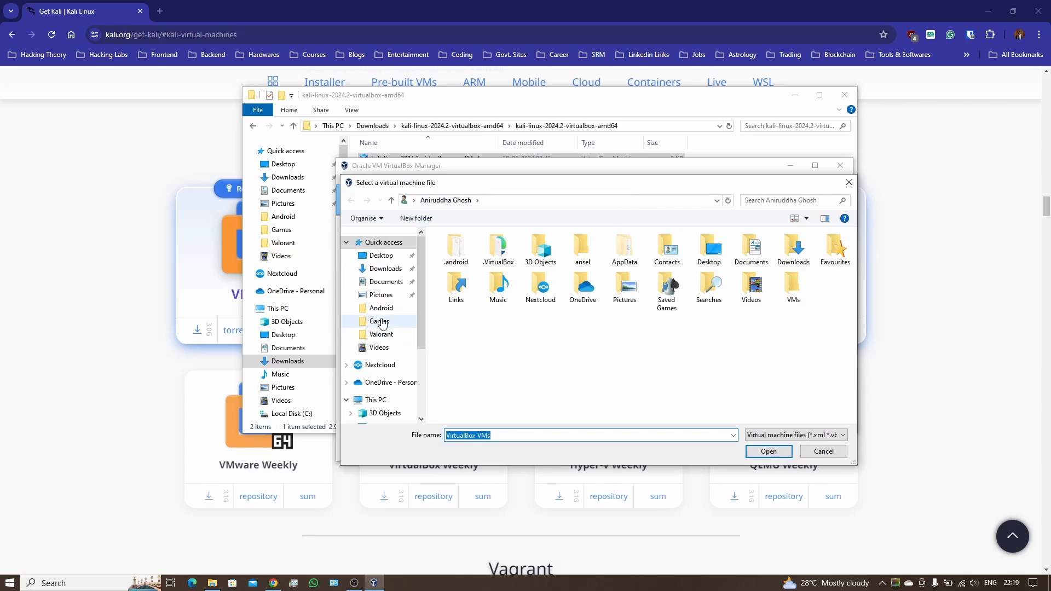
pyautogui.click(389, 272)
pyautogui.doubleClick(461, 266)
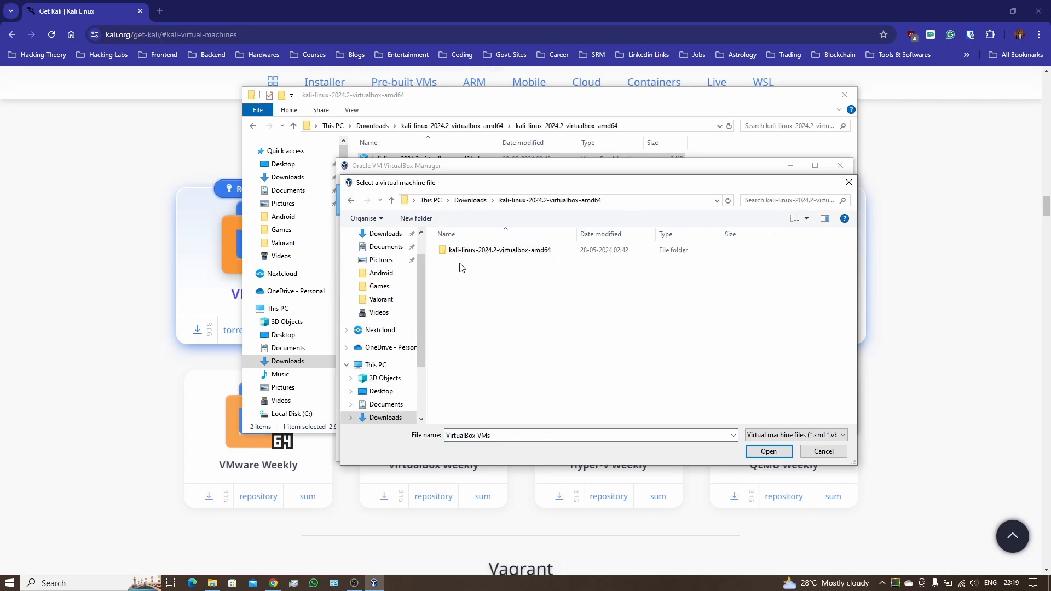
pyautogui.doubleClick(467, 253)
pyautogui.click(471, 254)
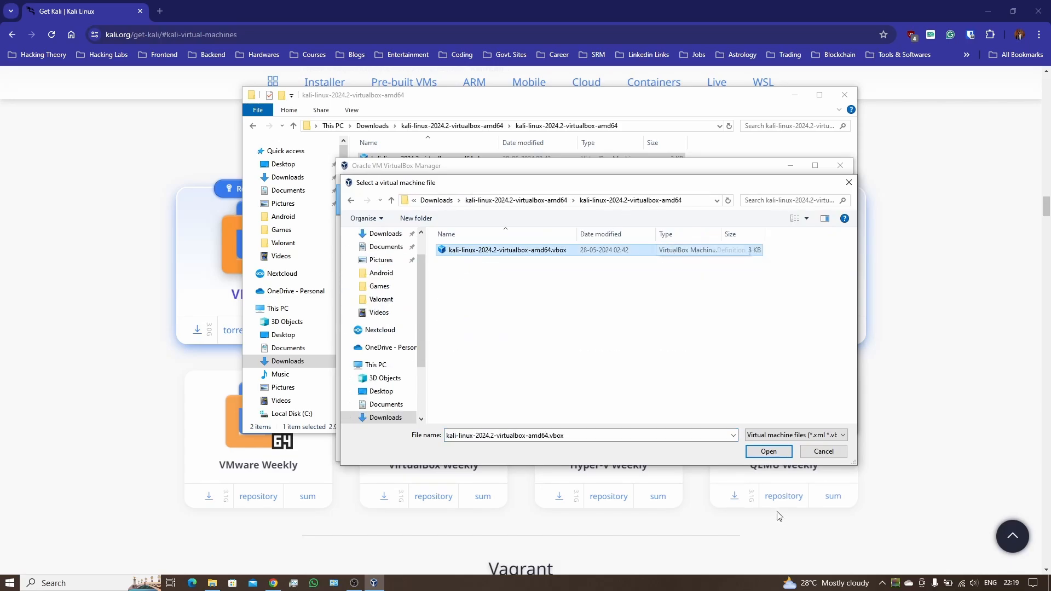
pyautogui.click(821, 453)
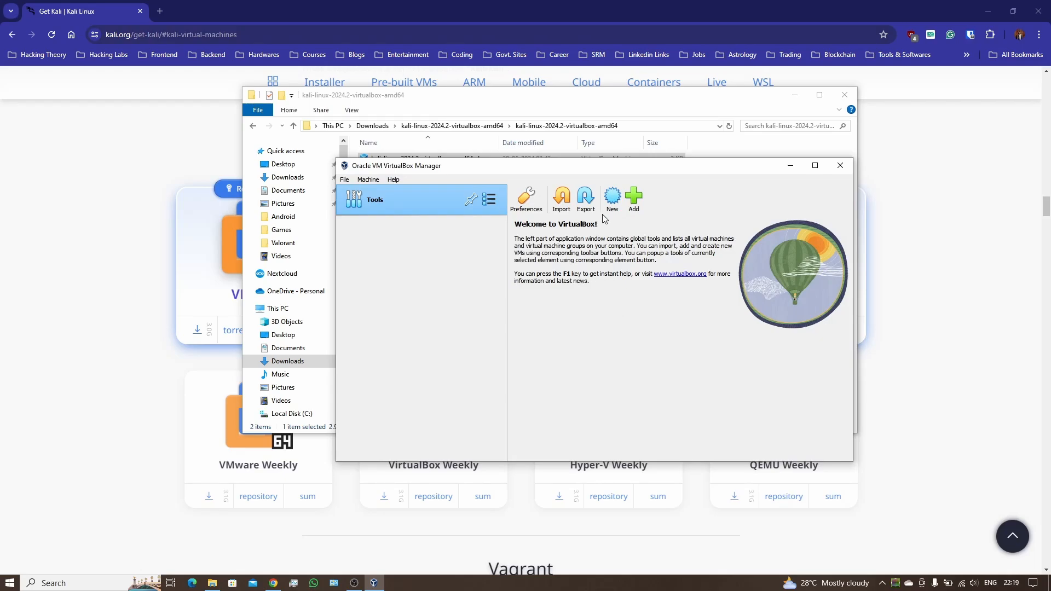
# Step: Start a new virtual machine named Kali and switch the wizard to Expert Mode
pyautogui.click(613, 197)
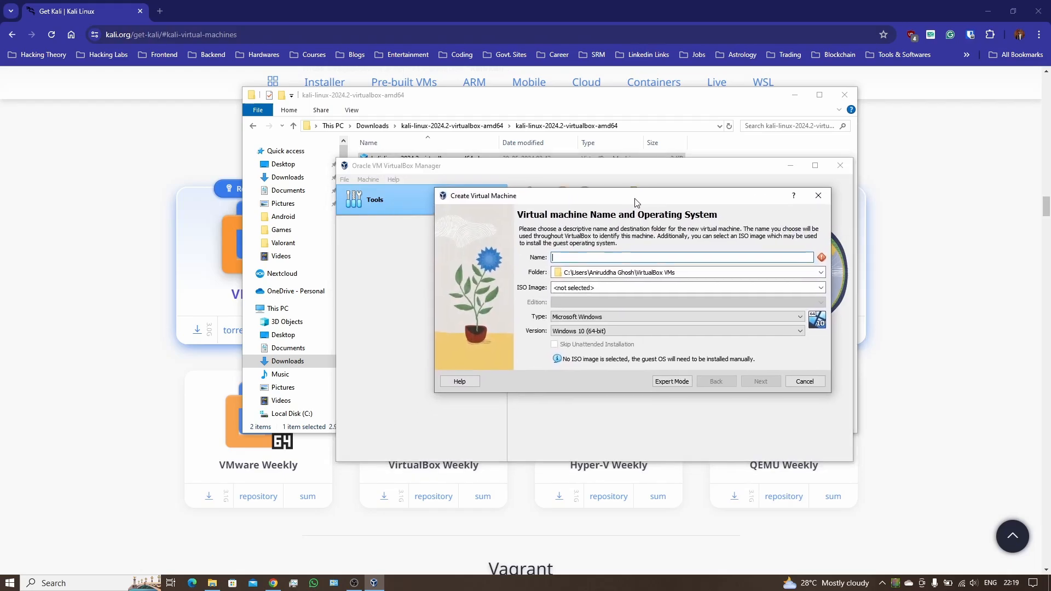
pyautogui.moveTo(639, 203); pyautogui.dragTo(632, 240)
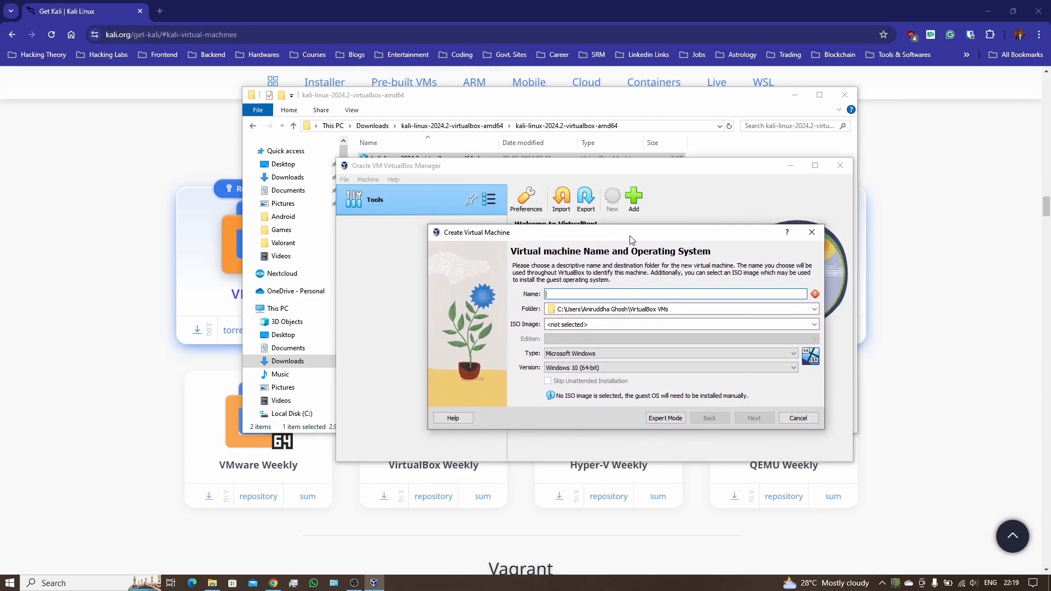
pyautogui.click(599, 295)
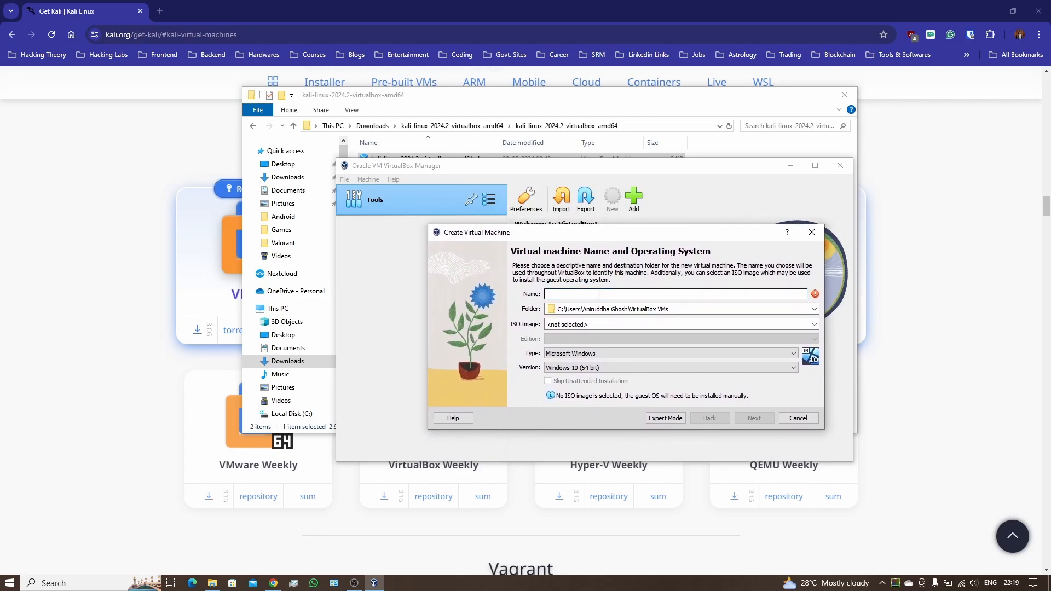
pyautogui.write('Kali')
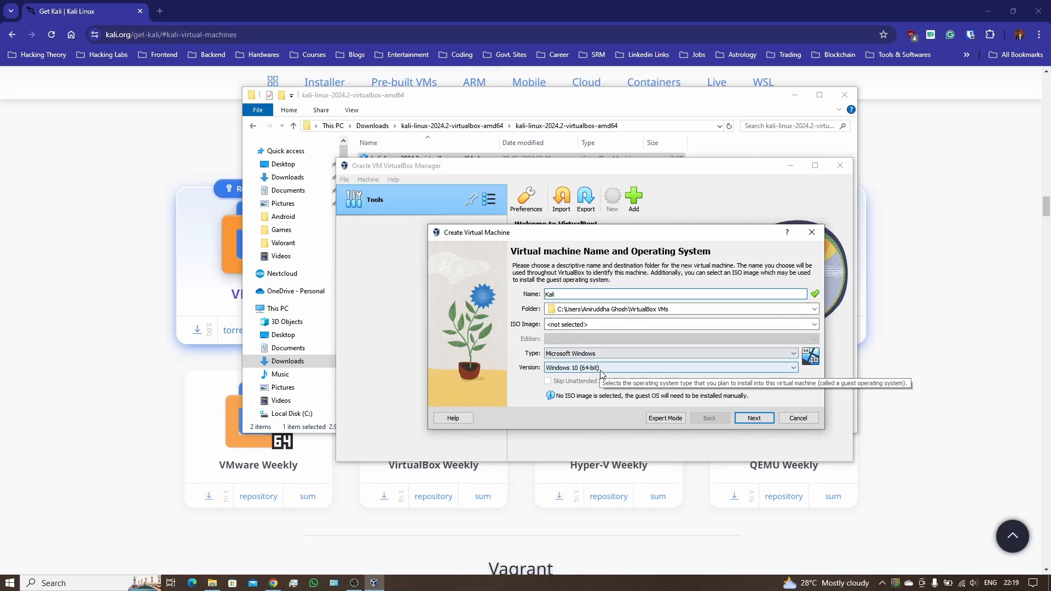
pyautogui.click(666, 419)
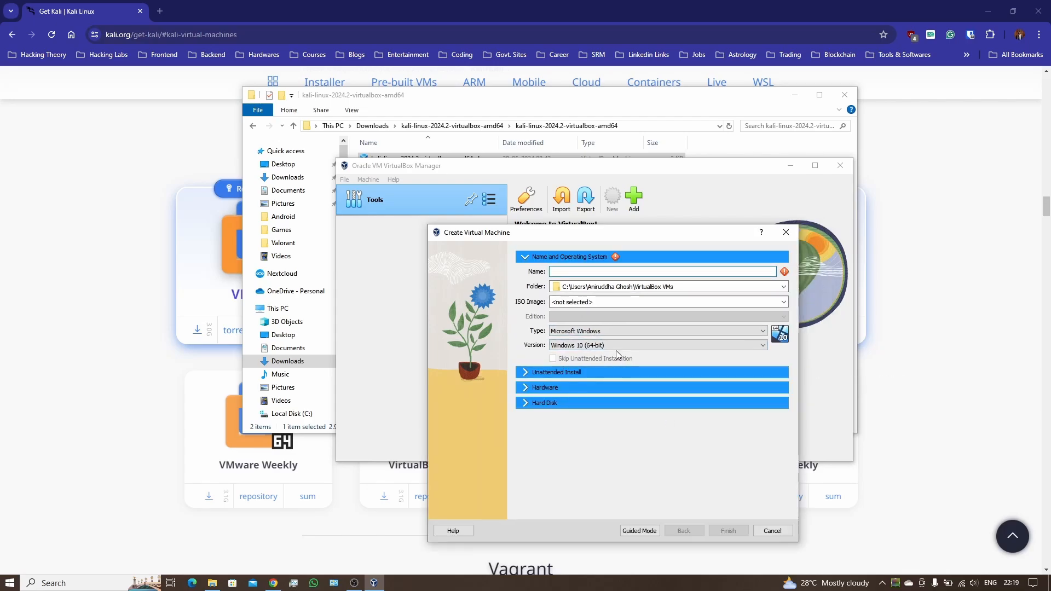
# Step: Set the machine's type to Linux and version to Debian (64-bit)
pyautogui.click(573, 330)
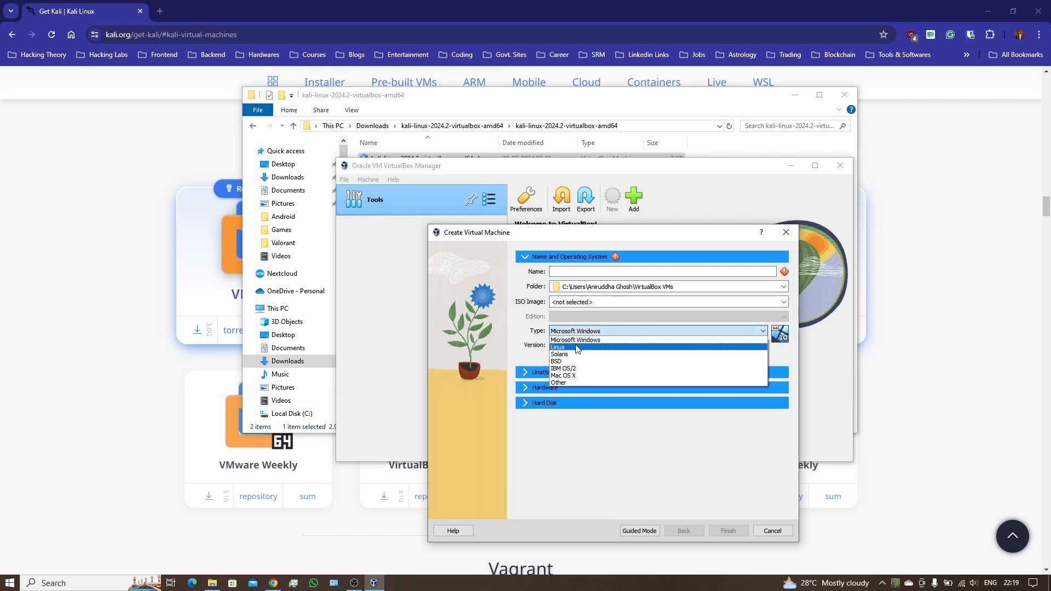
pyautogui.click(578, 347)
pyautogui.click(579, 346)
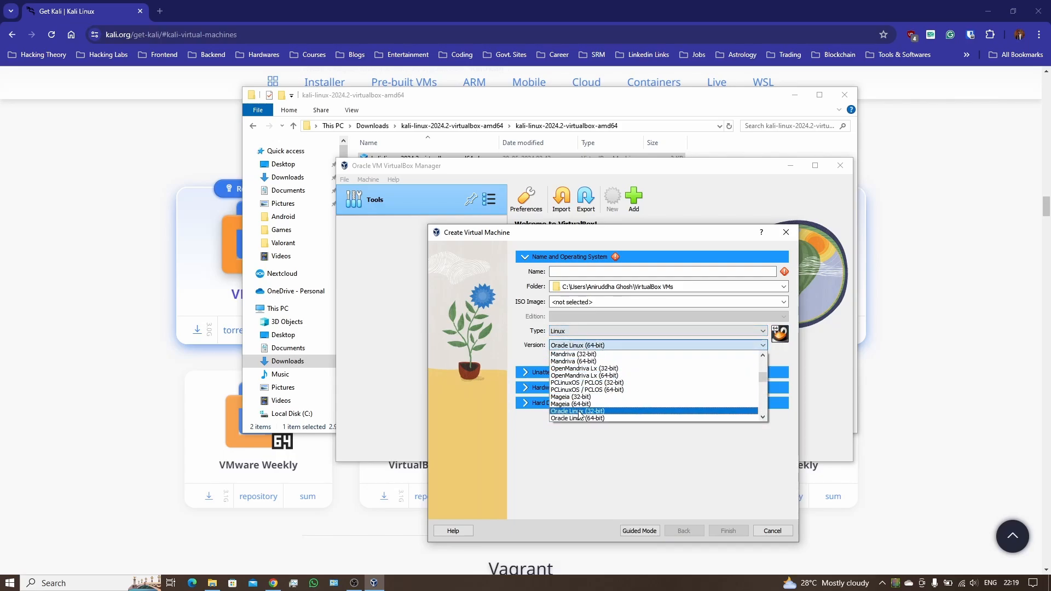
pyautogui.scroll(10, 579, 399)
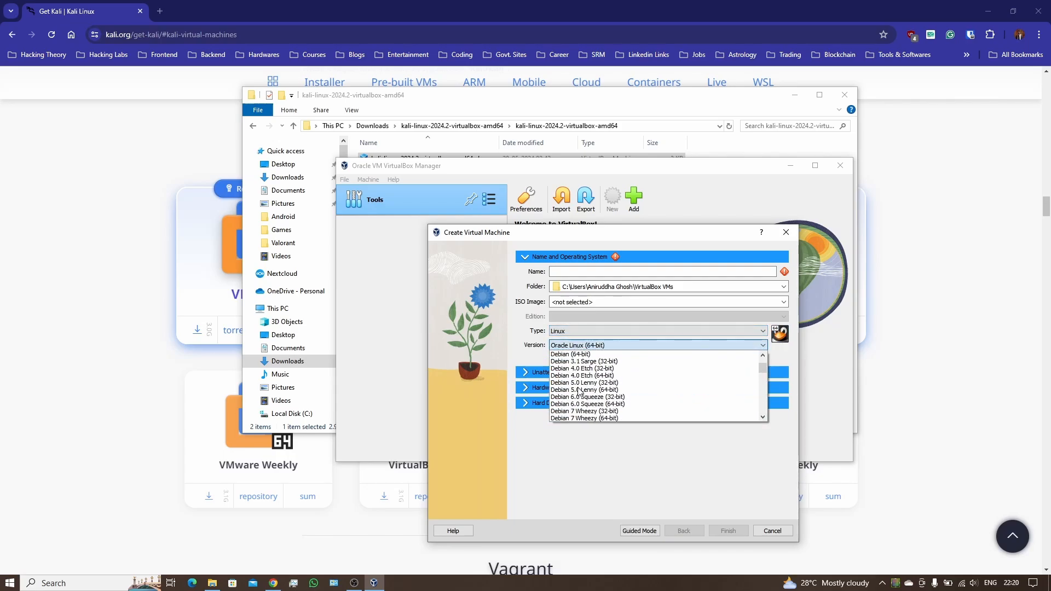
pyautogui.click(583, 411)
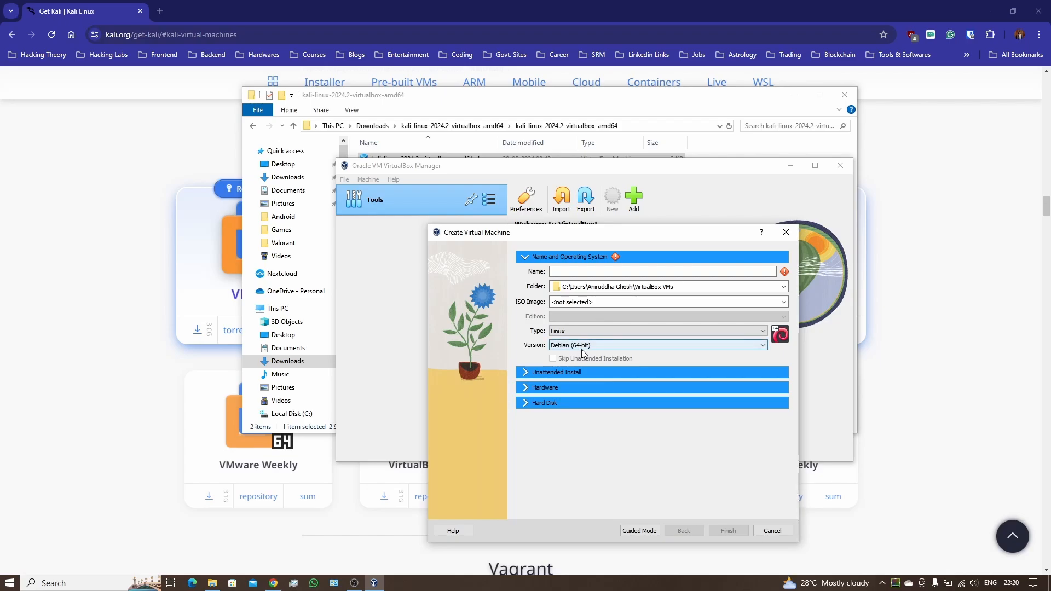
# Step: Enter Kali as the name and expand the unattended install, hardware and hard disk sections
pyautogui.click(575, 270)
pyautogui.write('Kali')
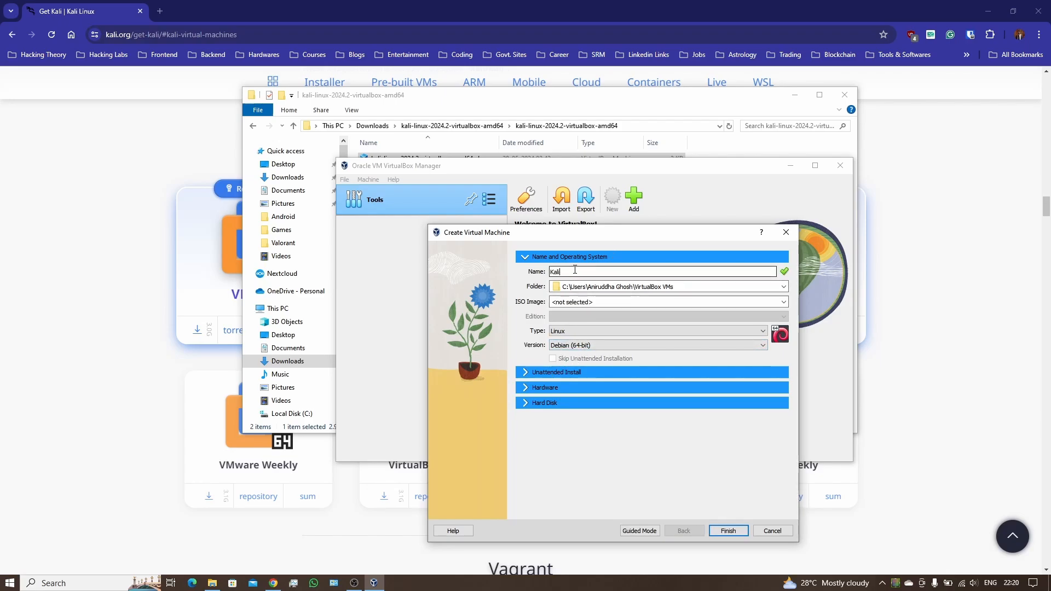
pyautogui.click(543, 372)
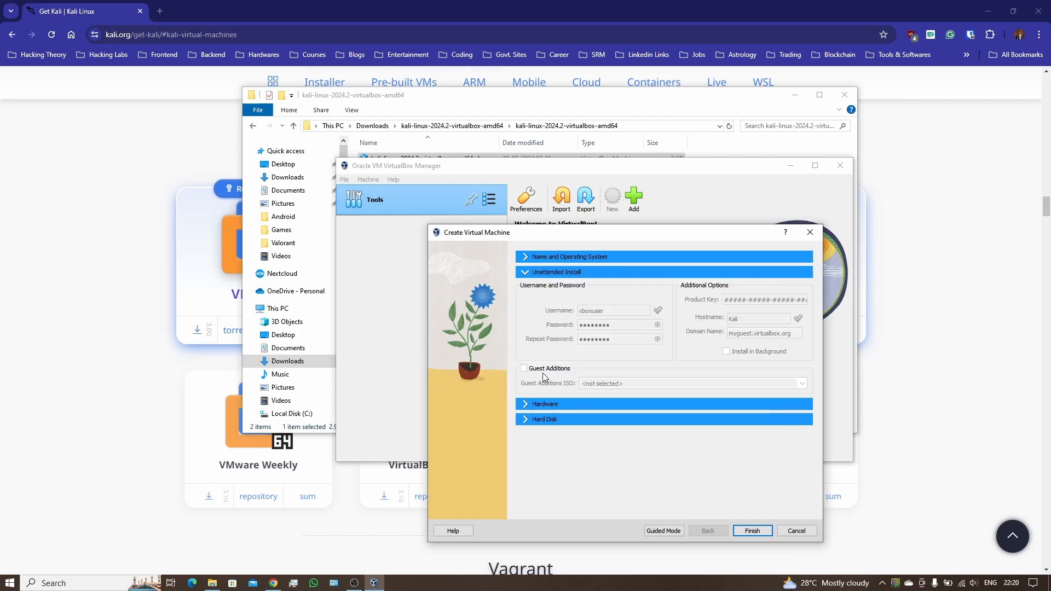
pyautogui.click(549, 404)
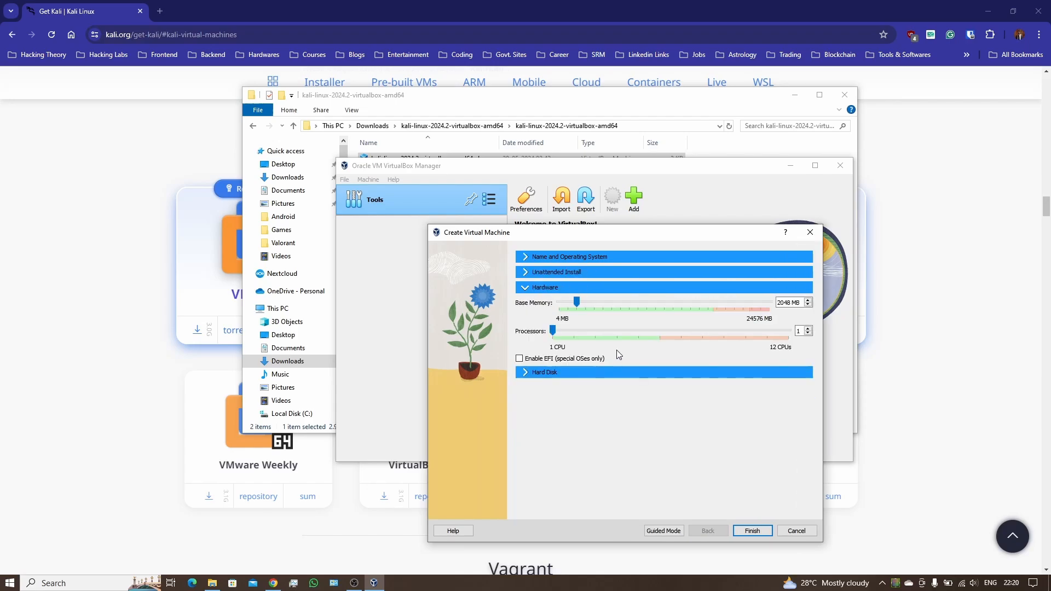
pyautogui.click(541, 374)
# Step: Attach the existing kali-linux-2024.2-virtualbox-amd64.vdi as the new machine's hard disk
pyautogui.click(561, 455)
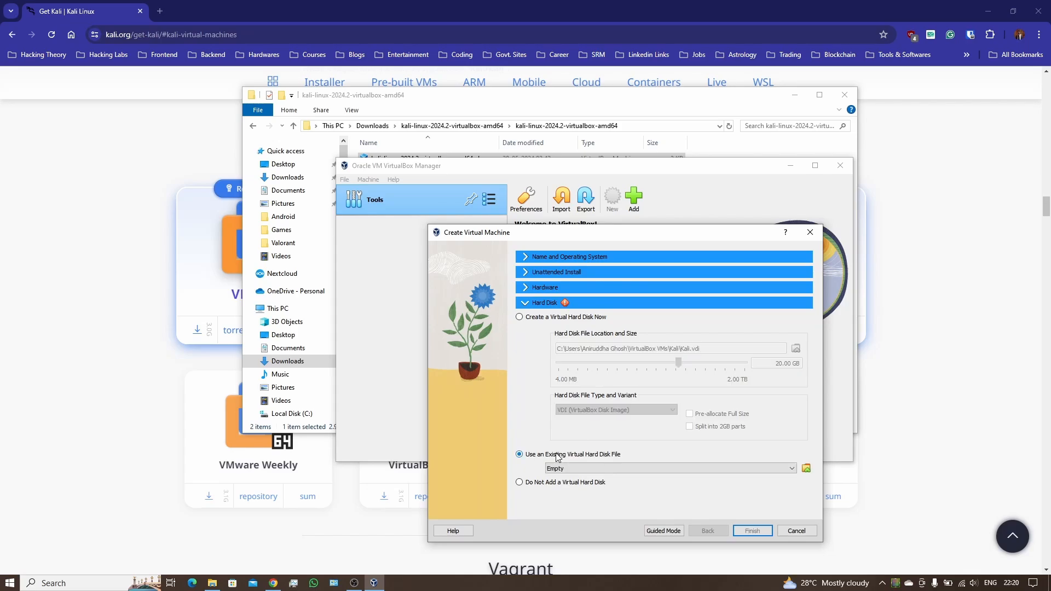
pyautogui.click(807, 470)
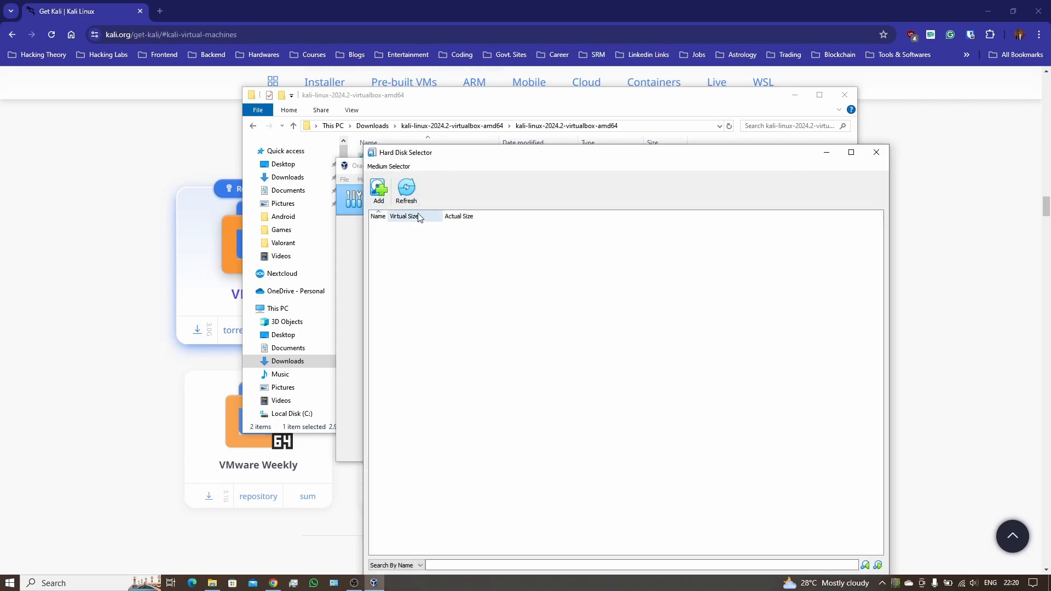
pyautogui.click(378, 190)
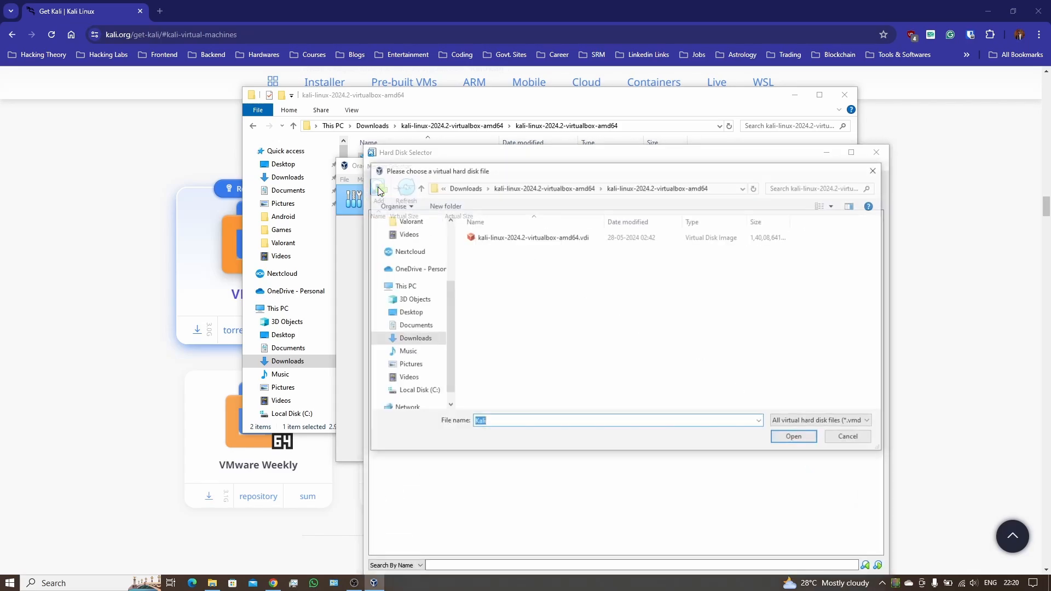
pyautogui.doubleClick(563, 240)
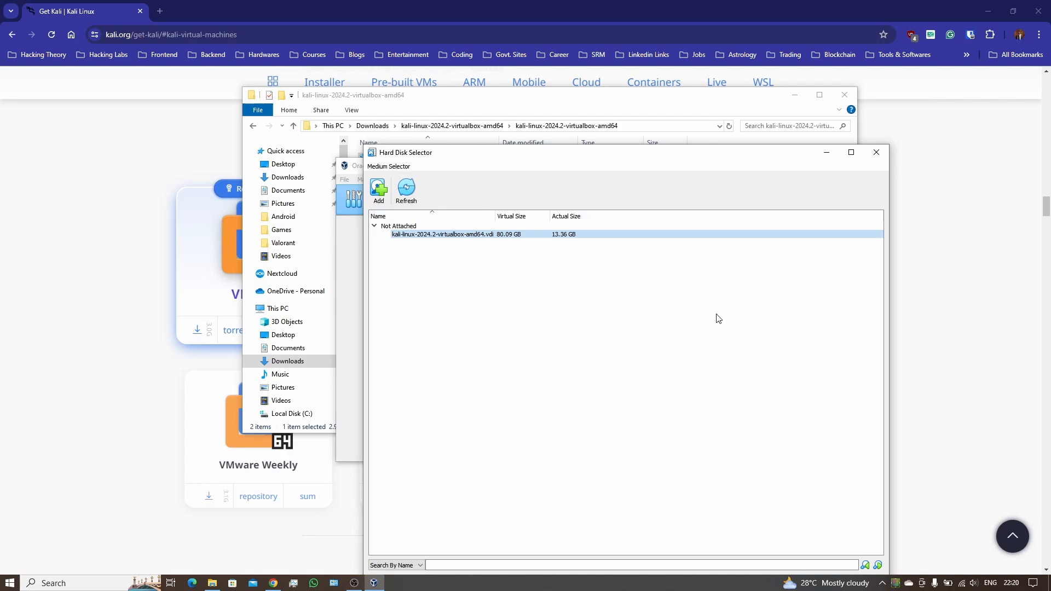
pyautogui.moveTo(661, 165); pyautogui.dragTo(657, 131)
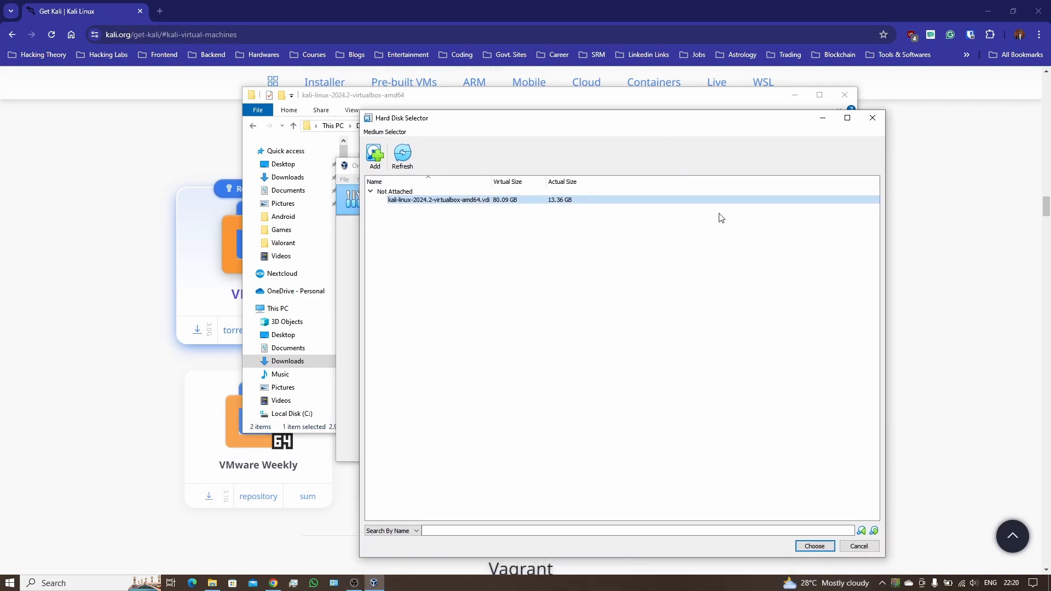
pyautogui.click(816, 547)
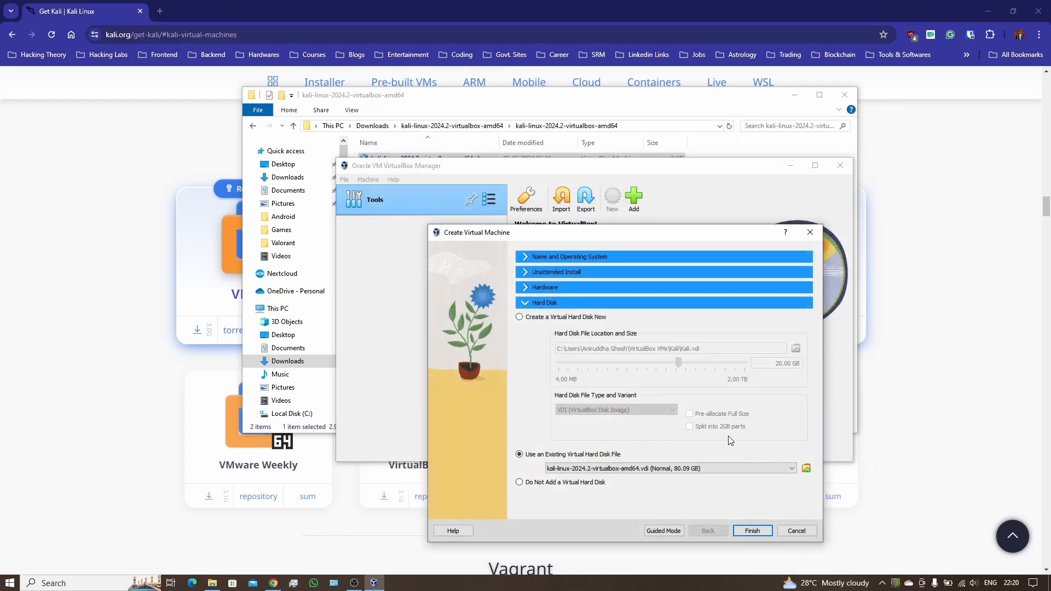
# Step: Raise base memory to 4096 MB after checking host memory in Task Manager's Performance view
pyautogui.click(534, 285)
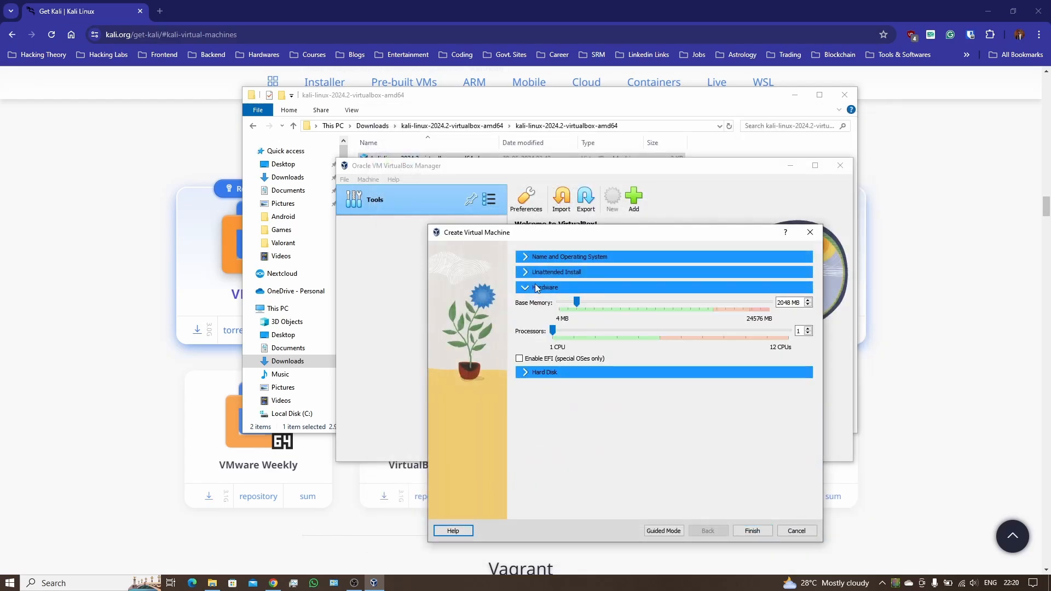
pyautogui.click(578, 303)
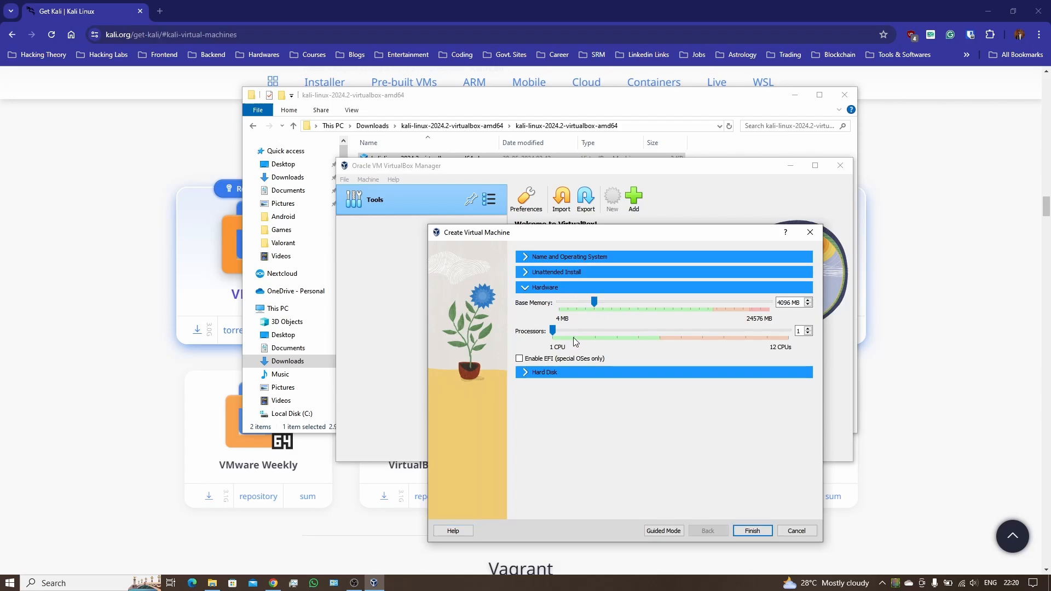
pyautogui.click(293, 583)
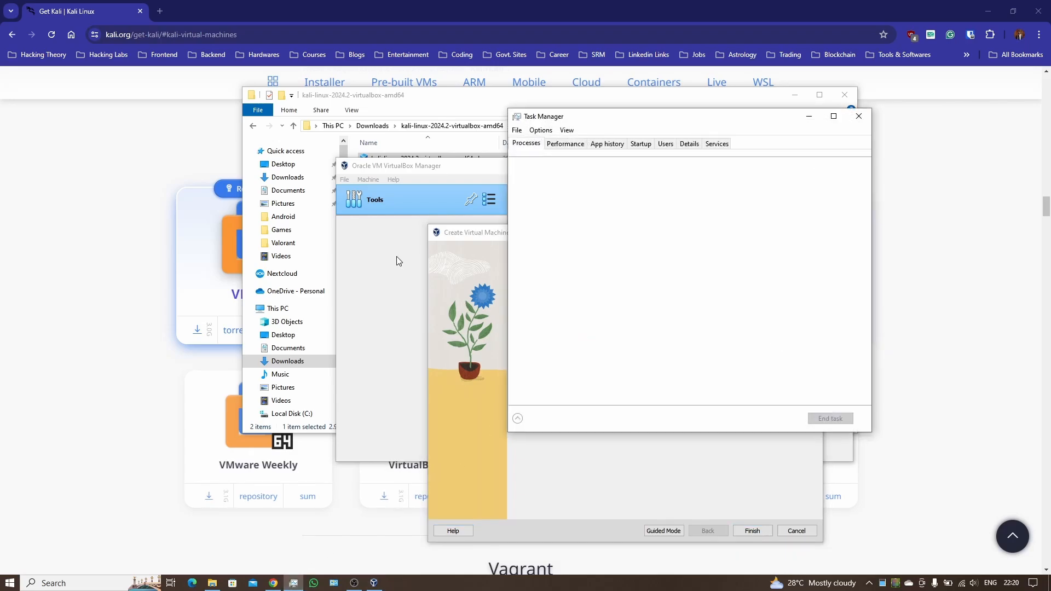
pyautogui.click(577, 143)
pyautogui.moveTo(657, 116); pyautogui.dragTo(420, 109)
pyautogui.click(329, 196)
pyautogui.moveTo(499, 110); pyautogui.dragTo(316, 88)
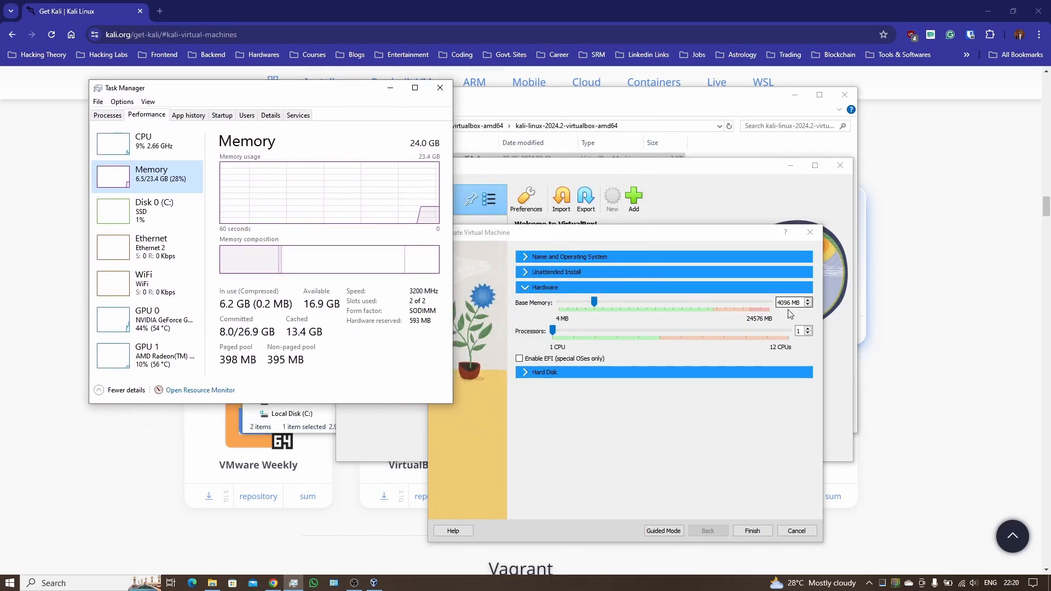
# Step: Set processors to 4, checking the host's CPU details, then expand Name and Operating System
pyautogui.moveTo(552, 331); pyautogui.dragTo(596, 331)
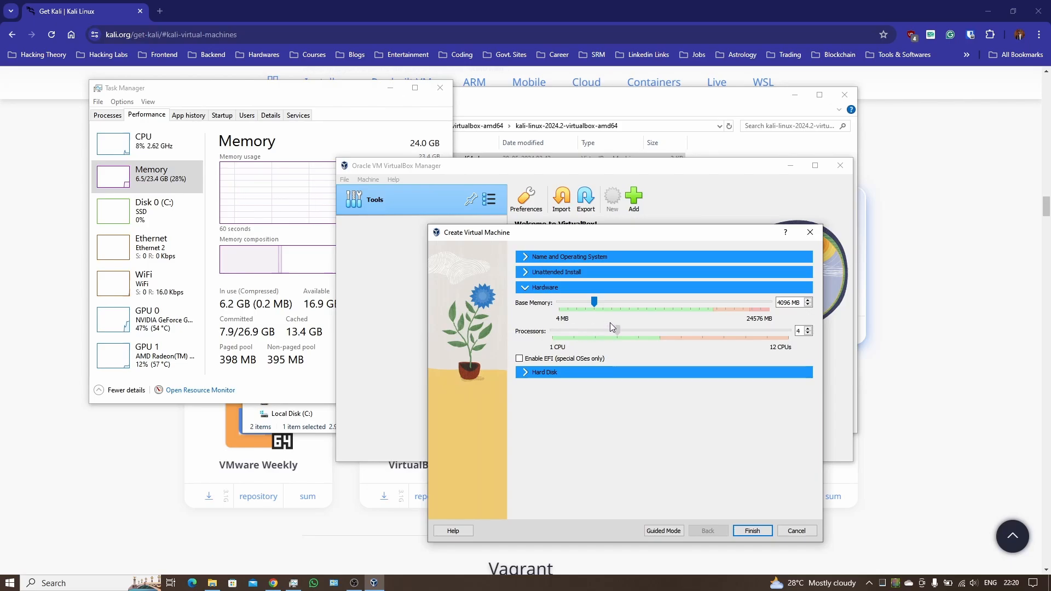
pyautogui.click(347, 97)
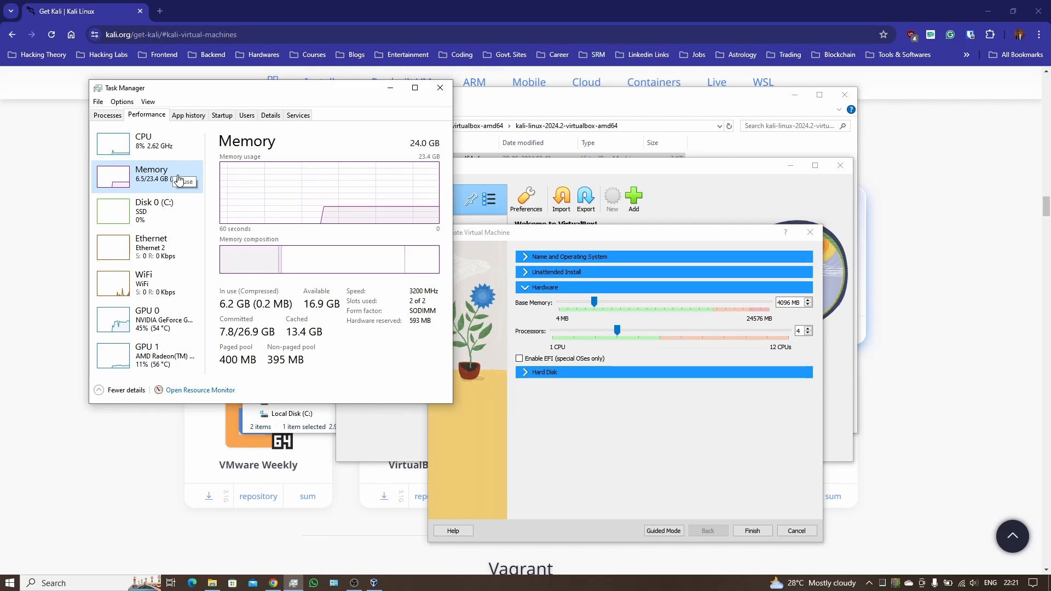
pyautogui.click(172, 148)
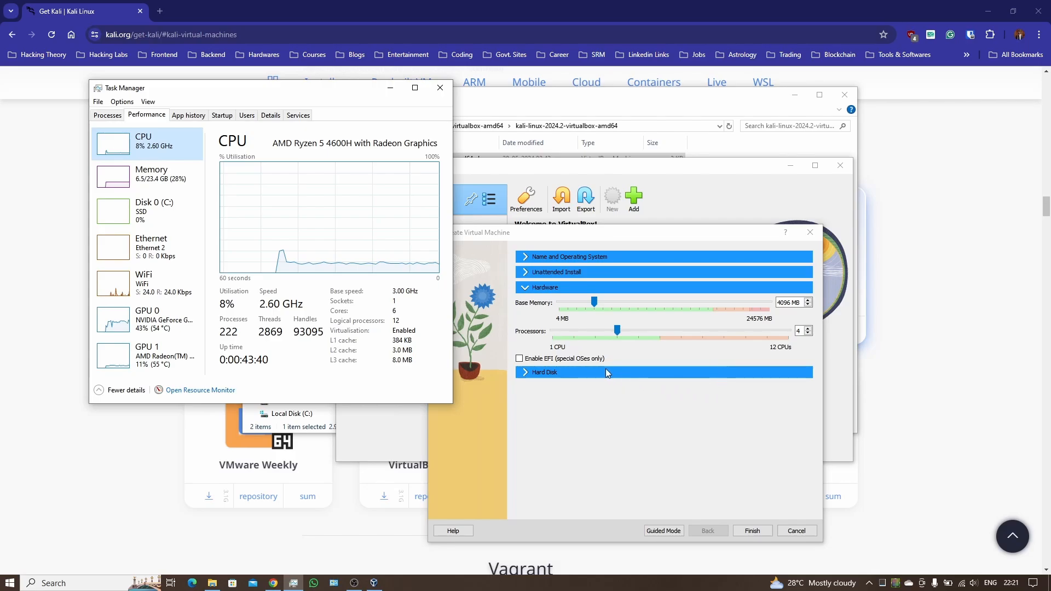
pyautogui.click(546, 261)
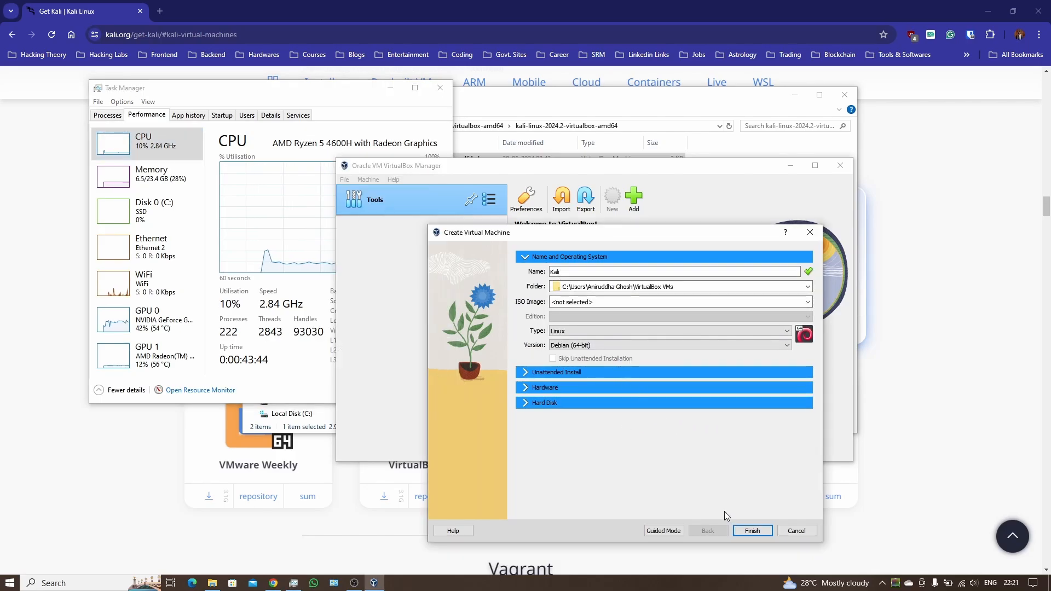
# Step: Finish creating the Kali VM and rearrange the VirtualBox Manager and File Explorer windows
pyautogui.click(753, 532)
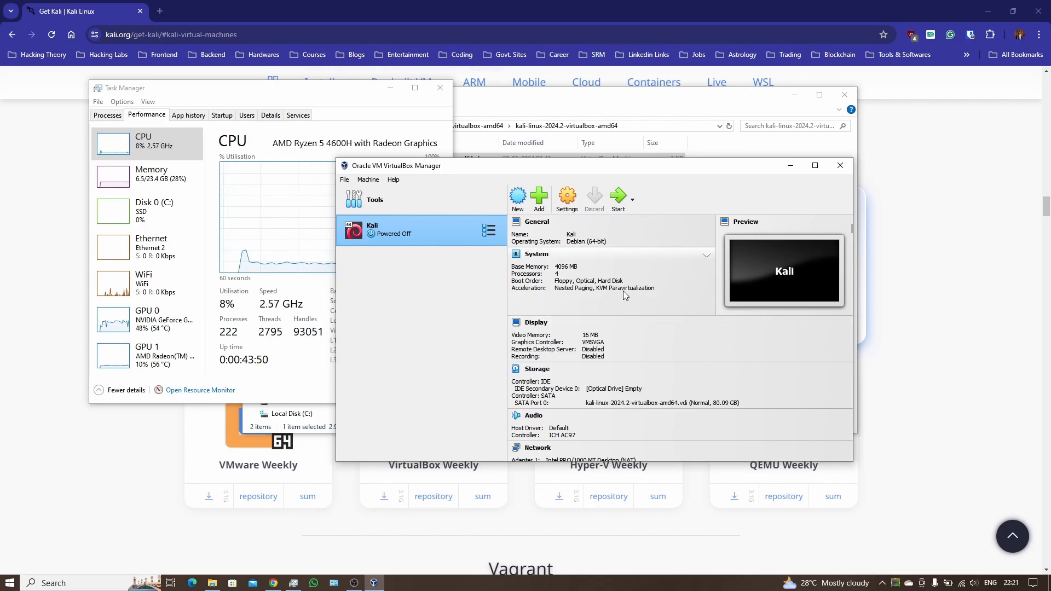
pyautogui.click(567, 114)
pyautogui.moveTo(529, 171); pyautogui.dragTo(565, 220)
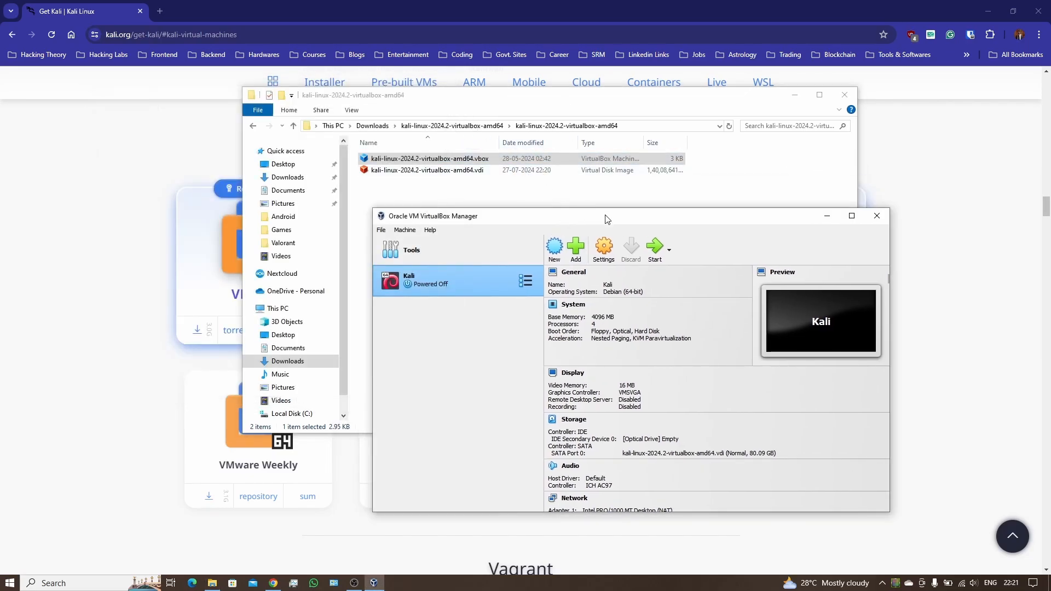
pyautogui.moveTo(607, 220); pyautogui.dragTo(589, 175)
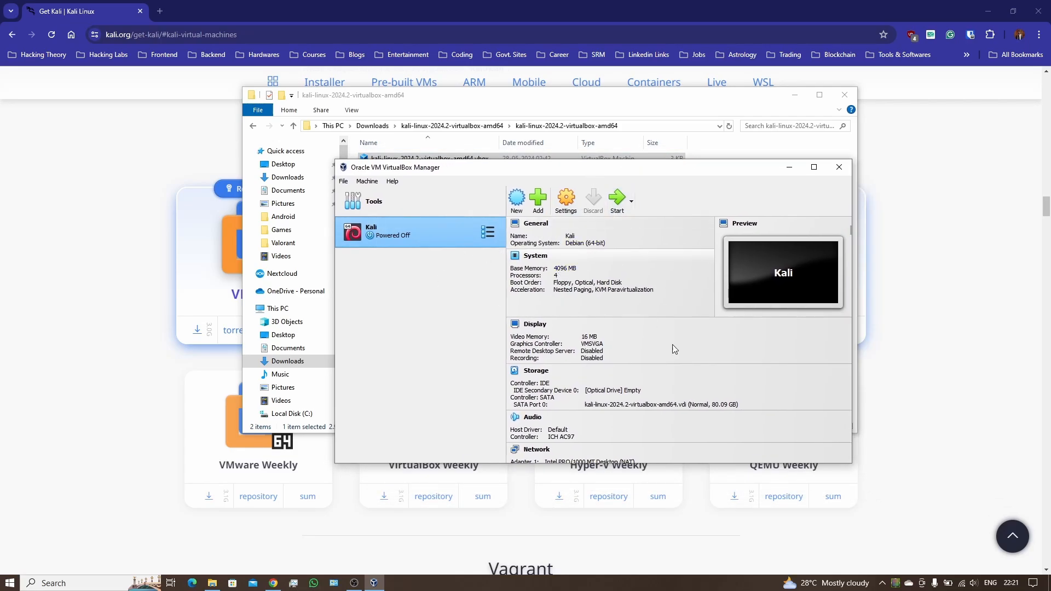
pyautogui.click(566, 198)
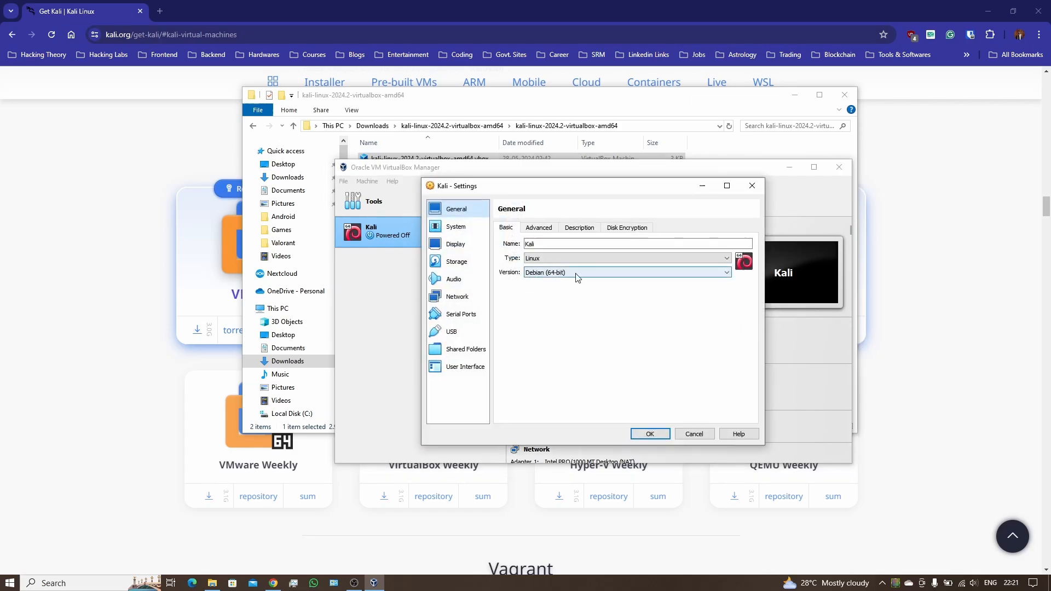
pyautogui.click(456, 226)
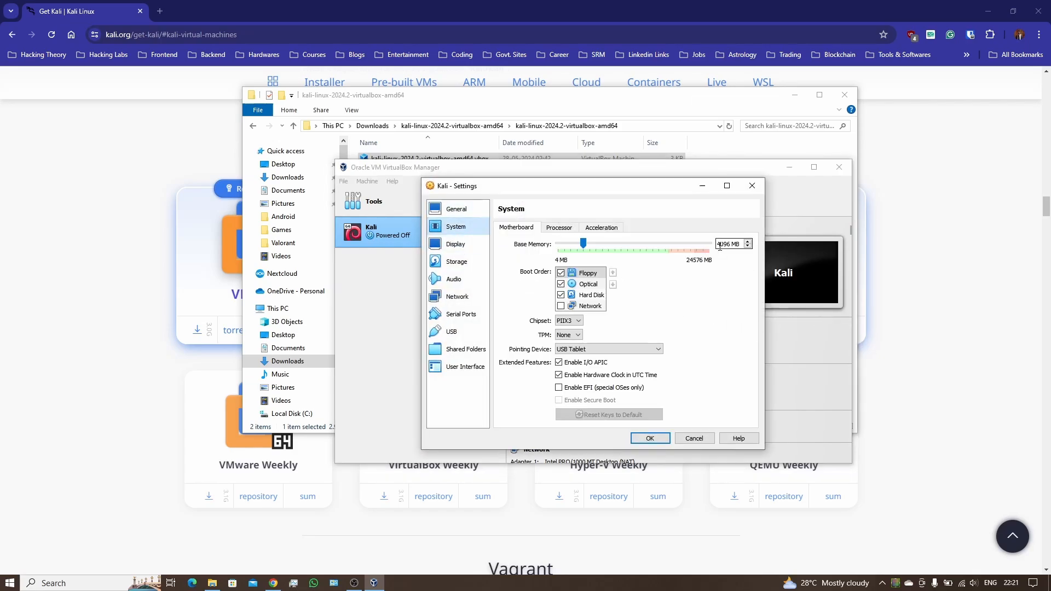
pyautogui.click(558, 228)
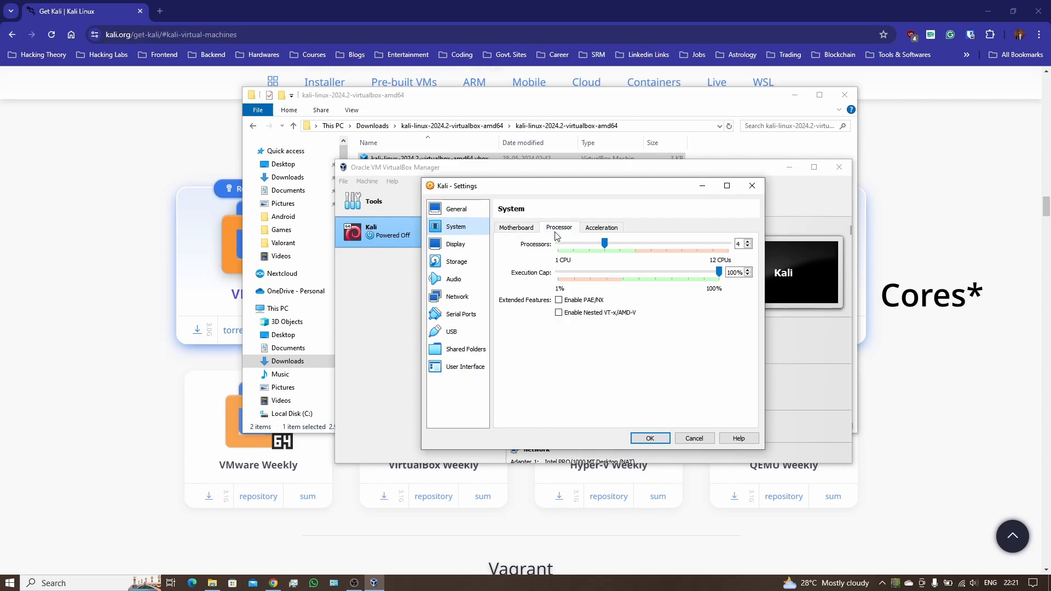
pyautogui.click(592, 229)
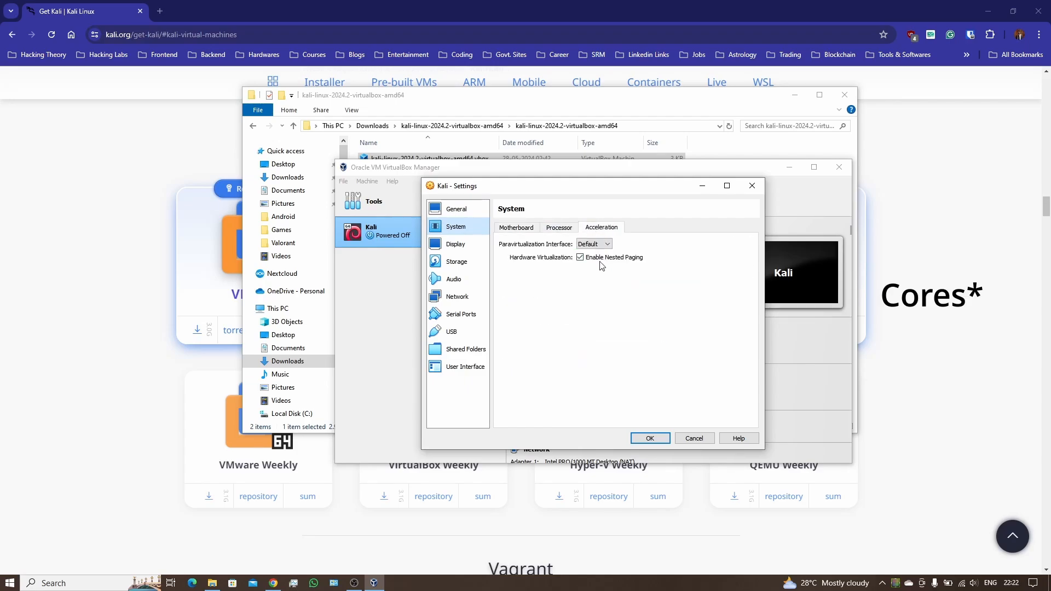
pyautogui.click(477, 248)
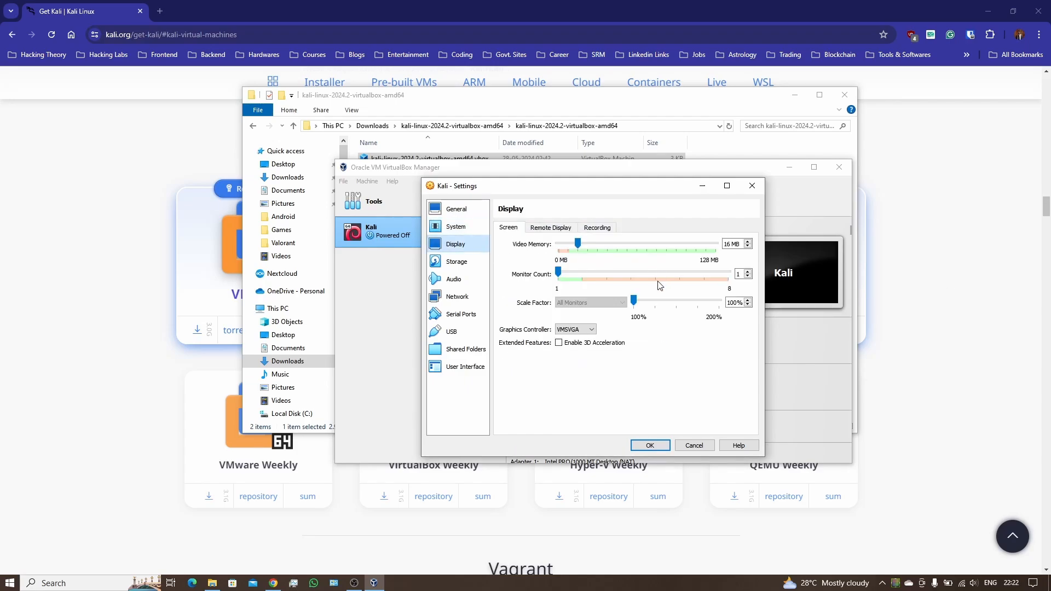
pyautogui.click(460, 262)
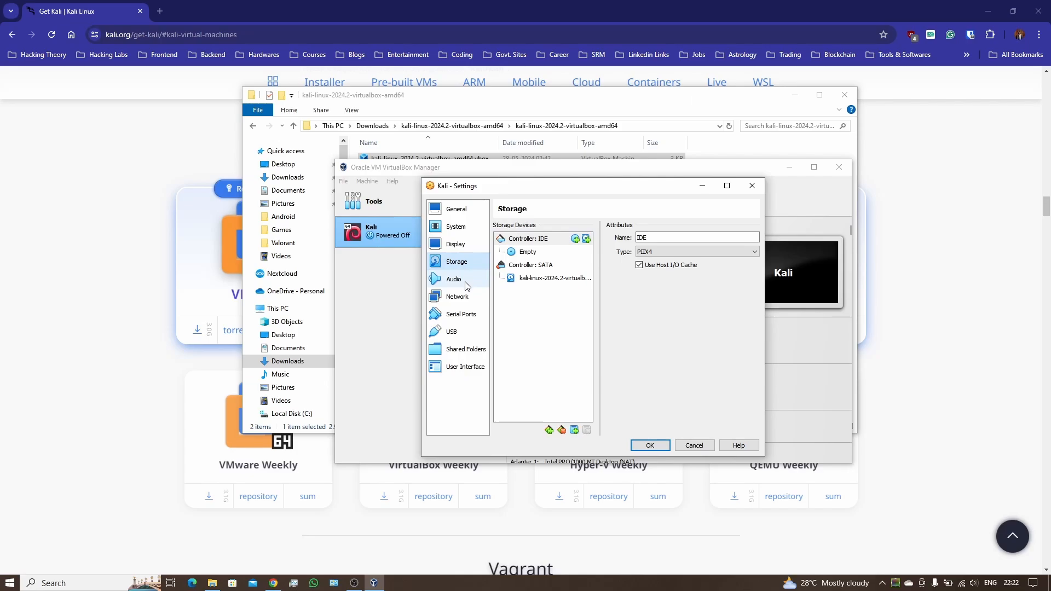
pyautogui.click(464, 280)
pyautogui.click(463, 297)
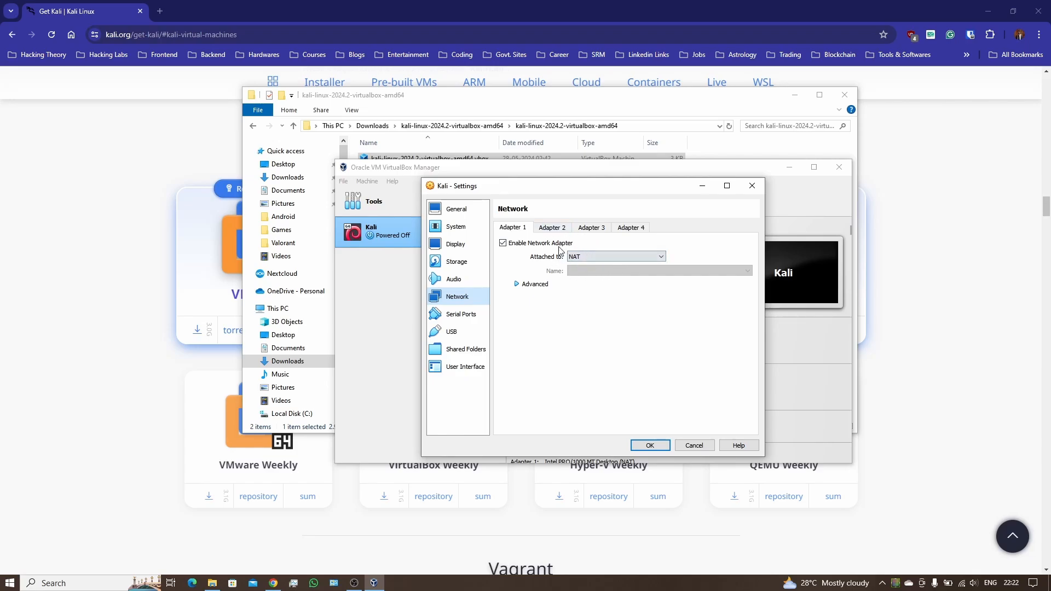
pyautogui.click(607, 254)
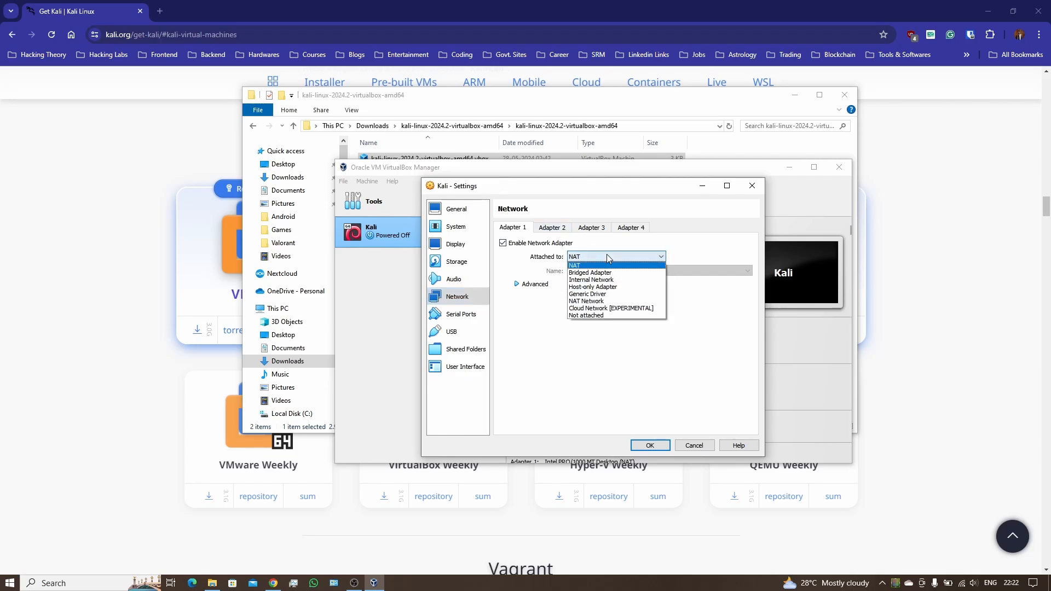
pyautogui.click(607, 254)
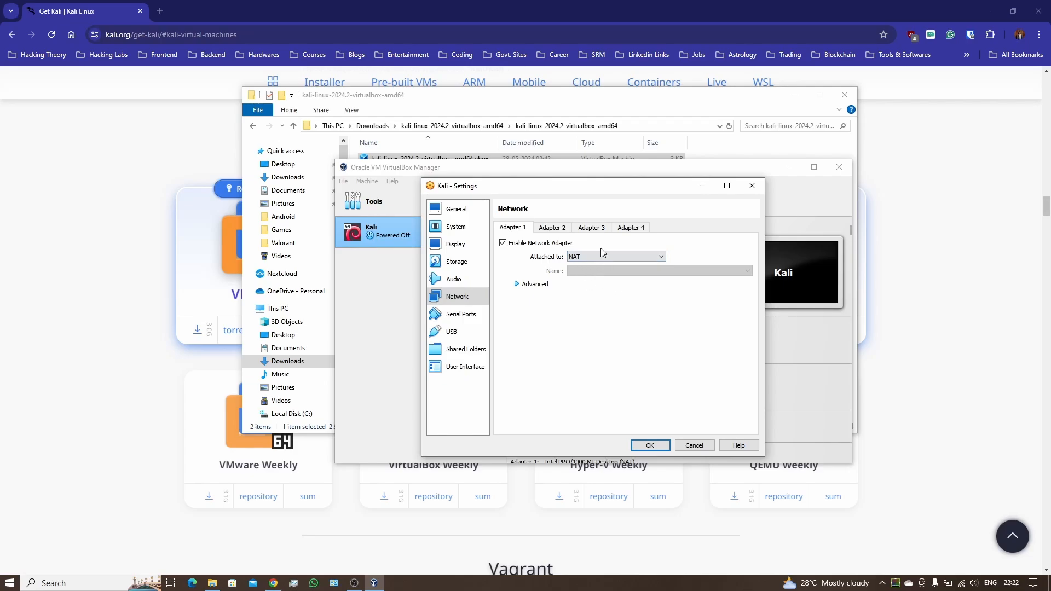
pyautogui.click(460, 318)
pyautogui.click(459, 337)
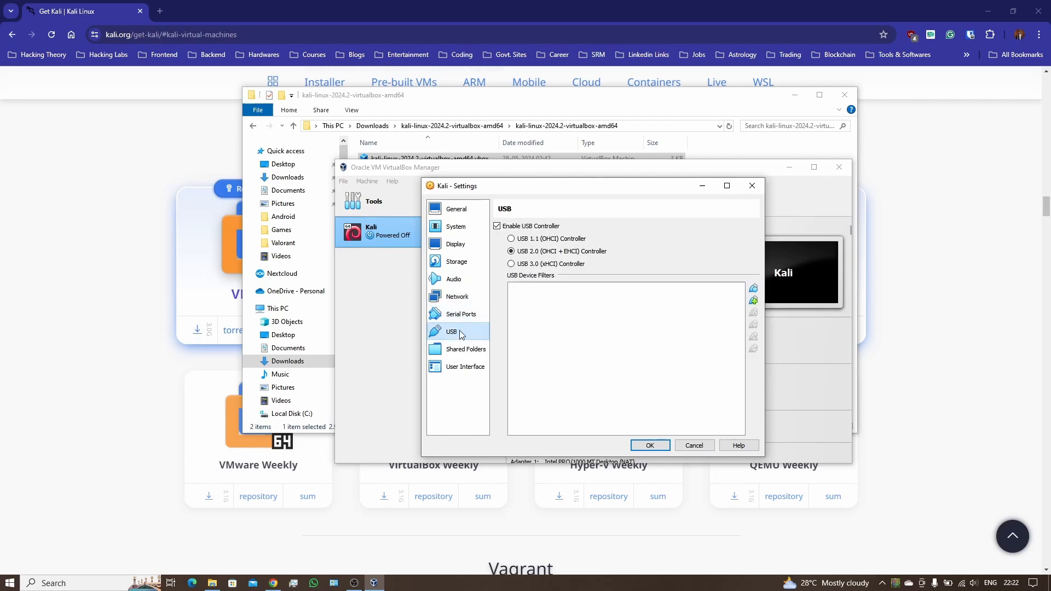
pyautogui.click(464, 350)
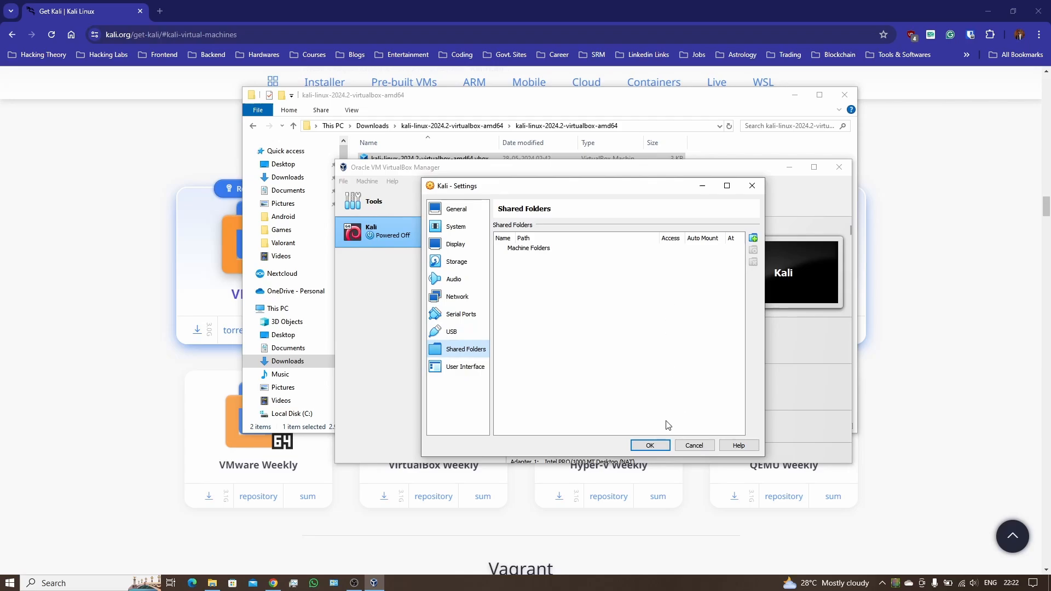
pyautogui.click(651, 445)
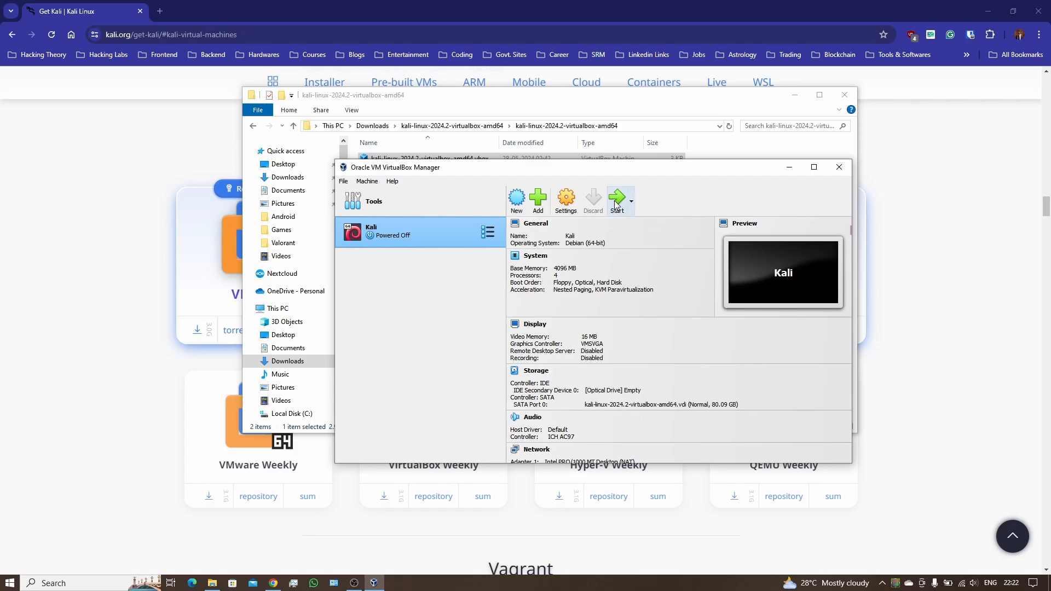
# Step: Start the Kali VM with mouse capture enabled, then close the Manager and File Explorer
pyautogui.click(616, 205)
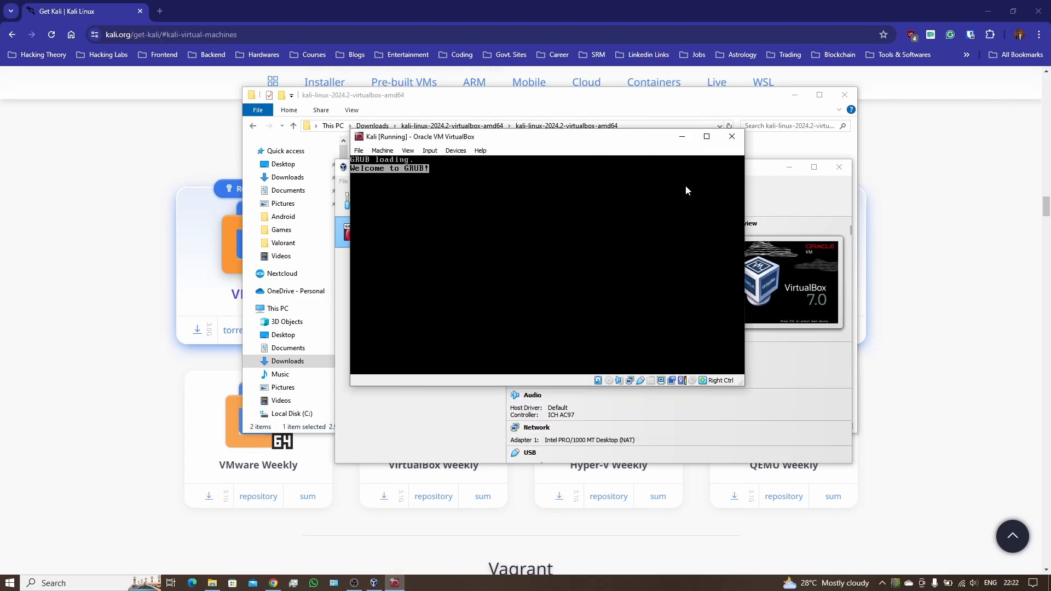
pyautogui.click(560, 225)
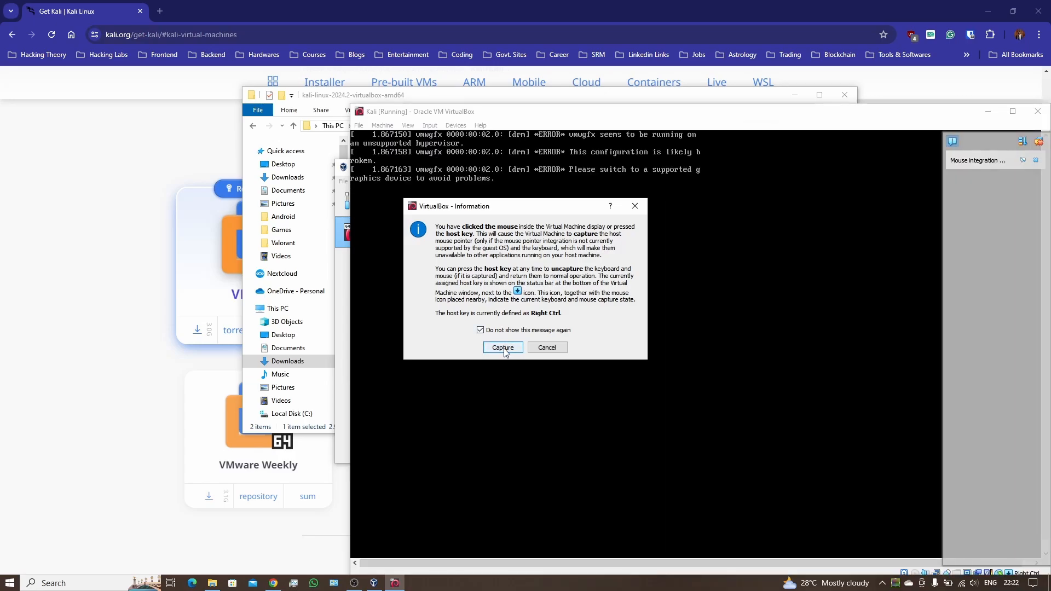
pyautogui.click(502, 349)
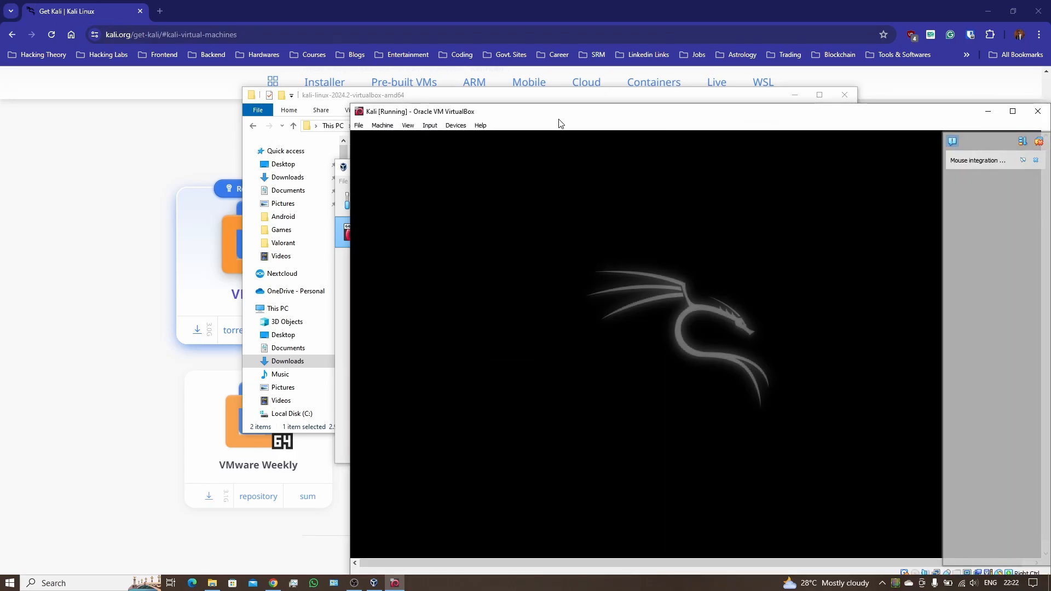
pyautogui.moveTo(559, 123); pyautogui.dragTo(386, 76)
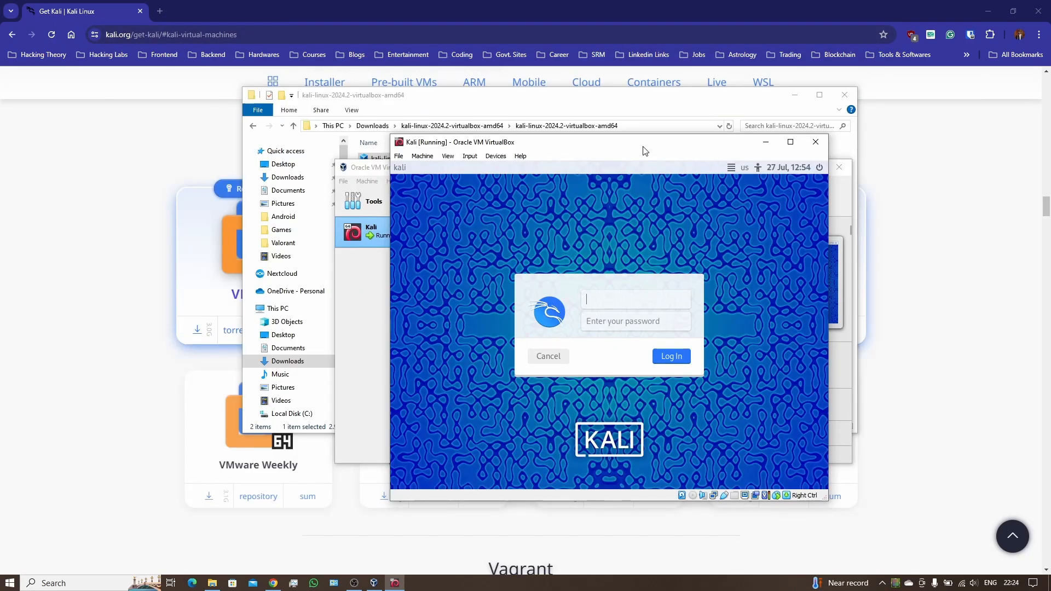
pyautogui.moveTo(645, 151); pyautogui.dragTo(678, 212)
pyautogui.click(838, 167)
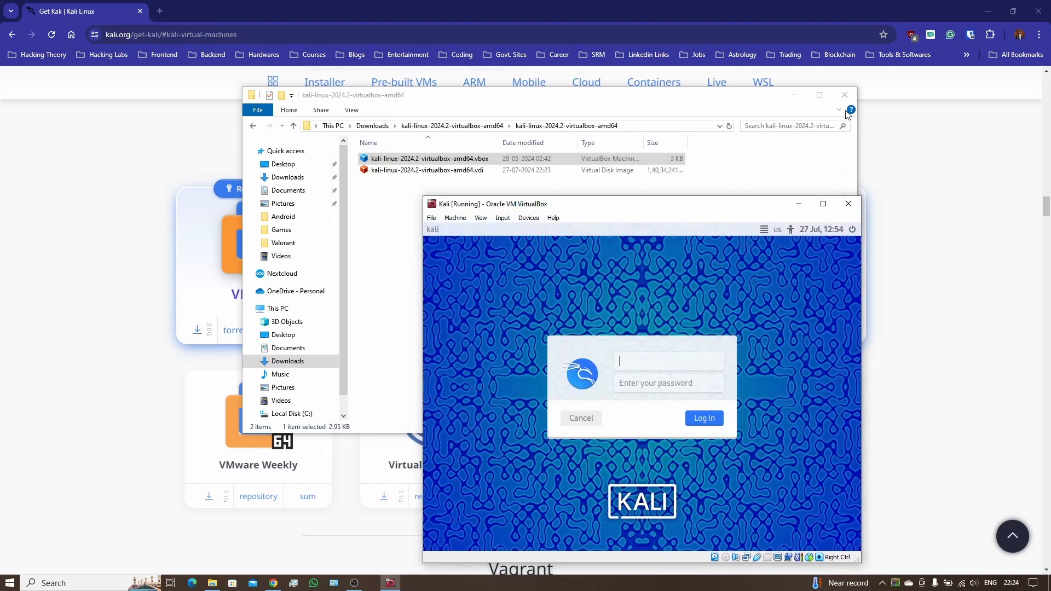
pyautogui.click(843, 97)
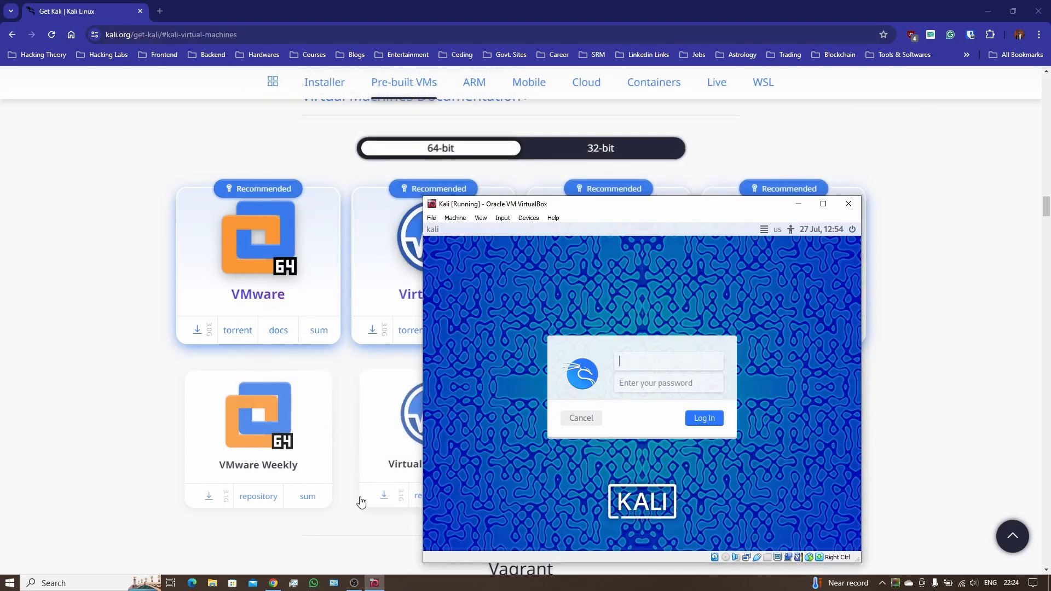
# Step: Browse Downloads to the inner kali-linux-2024.2-virtualbox-amd64 folder and select its .vdi file
pyautogui.click(211, 583)
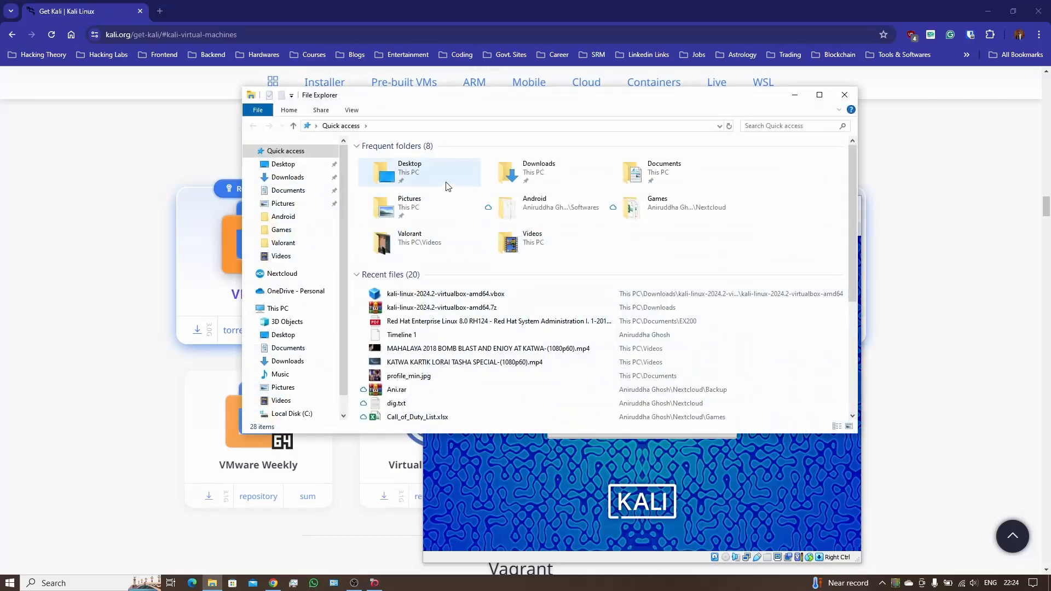
pyautogui.click(289, 177)
pyautogui.doubleClick(409, 174)
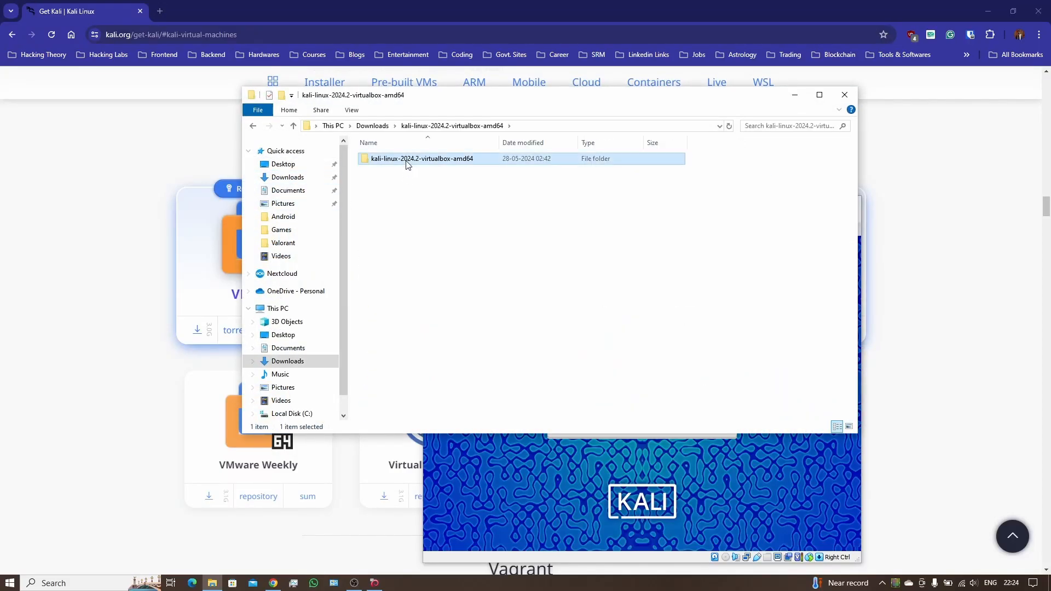
pyautogui.doubleClick(408, 160)
pyautogui.click(416, 171)
pyautogui.moveTo(575, 103); pyautogui.dragTo(359, 55)
pyautogui.moveTo(673, 211); pyautogui.dragTo(747, 138)
pyautogui.click(422, 129)
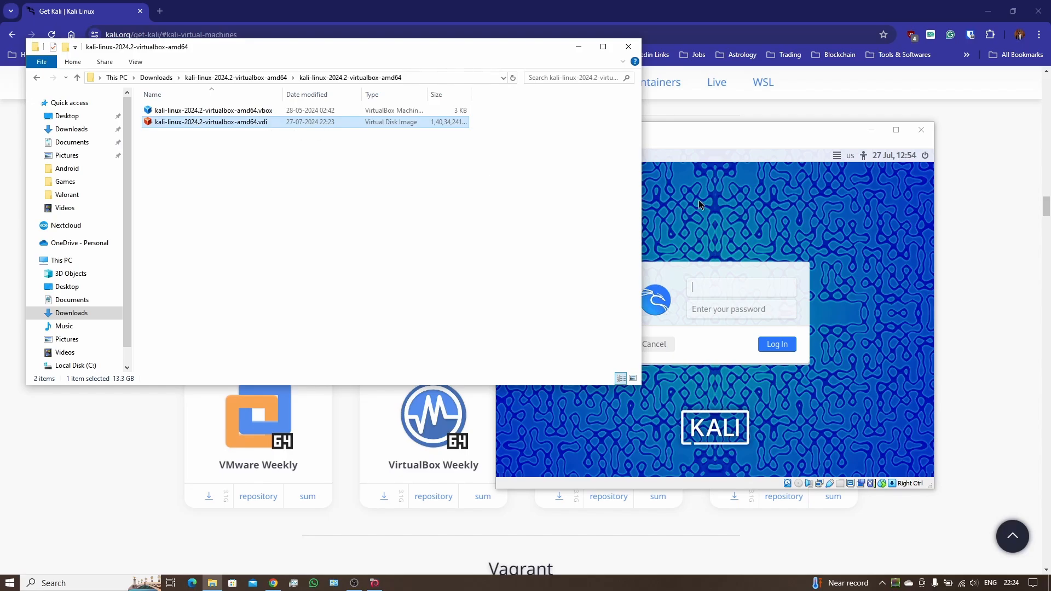
# Step: Log in to Kali by entering the account password at the login screen
pyautogui.click(724, 157)
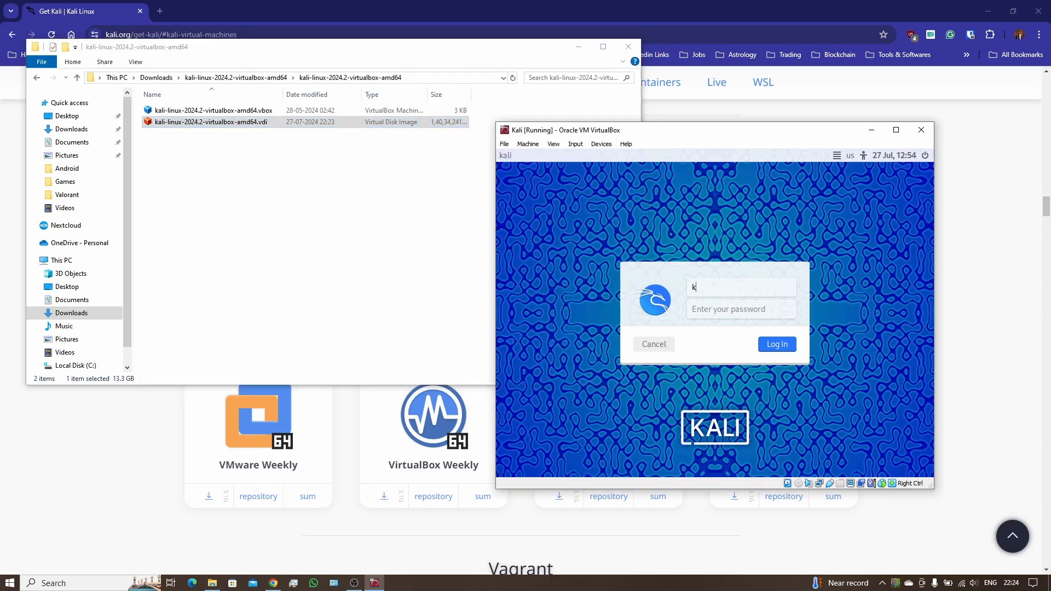
pyautogui.press('Tab')
pyautogui.write('kali')
pyautogui.press('Return')
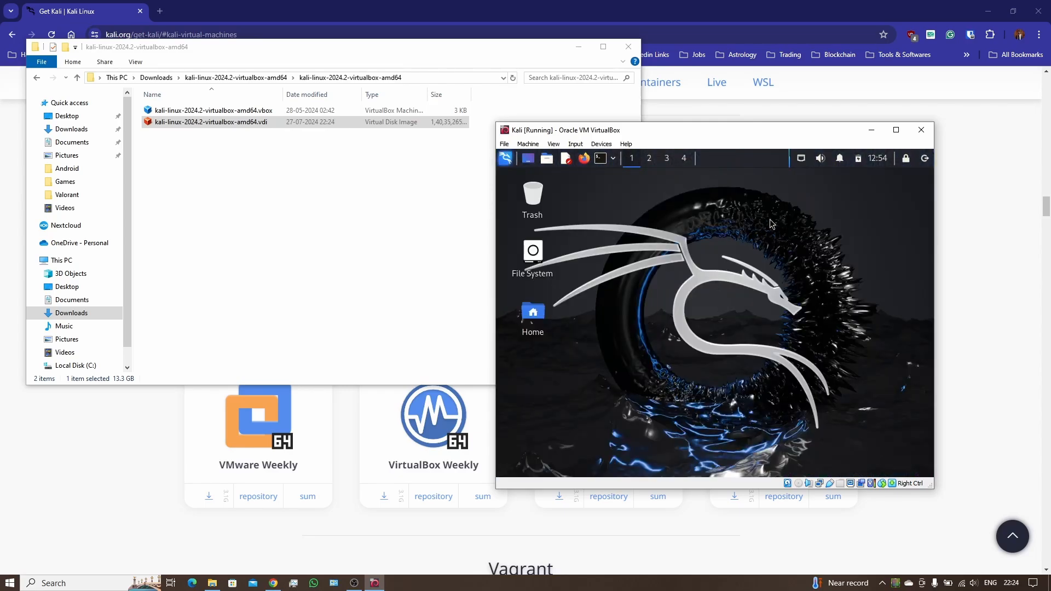
pyautogui.click(868, 103)
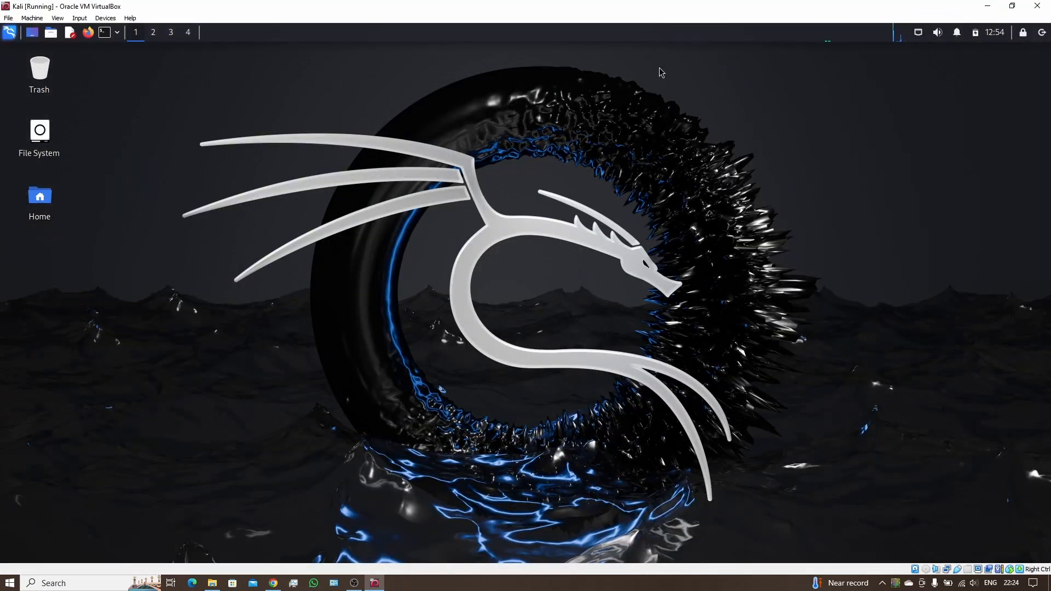
pyautogui.doubleClick(609, 11)
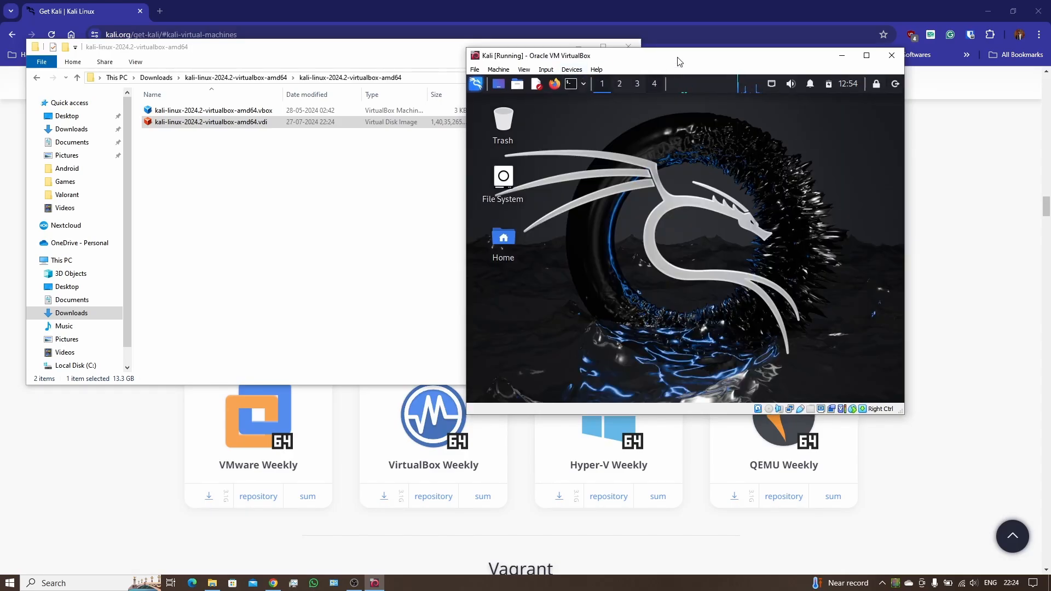
pyautogui.moveTo(678, 58); pyautogui.dragTo(629, 52)
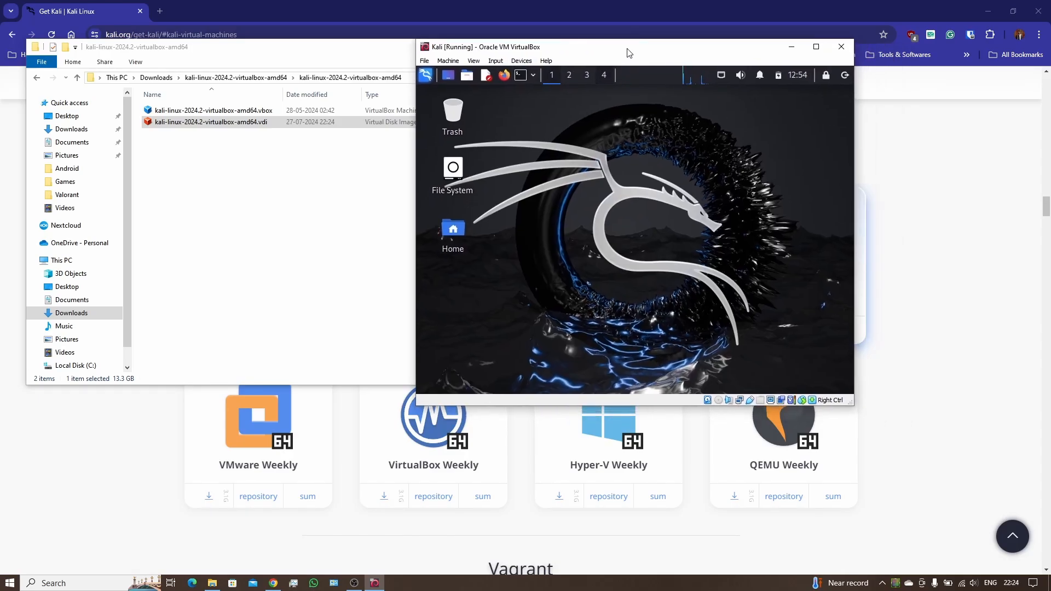
pyautogui.click(816, 47)
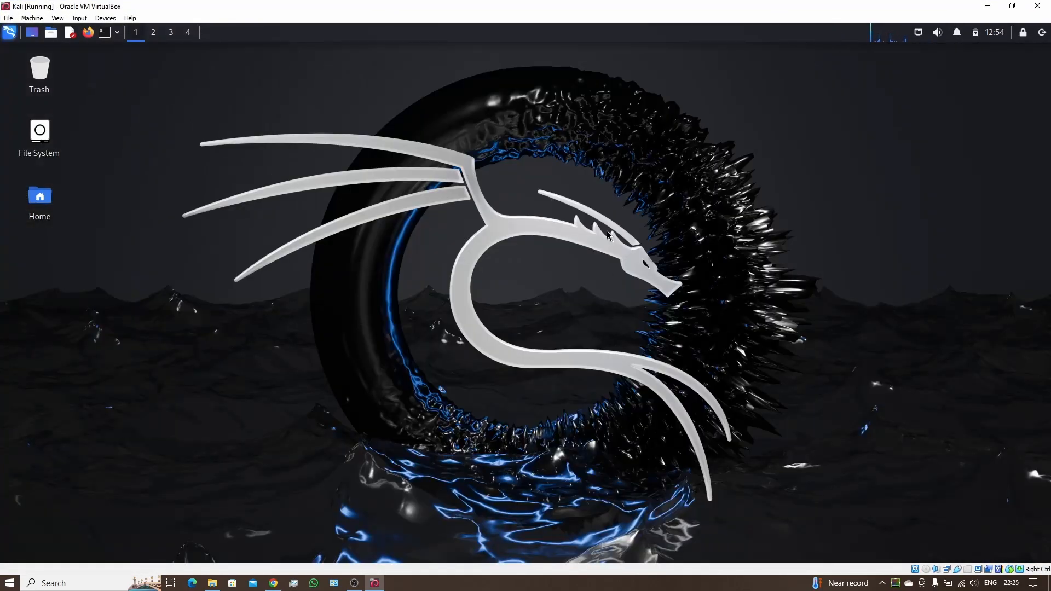
pyautogui.doubleClick(594, 11)
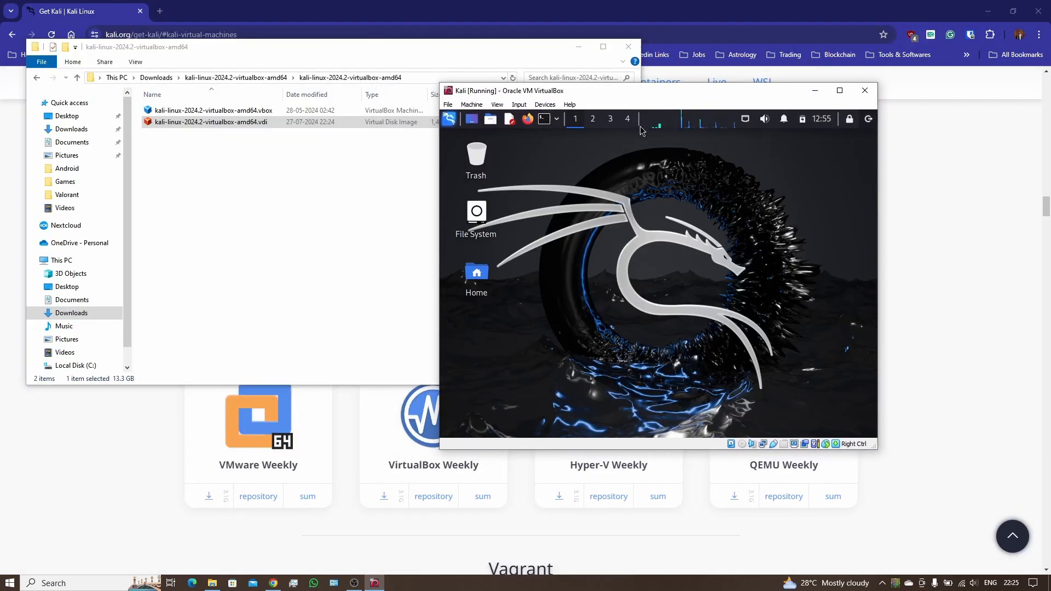
# Step: Insert the Guest Additions CD image into the Kali VM from its Devices menu
pyautogui.click(545, 104)
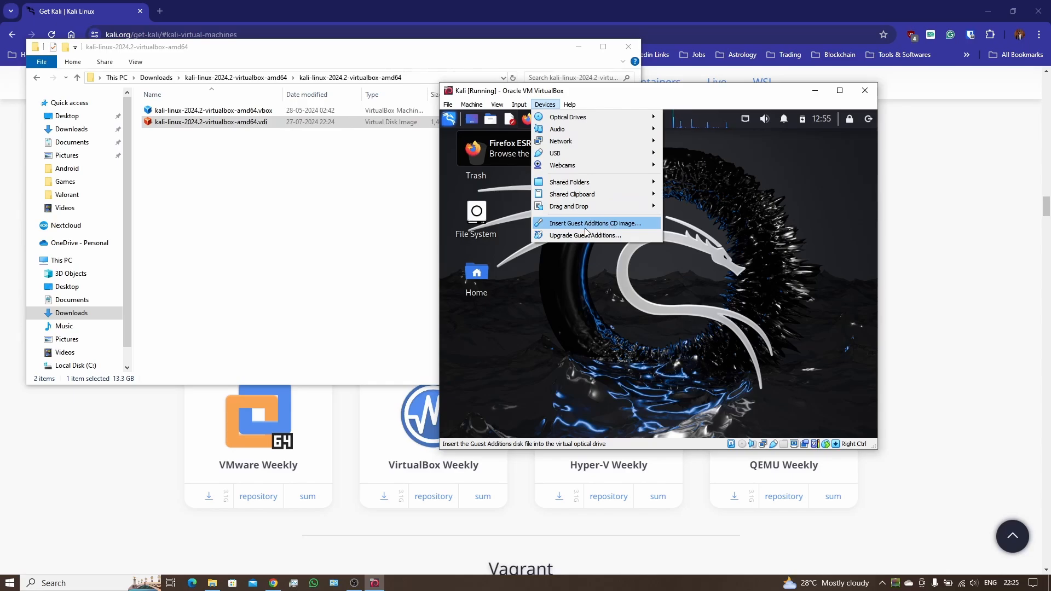
pyautogui.click(622, 225)
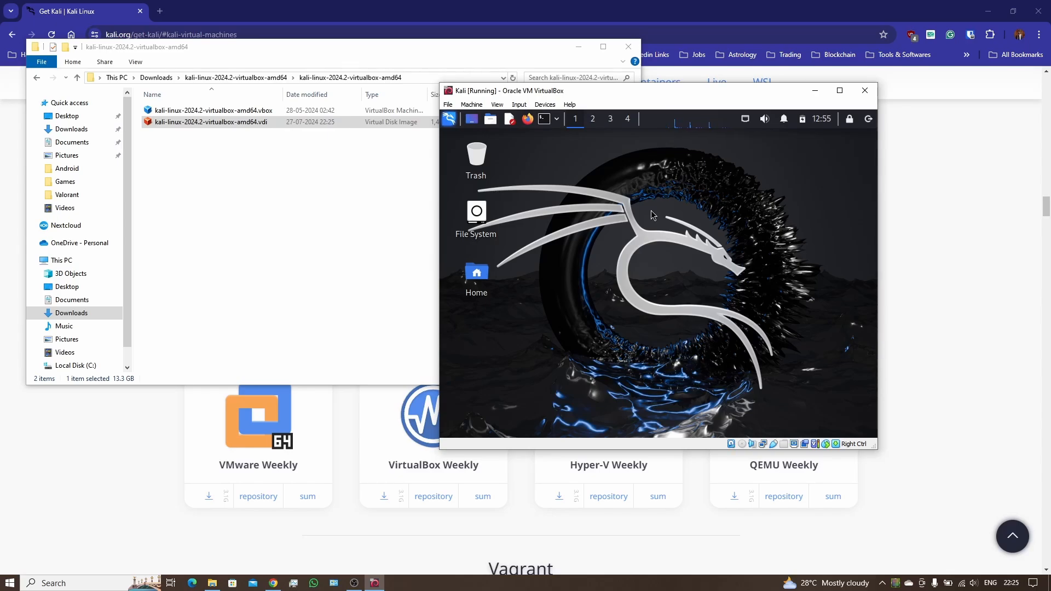
# Step: Bring the VM files folder forward, then switch to the browser showing the Get Kali diagram
pyautogui.click(383, 197)
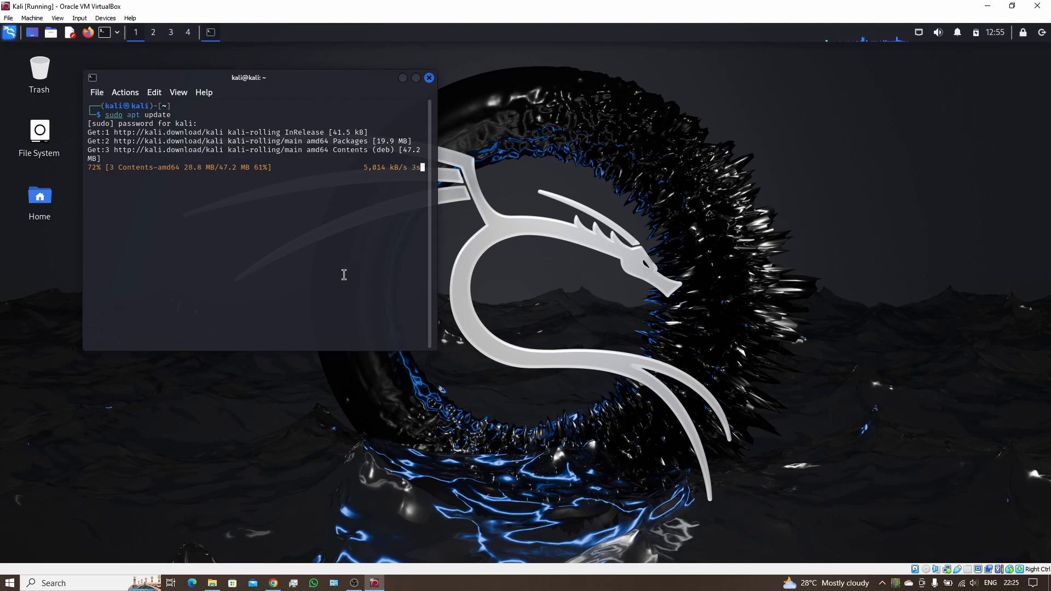
pyautogui.click(274, 584)
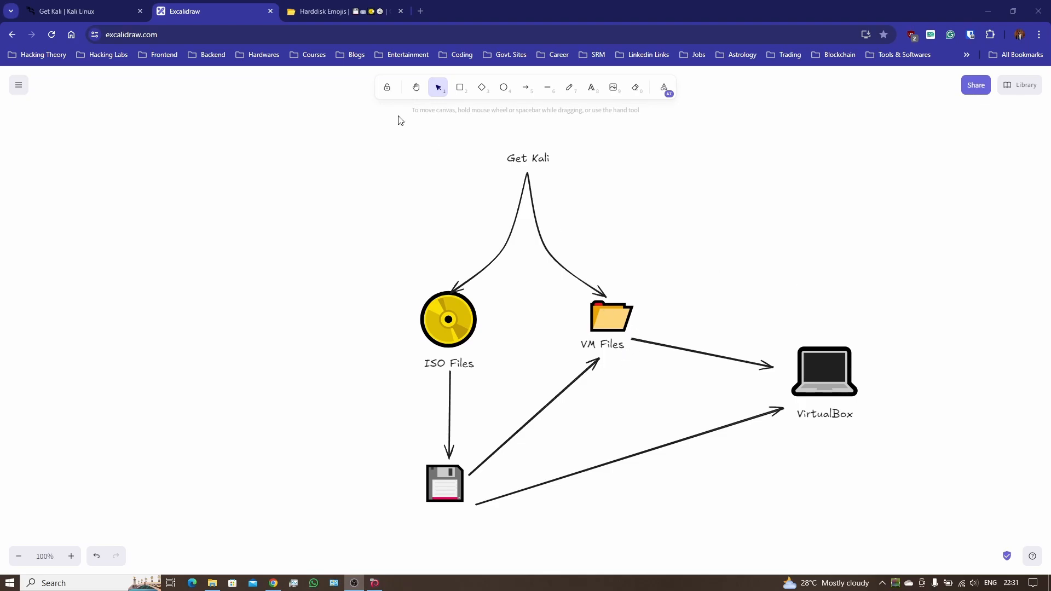
# Step: Close the hard-disk emoji tab, review Kali's platform choices overview, then return to the Excalidraw diagram
pyautogui.click(400, 11)
pyautogui.click(99, 14)
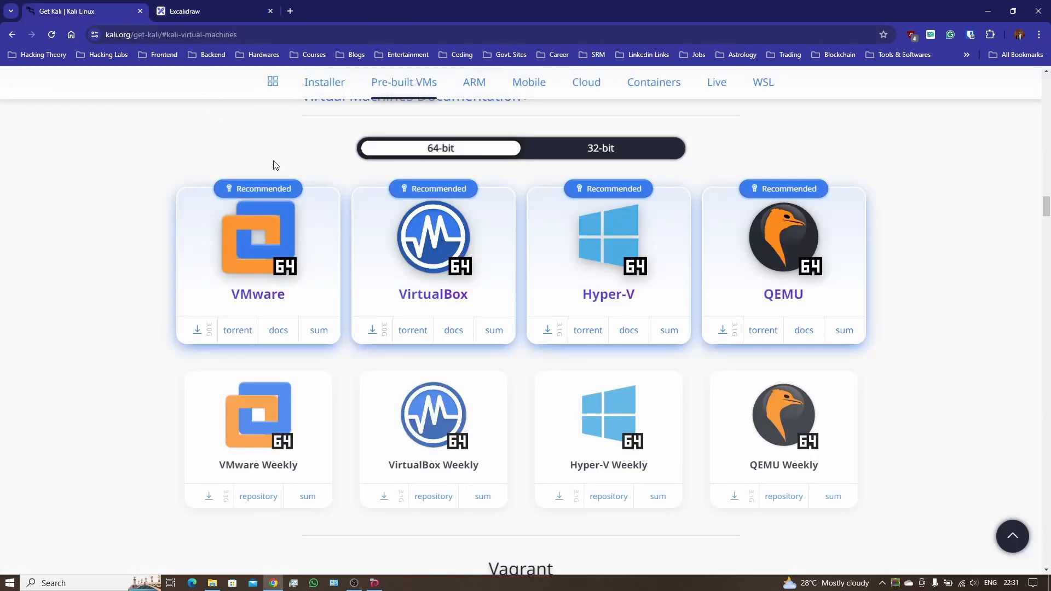
pyautogui.scroll(5, 503, 229)
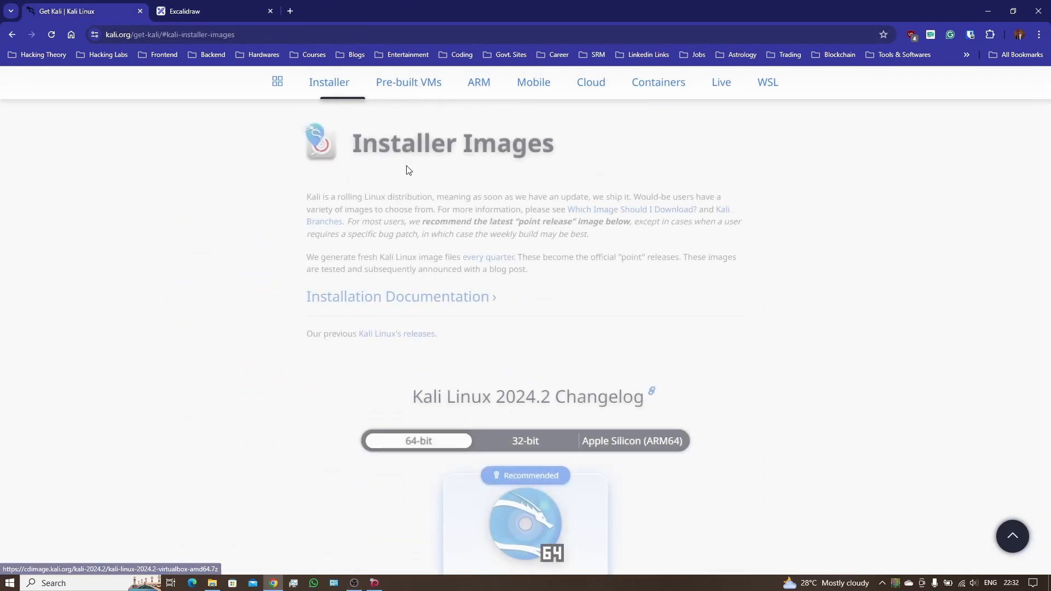
pyautogui.click(273, 81)
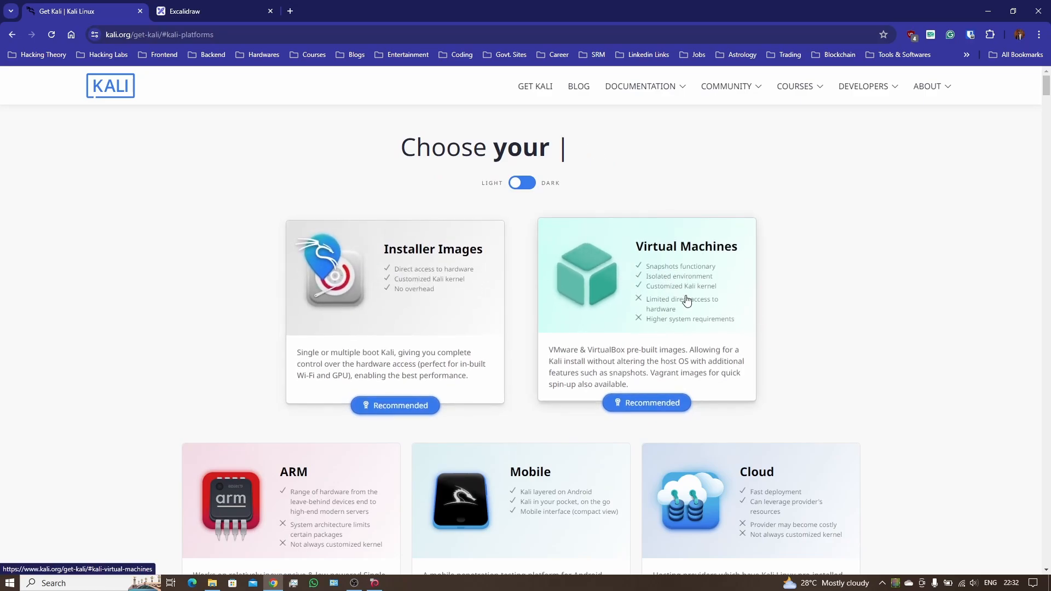
pyautogui.click(198, 8)
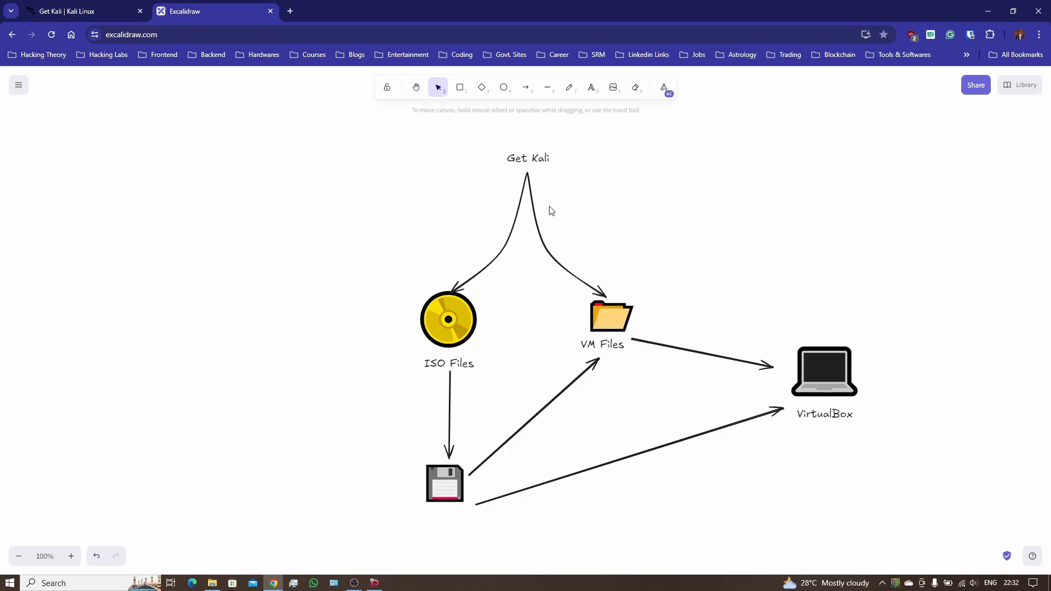
# Step: Add a 'Virtual HDD' text label below the floppy-disk icon
pyautogui.click(446, 319)
pyautogui.click(354, 174)
pyautogui.click(439, 318)
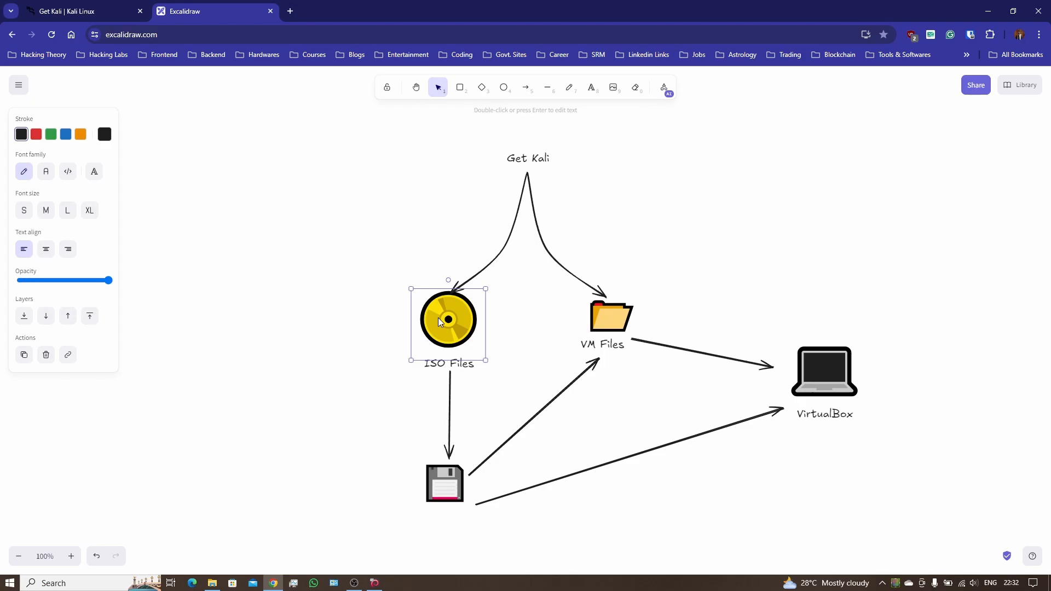
pyautogui.click(402, 244)
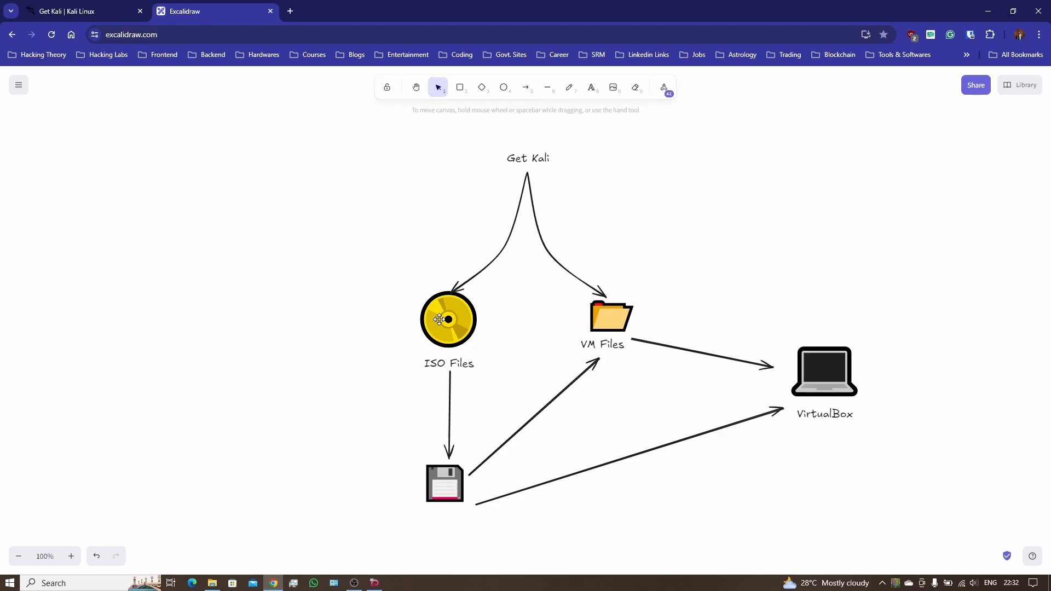
pyautogui.click(450, 489)
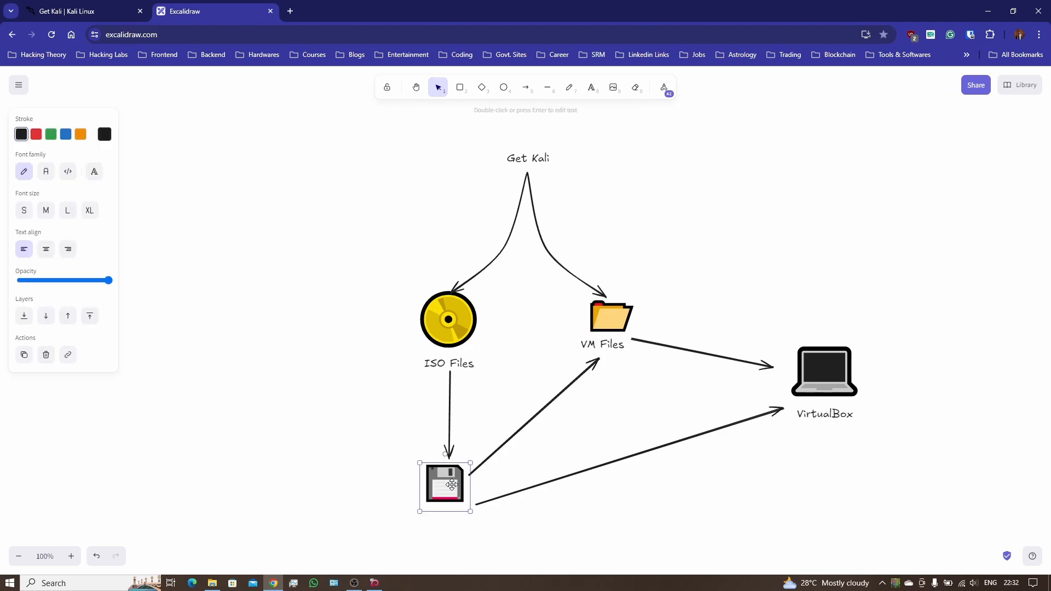
pyautogui.click(590, 89)
pyautogui.click(422, 521)
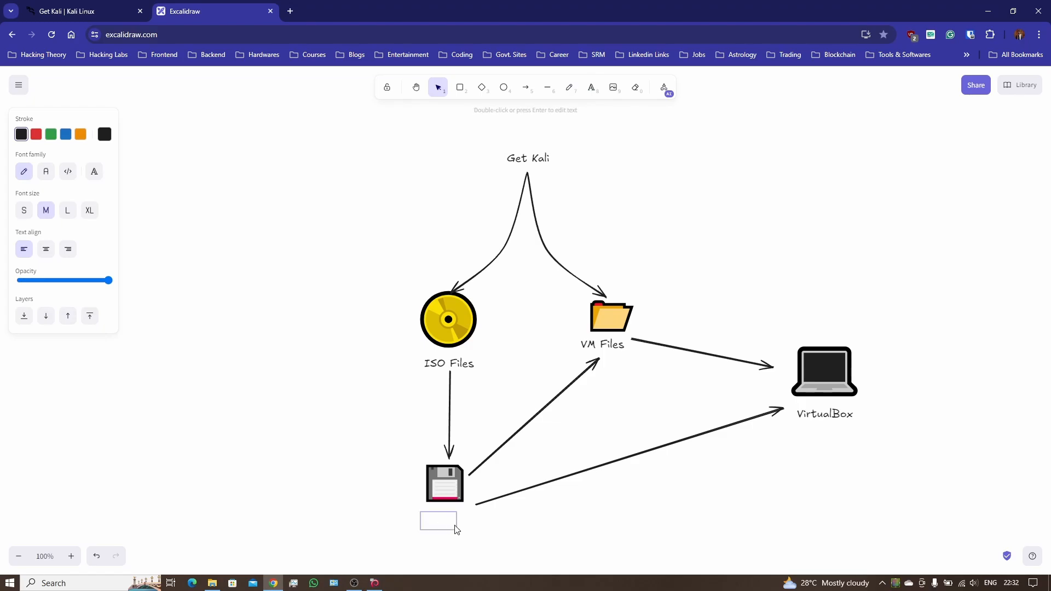
pyautogui.moveTo(454, 526); pyautogui.dragTo(467, 525)
pyautogui.write('Virtual HDD')
# Step: Move the 'Virtual HDD' label up so it sits directly under the floppy icon
pyautogui.click(569, 546)
pyautogui.click(449, 533)
pyautogui.moveTo(448, 534); pyautogui.dragTo(449, 526)
pyautogui.click(524, 542)
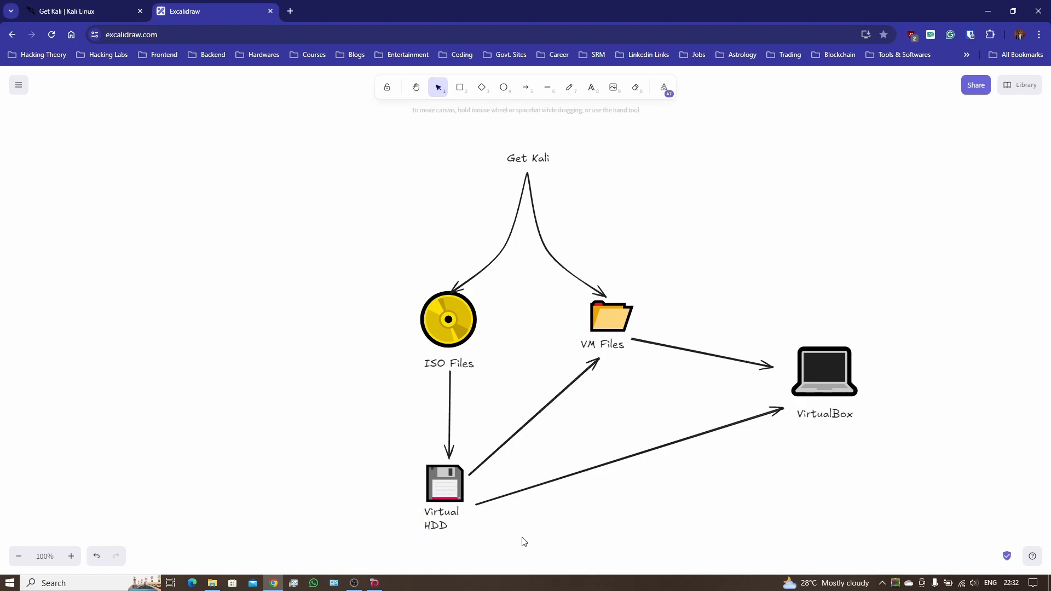
pyautogui.click(455, 522)
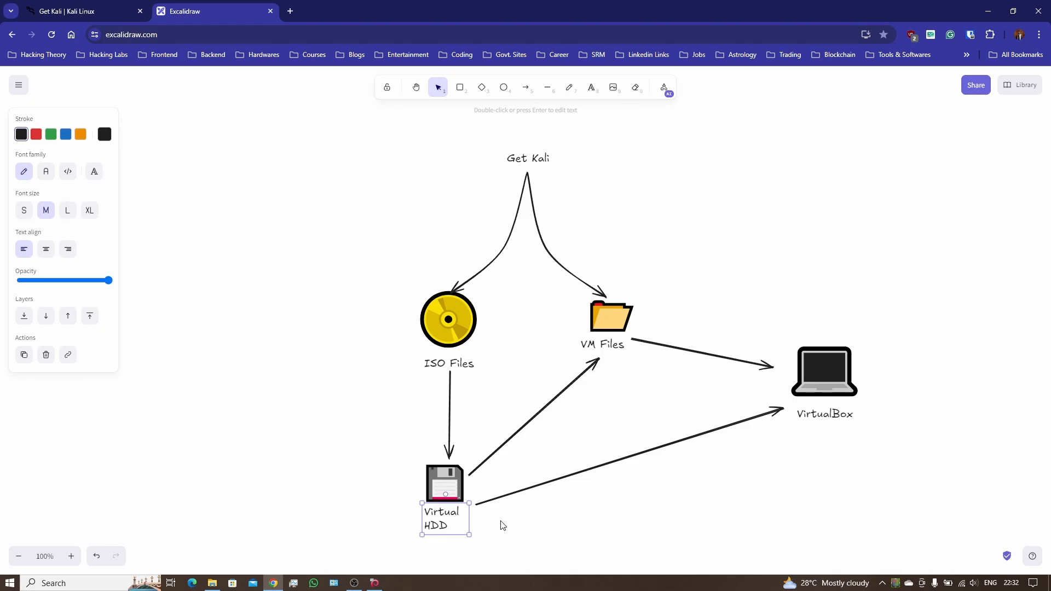
pyautogui.click(439, 331)
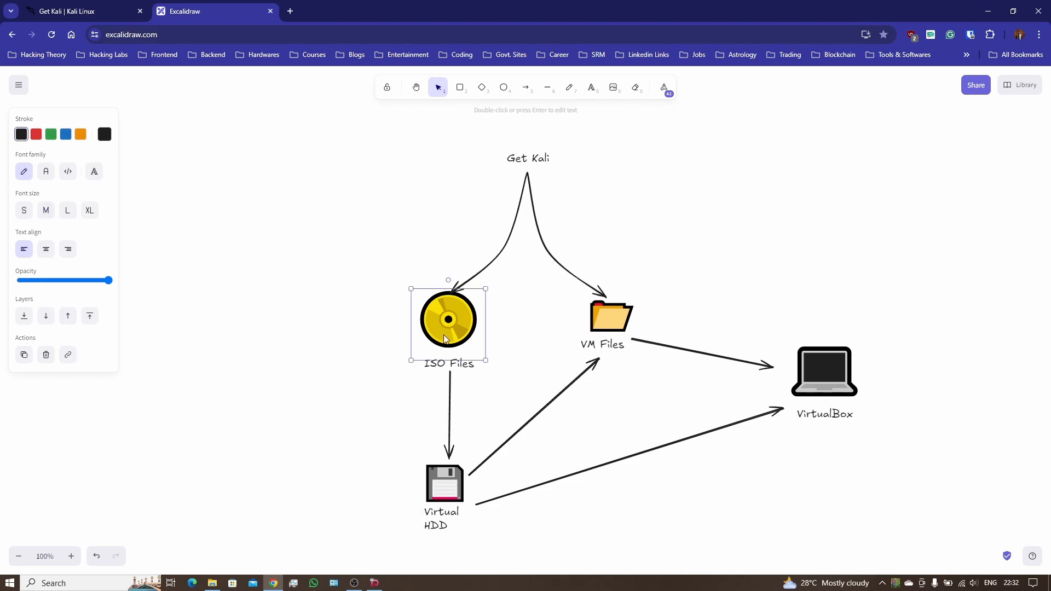
pyautogui.click(348, 329)
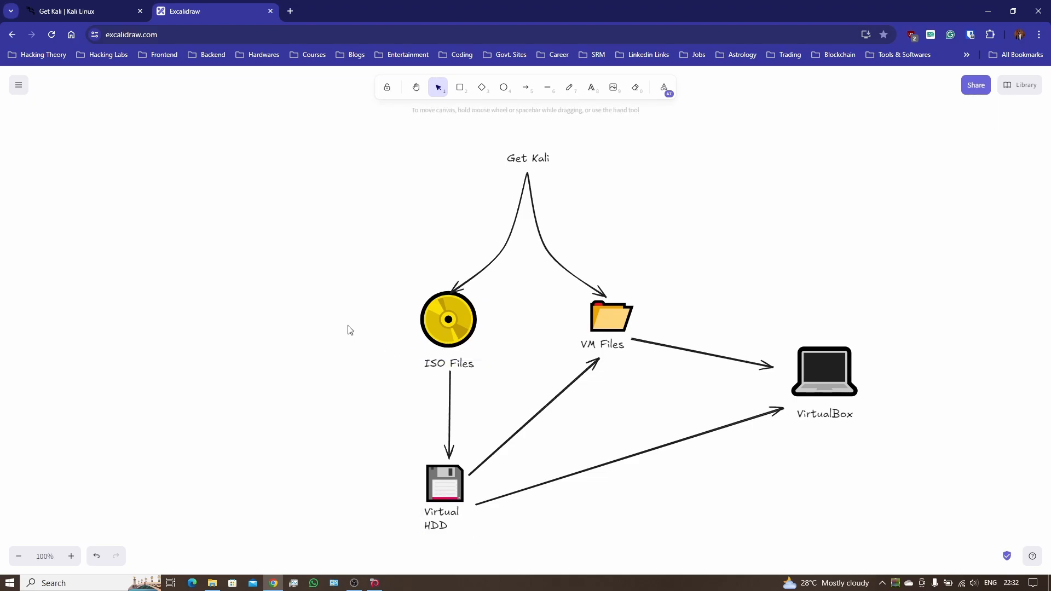
pyautogui.click(445, 503)
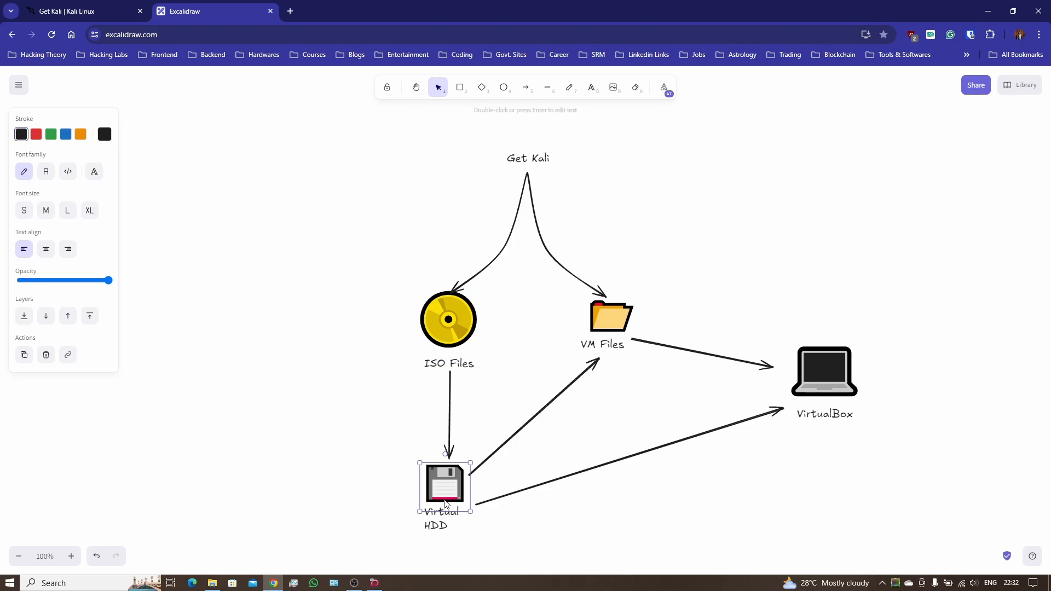
pyautogui.click(476, 536)
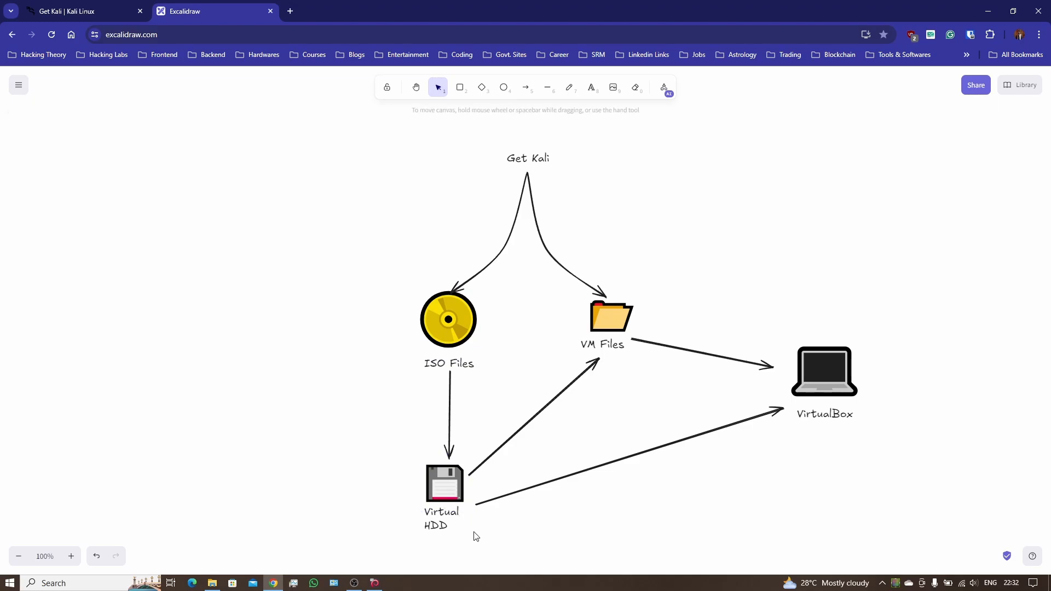
pyautogui.click(441, 492)
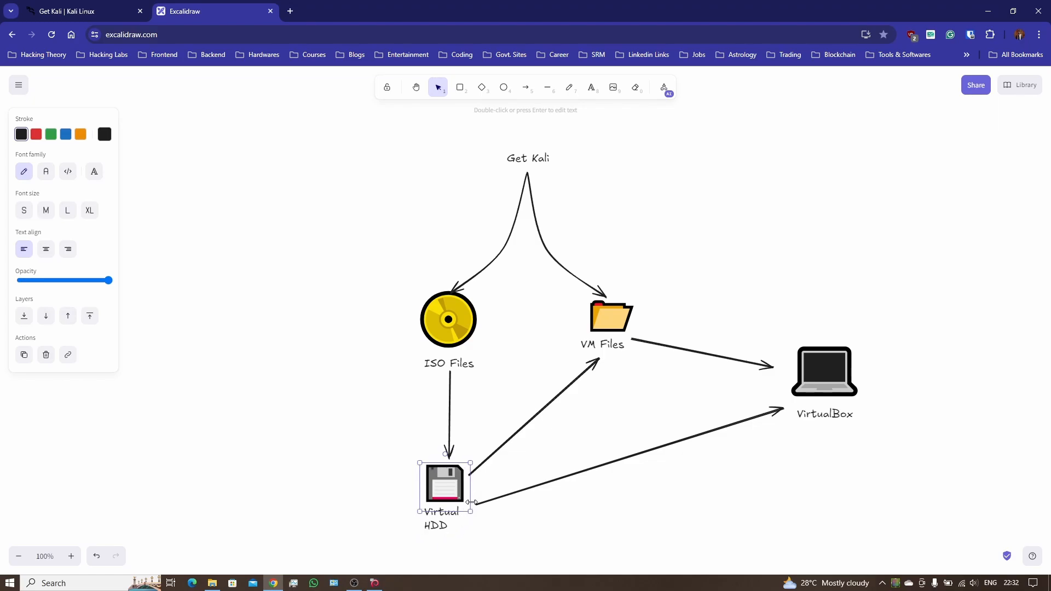
pyautogui.click(521, 542)
pyautogui.click(478, 319)
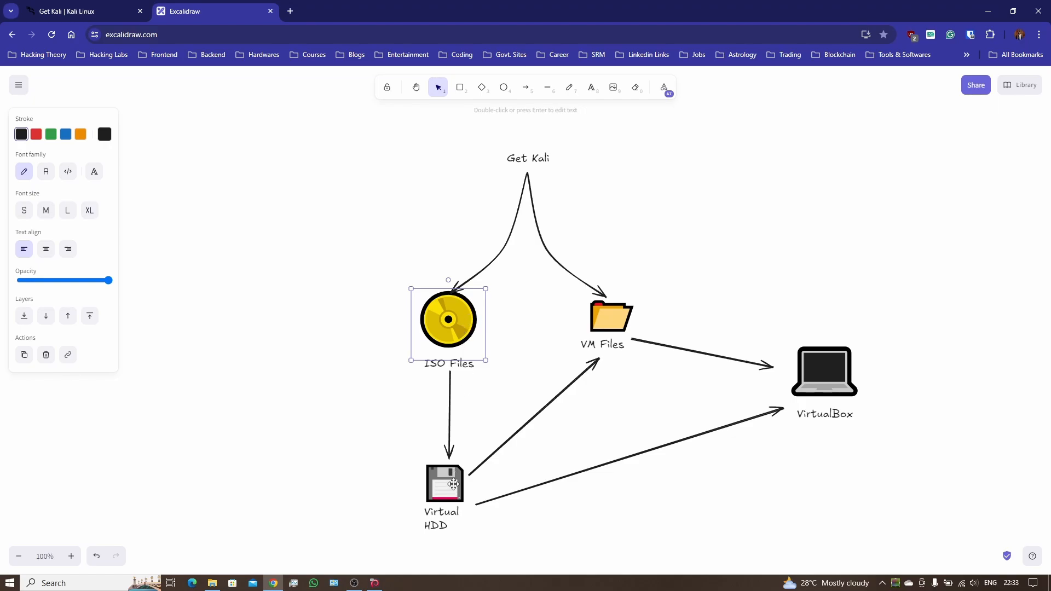
pyautogui.click(454, 485)
pyautogui.click(367, 475)
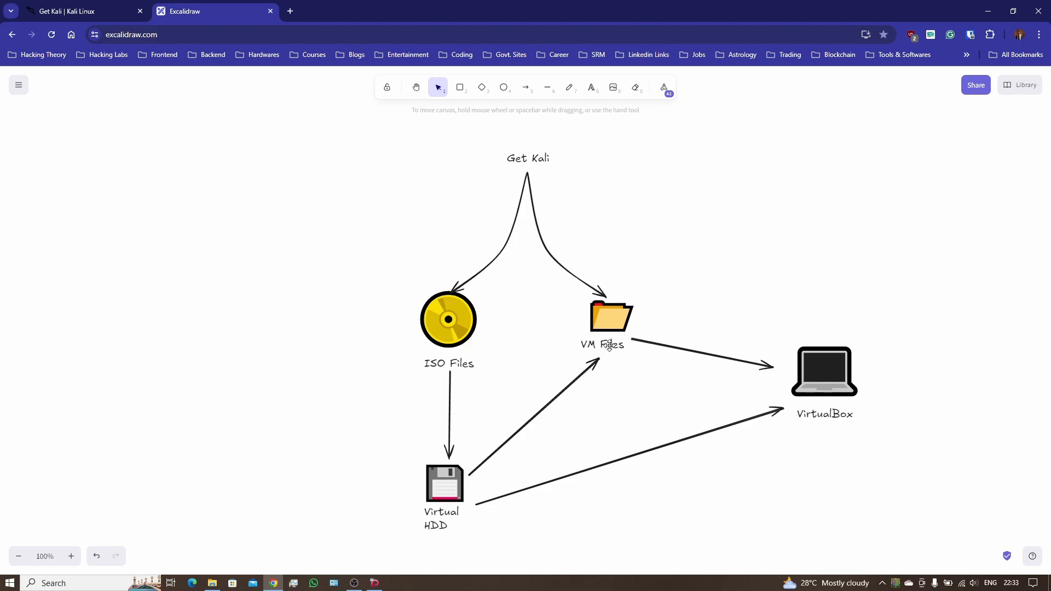
pyautogui.click(600, 320)
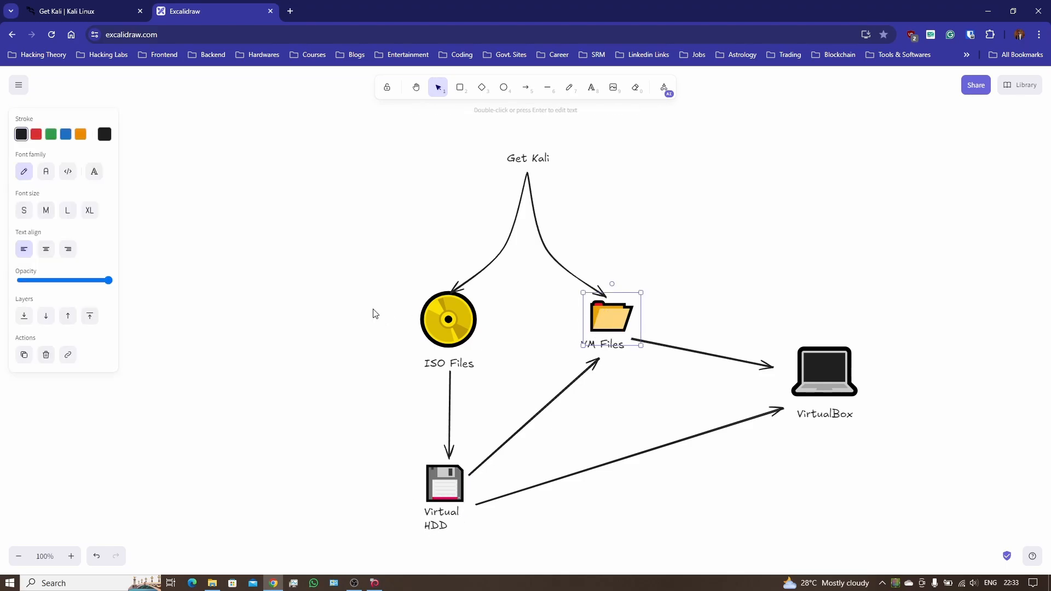
pyautogui.click(350, 309)
pyautogui.click(461, 326)
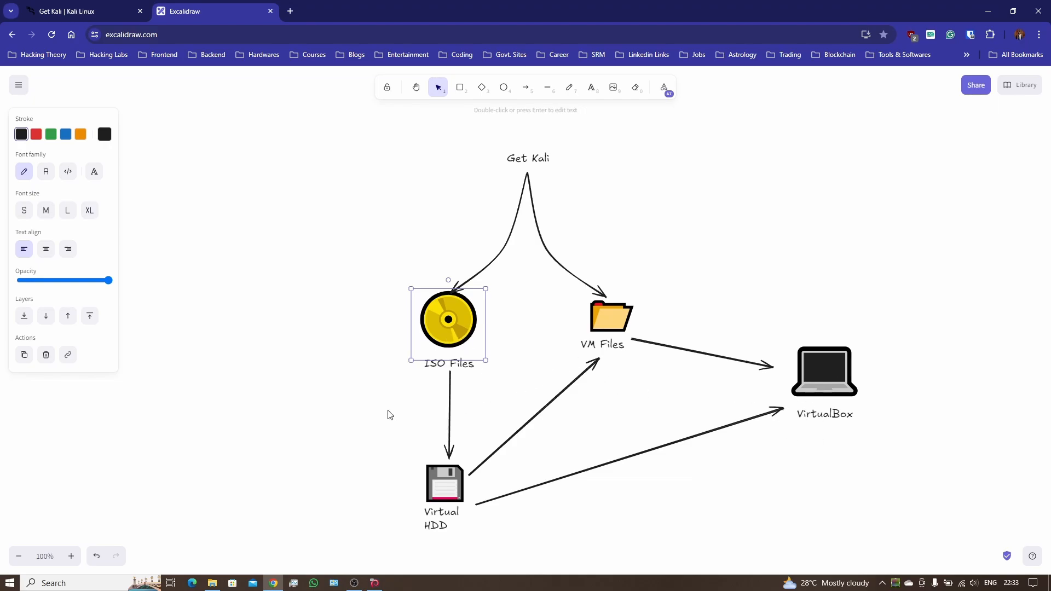
pyautogui.click(345, 407)
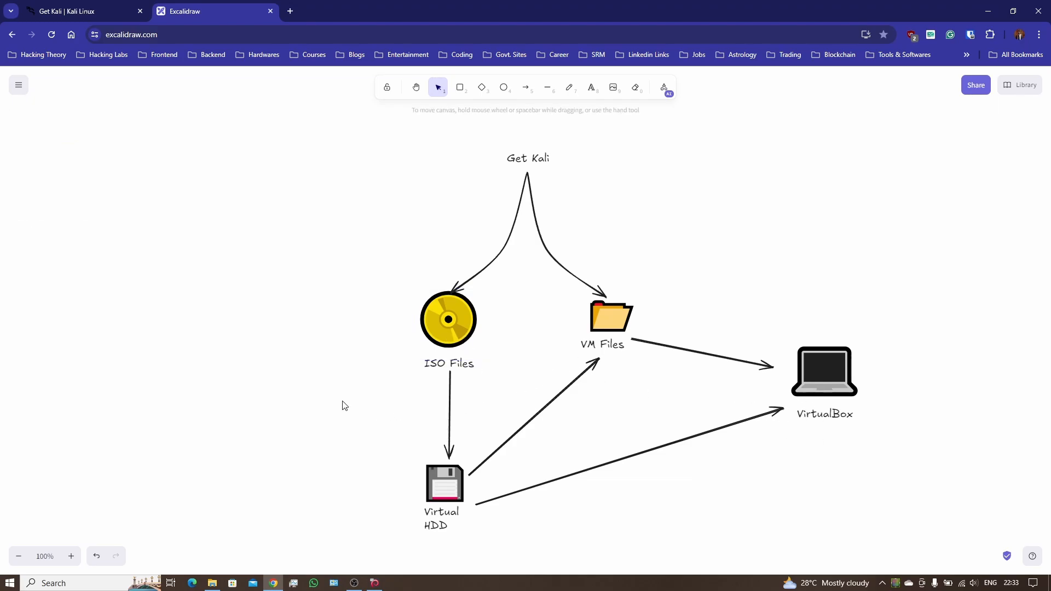
pyautogui.click(613, 340)
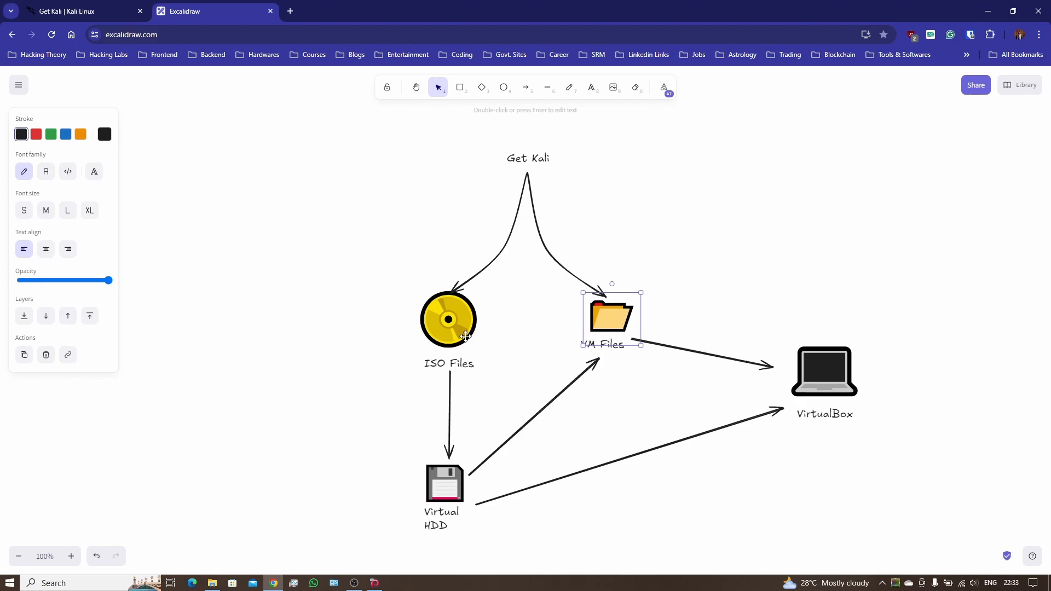
pyautogui.click(356, 299)
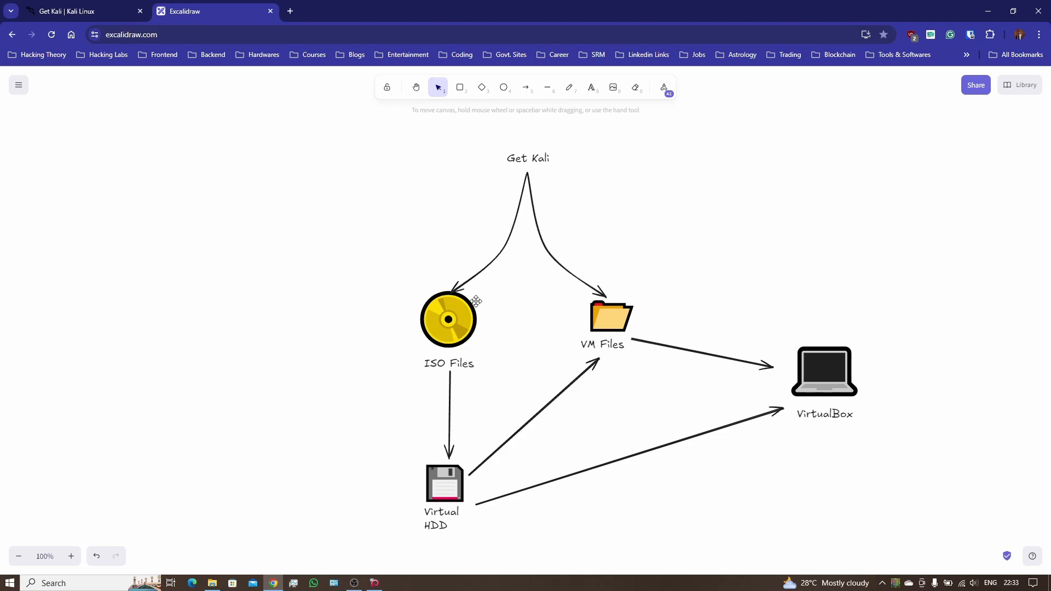
pyautogui.click(459, 330)
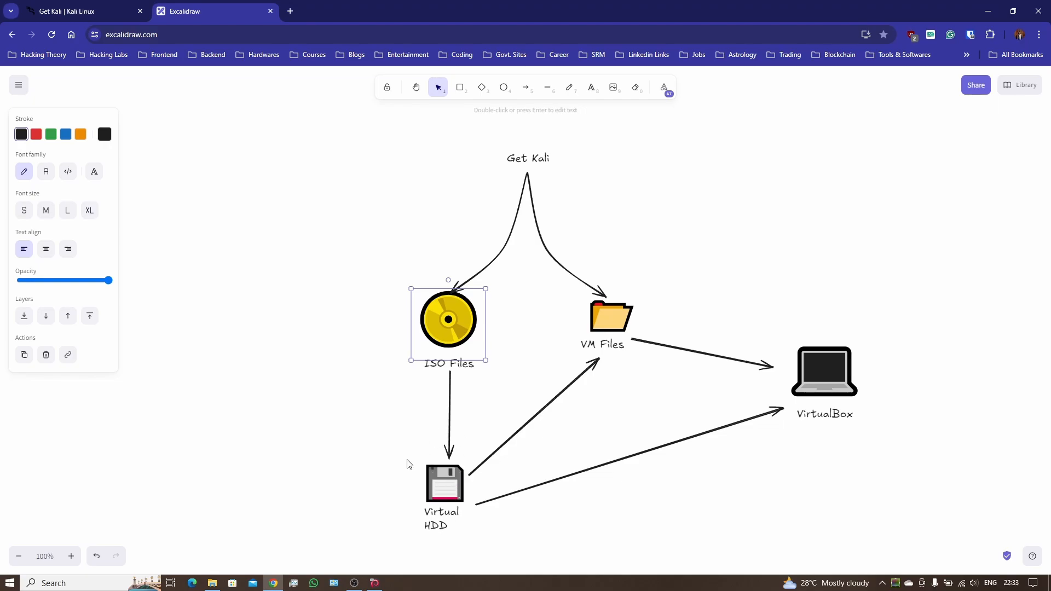
pyautogui.click(624, 325)
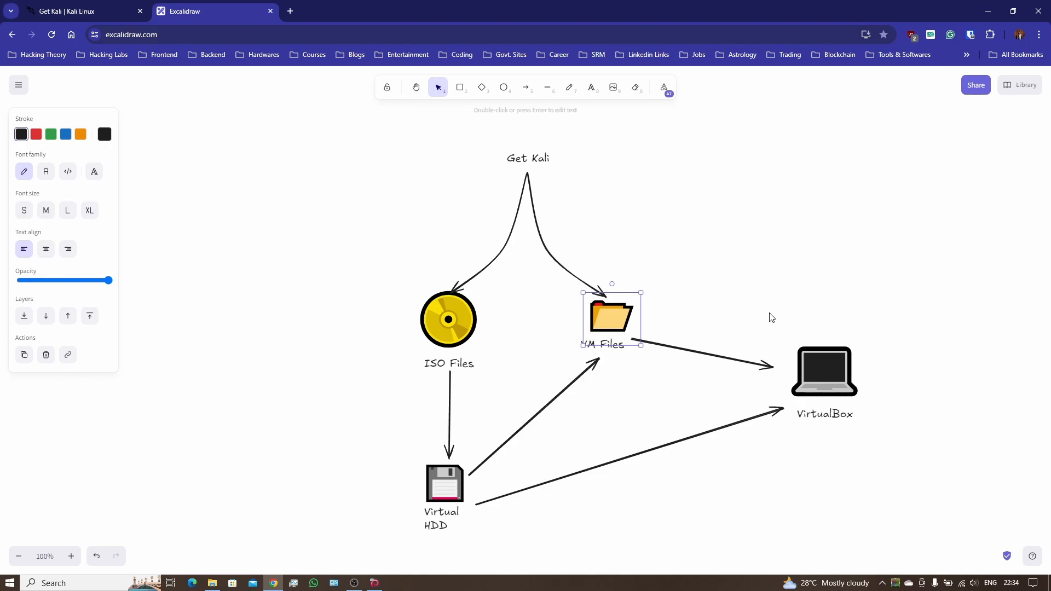
pyautogui.click(746, 283)
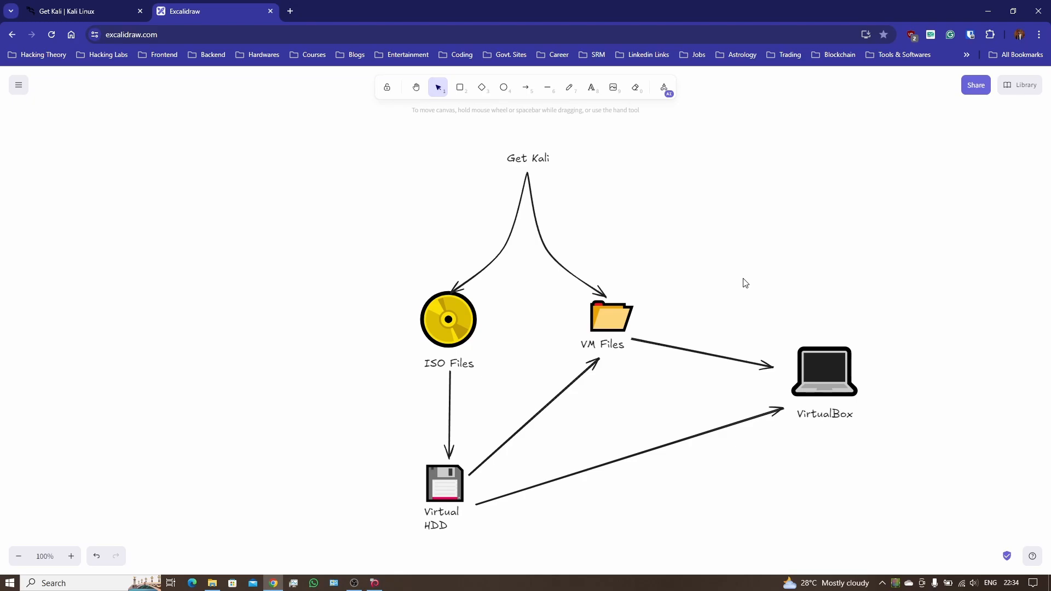